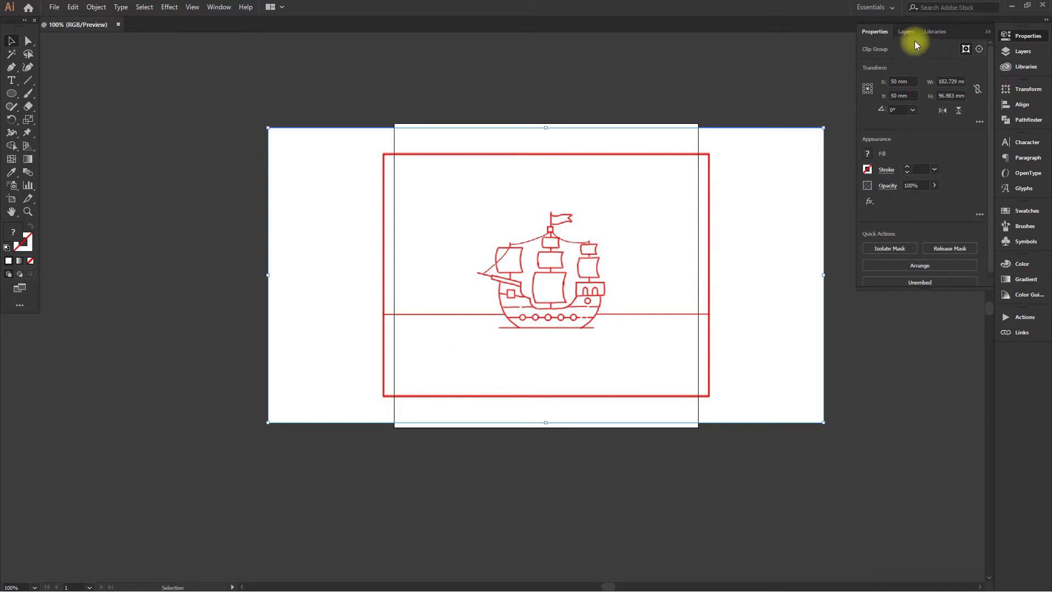
# - Lock the sketch layer and add a new layer named Outline above it
pyautogui.click(912, 33)
pyautogui.click(884, 49)
pyautogui.click(961, 134)
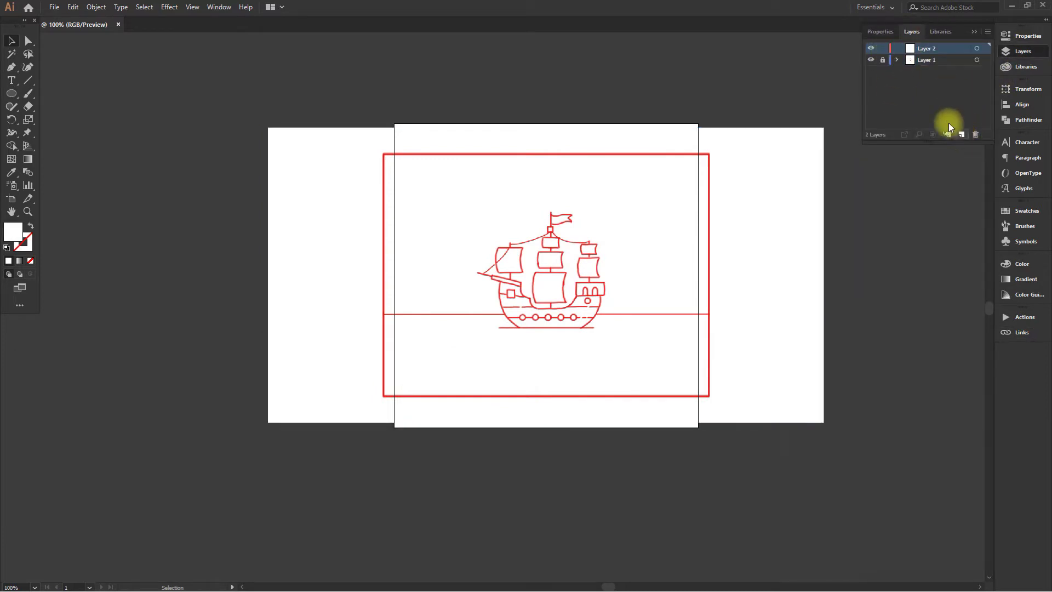
pyautogui.doubleClick(928, 48)
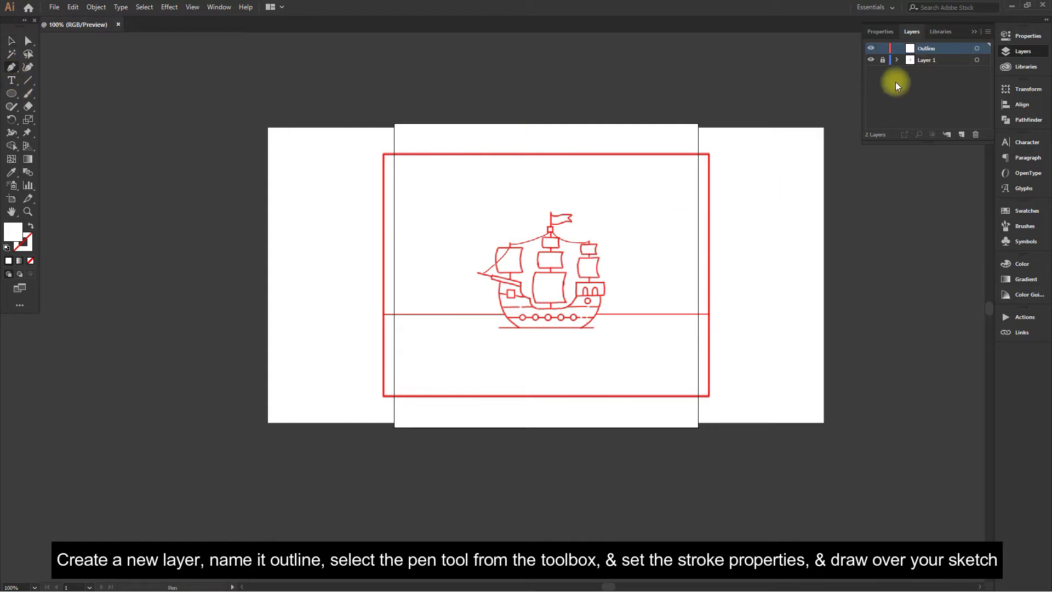
# - Set the drawing style for the Pen tool to a 1 pt black stroke with no fill
pyautogui.click(882, 32)
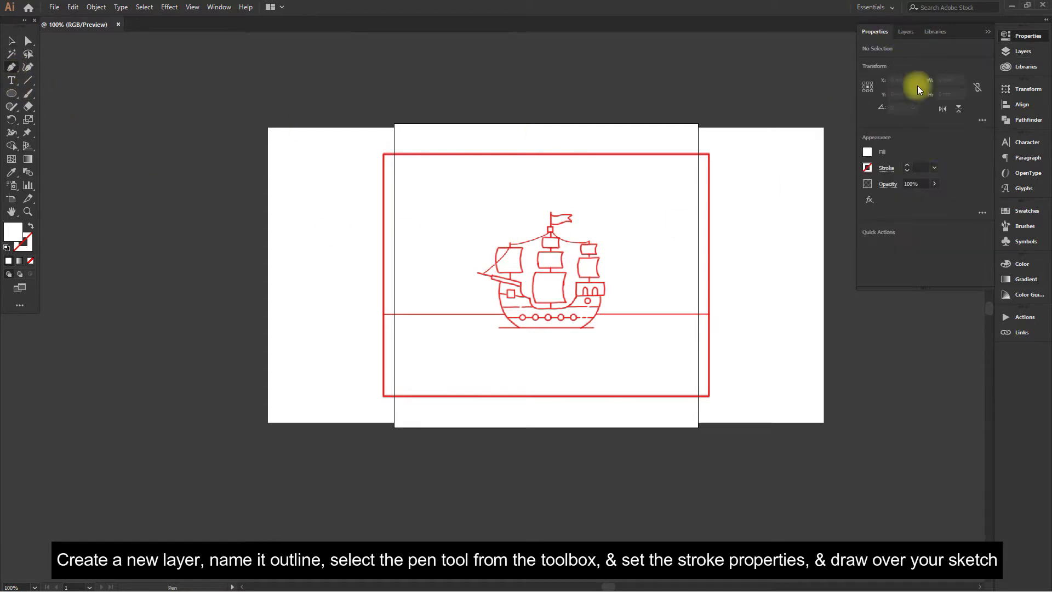
pyautogui.click(886, 168)
pyautogui.click(866, 152)
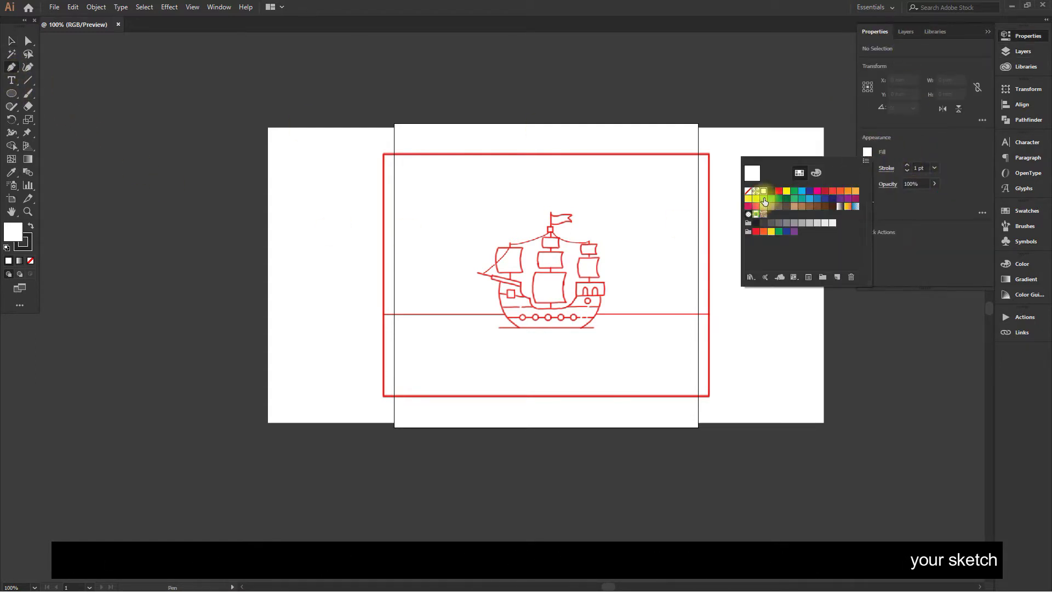
pyautogui.click(749, 191)
pyautogui.click(517, 299)
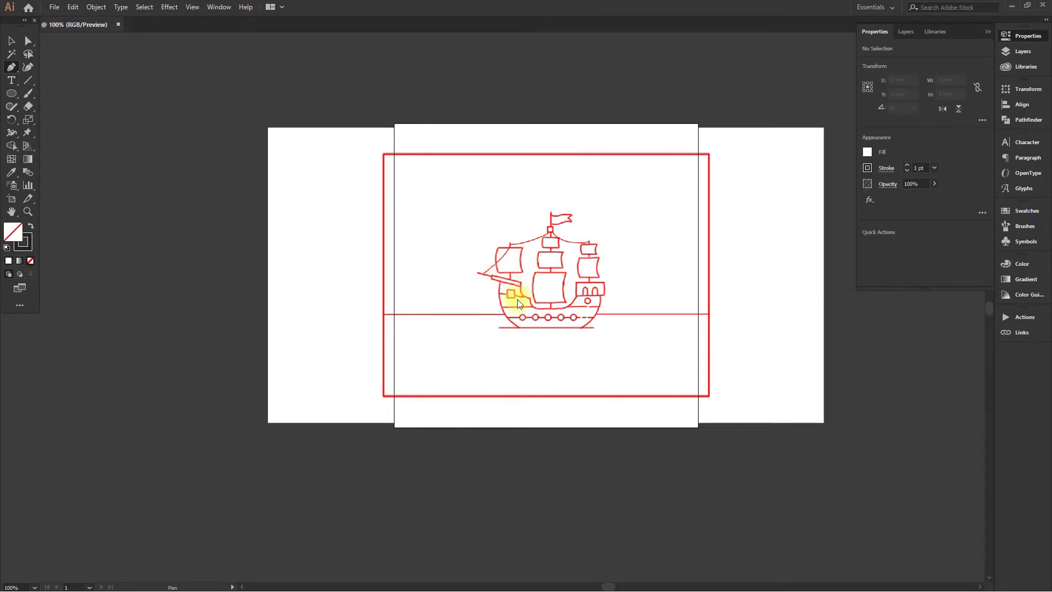
# - Start the hull path with the Pen tool, tracing the bow curve from under the bowsprit down to the keel
pyautogui.scroll(6, 521, 303)
pyautogui.moveTo(521, 312); pyautogui.dragTo(489, 316)
pyautogui.click(318, 91)
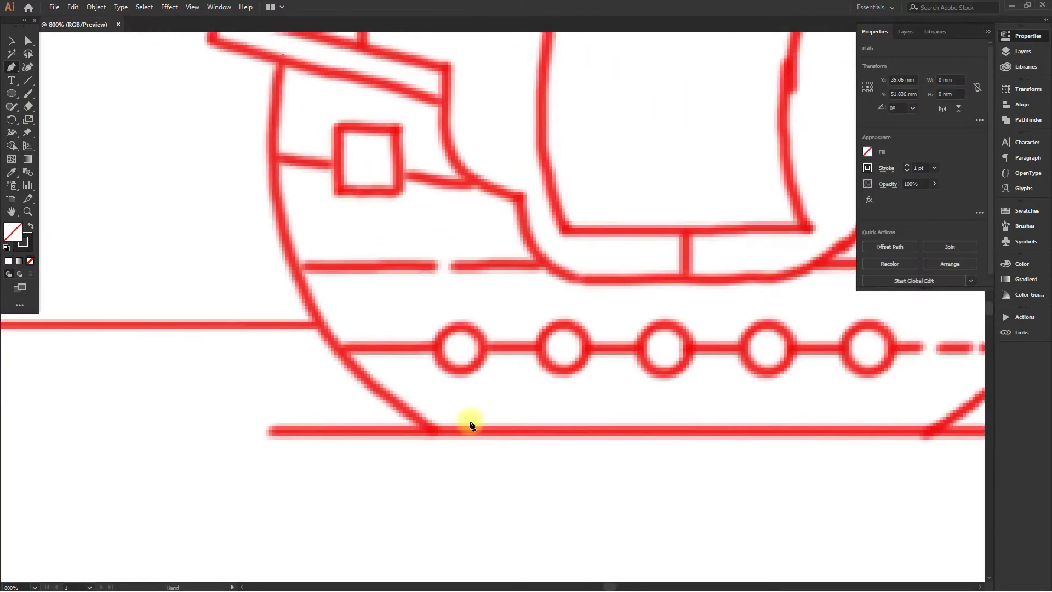
pyautogui.click(423, 425)
pyautogui.moveTo(615, 527); pyautogui.dragTo(615, 525)
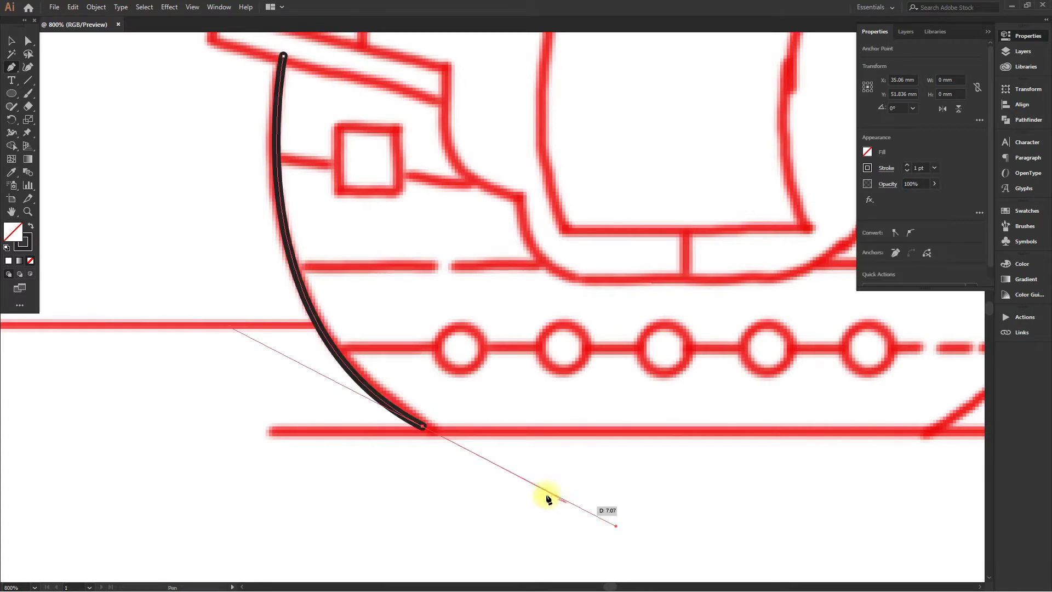
# - Continue the hull path along the flat keel, up the stern curve and out to the cabin's lower outer corner
pyautogui.moveTo(964, 448); pyautogui.dragTo(657, 446)
pyautogui.click(625, 425)
pyautogui.moveTo(676, 383); pyautogui.dragTo(573, 431)
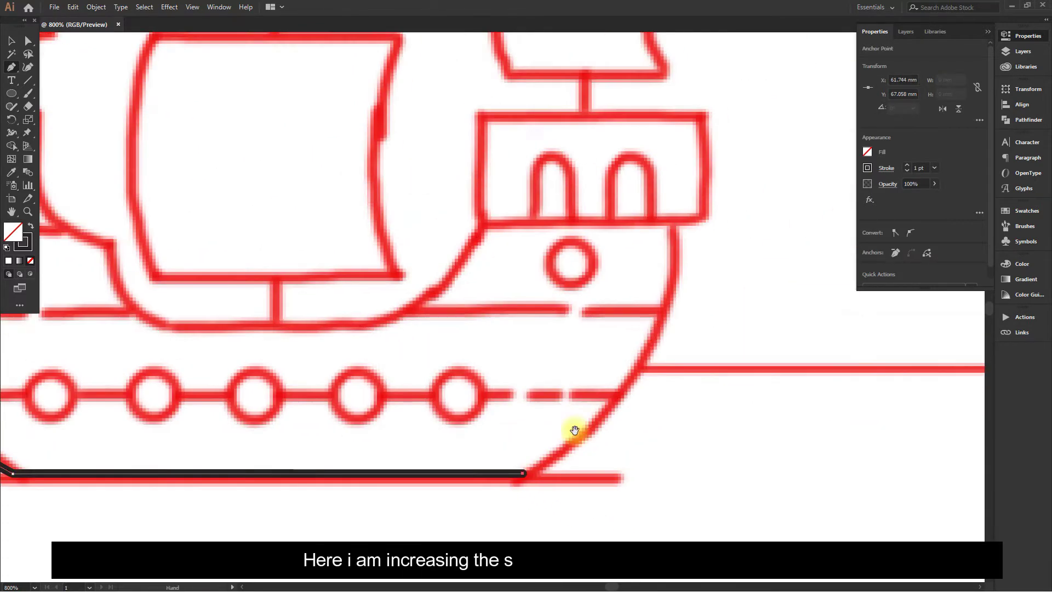
pyautogui.moveTo(672, 221); pyautogui.dragTo(664, 56)
pyautogui.click(706, 222)
# - Extend the path around the stern cabin's outer side, roof and inner side, following the sketch
pyautogui.scroll(3, 701, 211)
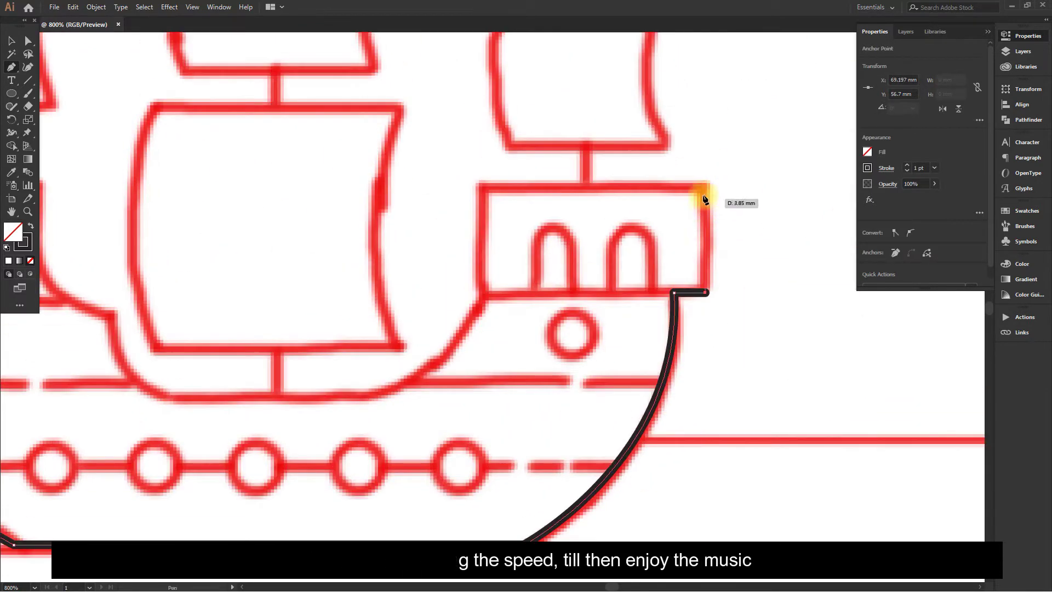
pyautogui.click(705, 187)
pyautogui.hscroll(-2, 602, 195)
pyautogui.click(529, 187)
pyautogui.click(531, 294)
pyautogui.moveTo(517, 319); pyautogui.dragTo(695, 295)
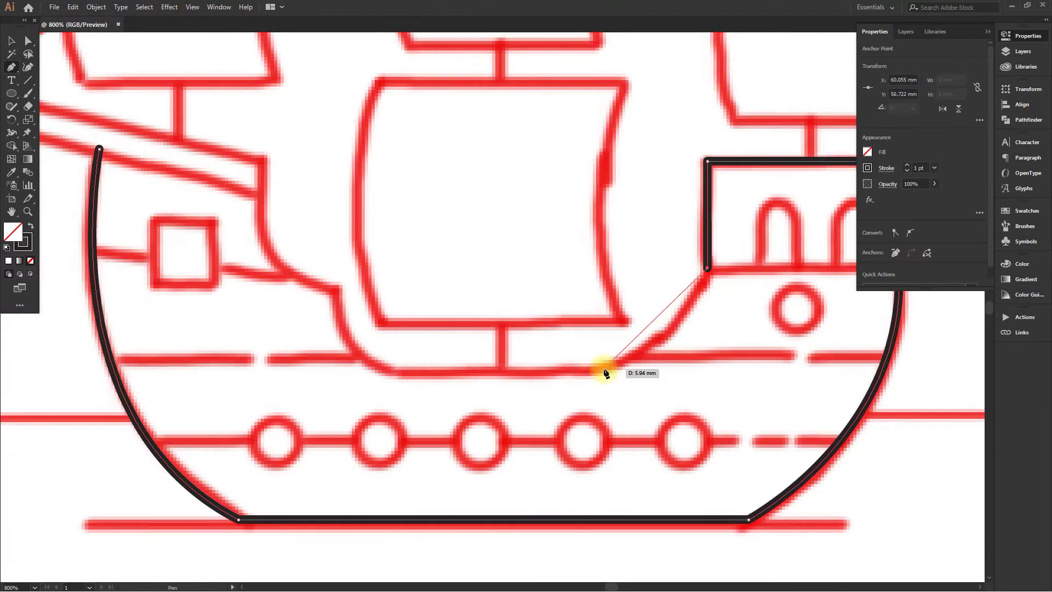
# - Trace the deck from the cabin with a curve, a flat section and two stepped curves up to the bowsprit
pyautogui.moveTo(603, 370)
pyautogui.mouseDown()
pyautogui.moveTo(540, 382)
pyautogui.moveTo(614, 374)
pyautogui.mouseUp()
pyautogui.click(603, 370)
pyautogui.click(524, 370)
pyautogui.moveTo(474, 335); pyautogui.dragTo(507, 358)
pyautogui.moveTo(495, 314); pyautogui.dragTo(493, 244)
pyautogui.click(495, 314)
pyautogui.moveTo(412, 290); pyautogui.dragTo(518, 409)
pyautogui.moveTo(527, 304); pyautogui.dragTo(550, 185)
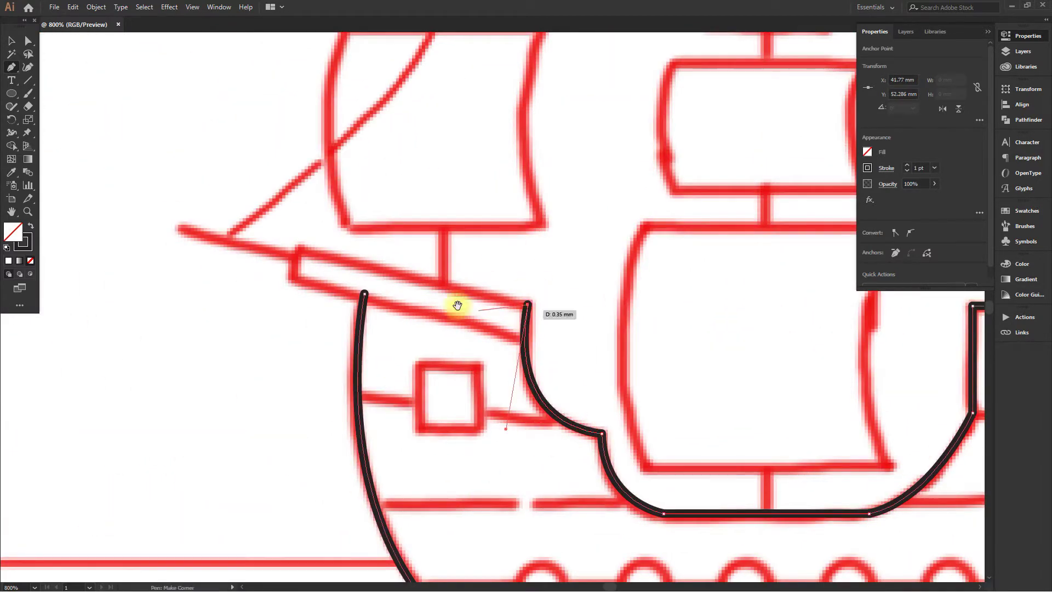
# - Trace the slanted bowsprit beam and close the hull outline at its starting point
pyautogui.scroll(1, 458, 304)
pyautogui.hscroll(-2, 458, 304)
pyautogui.click(298, 247)
pyautogui.click(459, 356)
pyautogui.scroll(-1, 106, 158)
pyautogui.hscroll(-1, 107, 158)
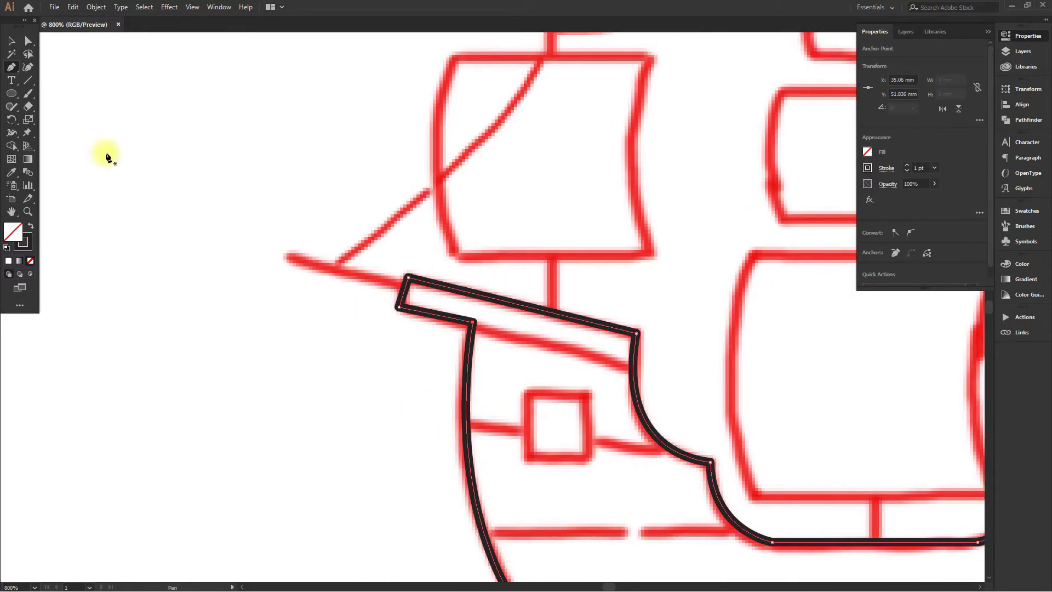
pyautogui.scroll(1, 400, 309)
pyautogui.moveTo(399, 308); pyautogui.dragTo(432, 385)
pyautogui.scroll(-4, 377, 316)
# - Draw a straight line along the bowsprit beam's lower edge, from the bow curve to the deck curve
pyautogui.click(11, 67)
pyautogui.scroll(4, 222, 308)
pyautogui.moveTo(222, 307); pyautogui.dragTo(208, 306)
pyautogui.click(250, 248)
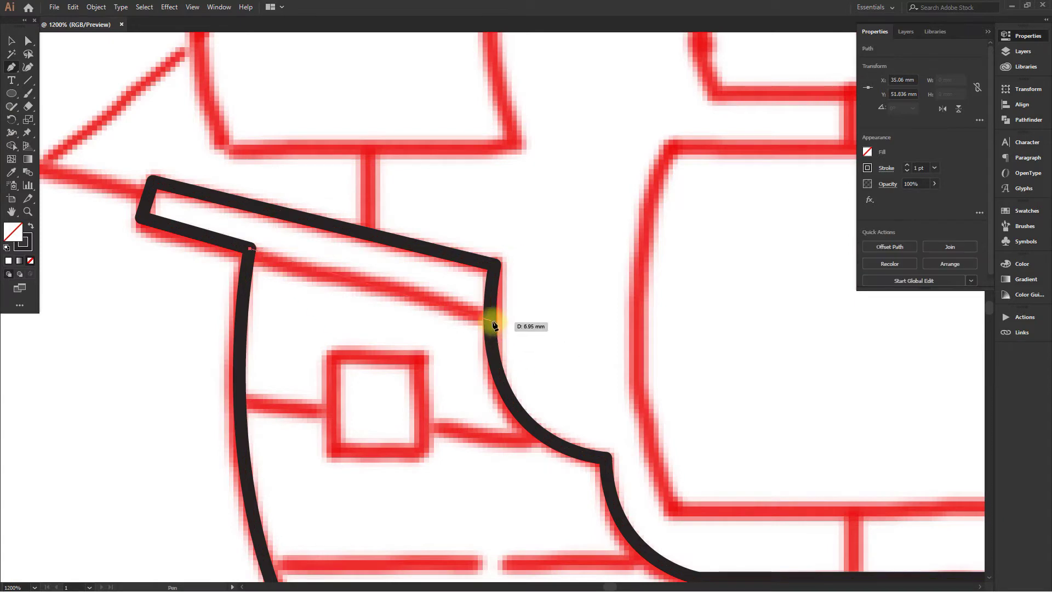
pyautogui.click(490, 314)
pyautogui.scroll(-1, 402, 322)
pyautogui.press('Escape')
# - Draw a horizontal line along the base of the stern cabin to separate it from the hull
pyautogui.moveTo(828, 379); pyautogui.dragTo(478, 346)
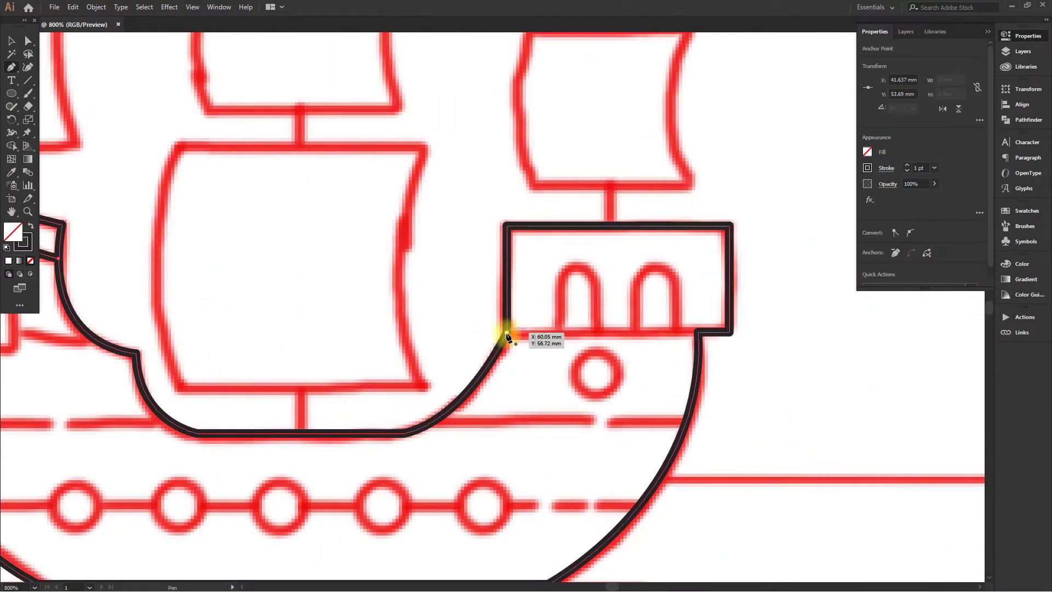
pyautogui.click(507, 334)
pyautogui.click(698, 333)
pyautogui.moveTo(360, 370); pyautogui.dragTo(495, 348)
# - Draw a cabin window about 1.5 x 2.5 mm, round its top corners into an arch and copy it onto the second window
pyautogui.click(26, 41)
pyautogui.click(882, 355)
pyautogui.scroll(1, 881, 355)
pyautogui.moveTo(882, 355); pyautogui.dragTo(709, 355)
pyautogui.click(11, 93)
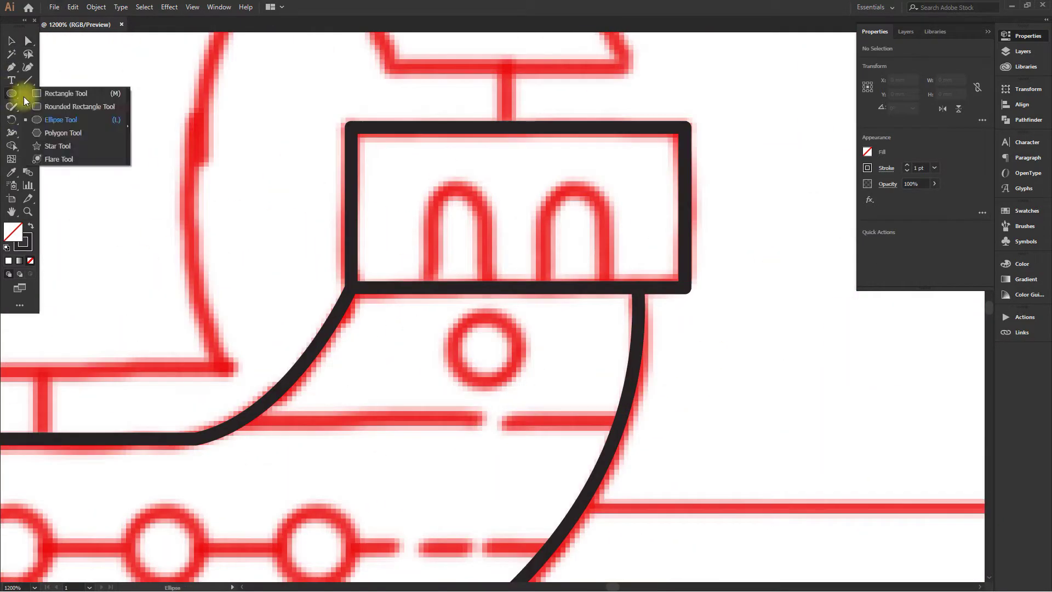
pyautogui.click(54, 93)
pyautogui.moveTo(433, 196); pyautogui.dragTo(487, 287)
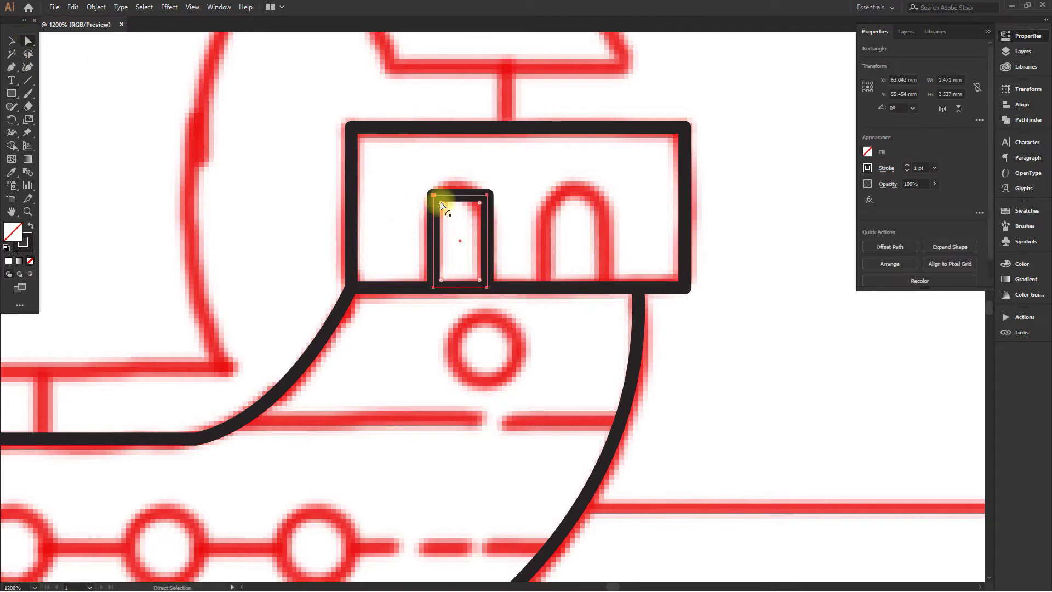
pyautogui.moveTo(442, 206); pyautogui.dragTo(575, 240)
pyautogui.press('v')
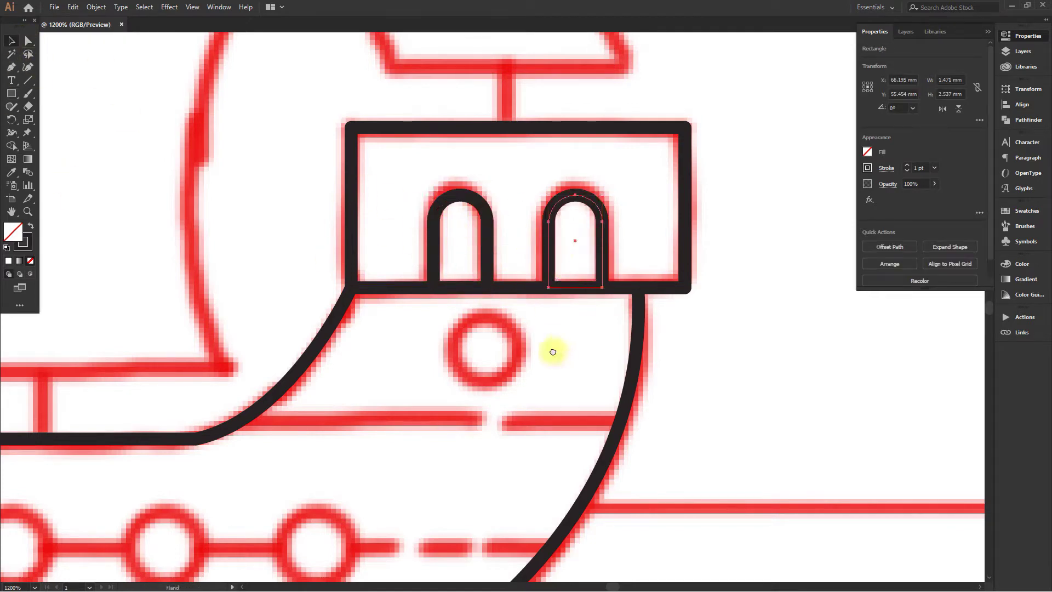
# - Draw a round porthole about 1.7 mm in diameter on the stern, below the cabin
pyautogui.moveTo(553, 351); pyautogui.dragTo(543, 340)
pyautogui.moveTo(12, 93); pyautogui.dragTo(33, 122)
pyautogui.moveTo(510, 371); pyautogui.dragTo(510, 371)
# - Draw a circle about 1.9 mm in diameter over the hull's first porthole at the bow end
pyautogui.scroll(-3, 658, 307)
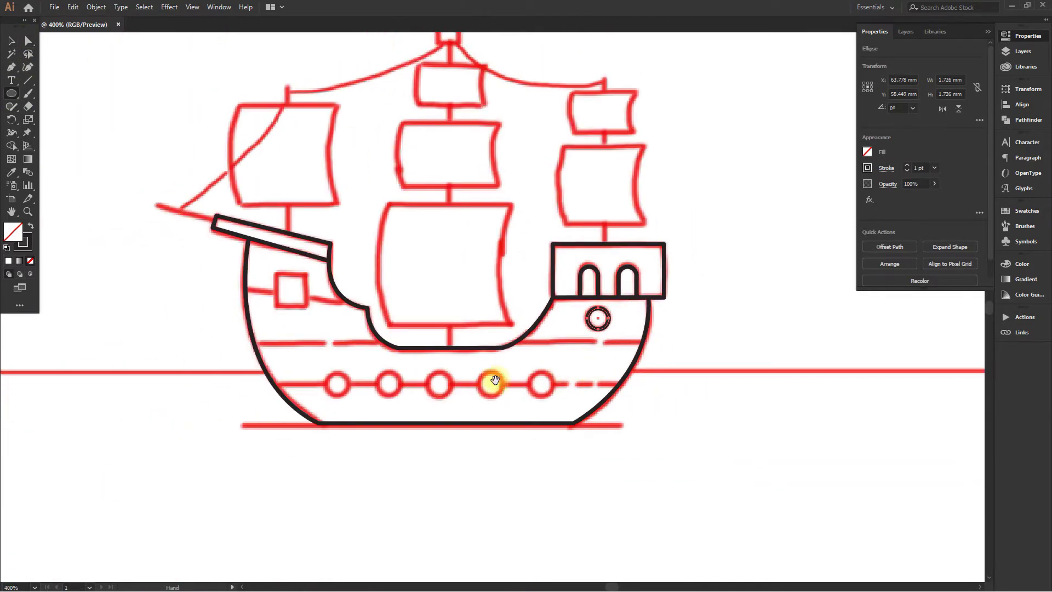
pyautogui.scroll(4, 340, 391)
pyautogui.moveTo(326, 355); pyautogui.dragTo(368, 401)
pyautogui.moveTo(392, 378); pyautogui.dragTo(309, 352)
# - Copy the first hull porthole horizontally onto the second, then repeat the copy to complete the row of five
pyautogui.click(11, 40)
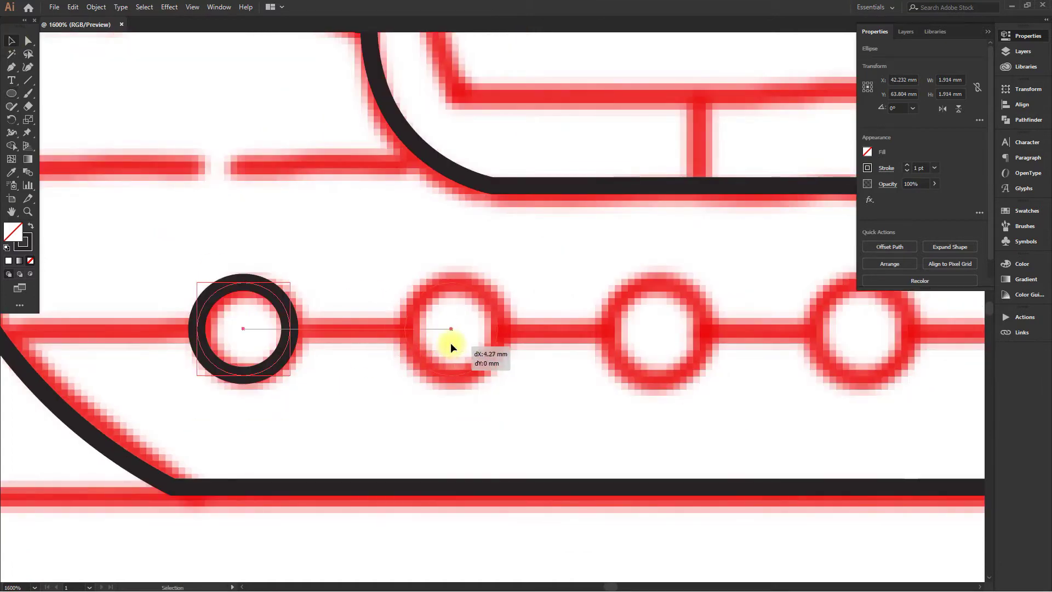
pyautogui.moveTo(451, 343); pyautogui.dragTo(447, 341)
pyautogui.hotkey('ctrl', 'd')
pyautogui.hotkey('ctrl', 'd')
pyautogui.scroll(-1, 433, 346)
pyautogui.hotkey('ctrl', 'd')
pyautogui.hotkey('ctrl', '-')
pyautogui.hotkey('ctrl', '-')
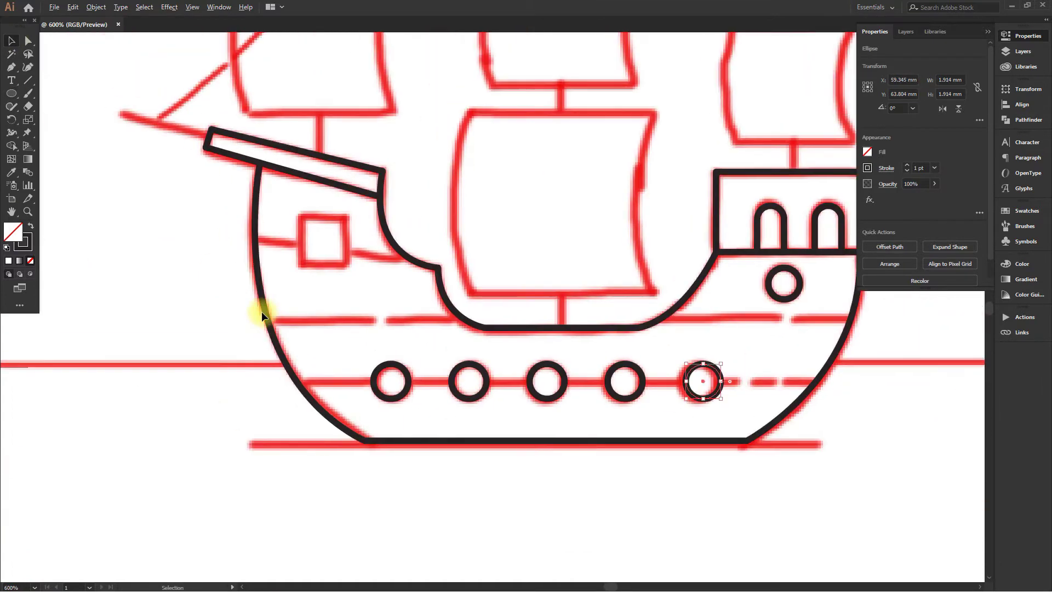
# - Draw a rectangle over the sketched square window at the bow
pyautogui.scroll(3, 318, 240)
pyautogui.moveTo(318, 240); pyautogui.dragTo(321, 268)
pyautogui.moveTo(12, 94); pyautogui.dragTo(37, 94)
pyautogui.moveTo(275, 199)
pyautogui.mouseDown()
pyautogui.moveTo(336, 325)
pyautogui.moveTo(395, 336)
pyautogui.mouseUp()
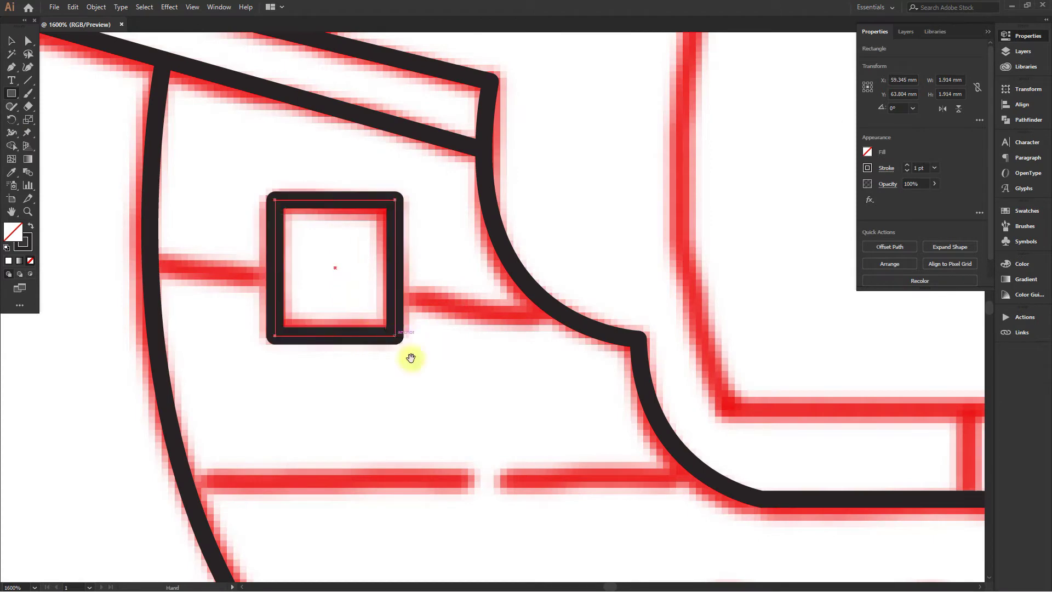
# - Draw a slanted plank line across the square bow window and remove the part inside it with Shape Builder
pyautogui.press('p')
pyautogui.click(149, 248)
pyautogui.click(563, 298)
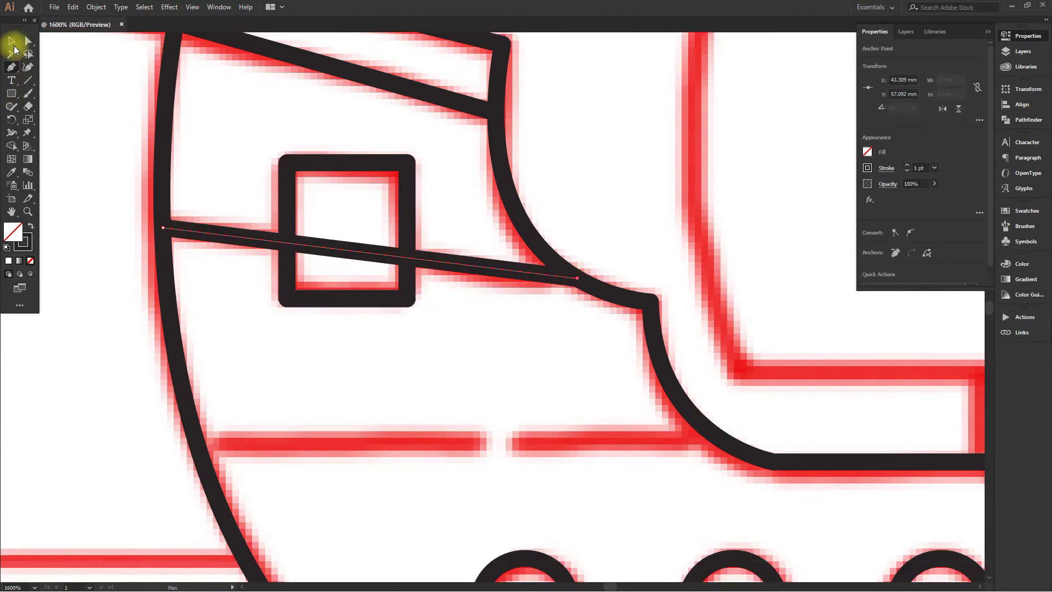
pyautogui.click(27, 43)
pyautogui.keyDown('shift'); pyautogui.click(287, 190); pyautogui.keyUp('shift')
pyautogui.click(12, 148)
pyautogui.keyDown('alt'); pyautogui.click(351, 250); pyautogui.keyUp('alt')
pyautogui.moveTo(347, 377); pyautogui.dragTo(322, 323)
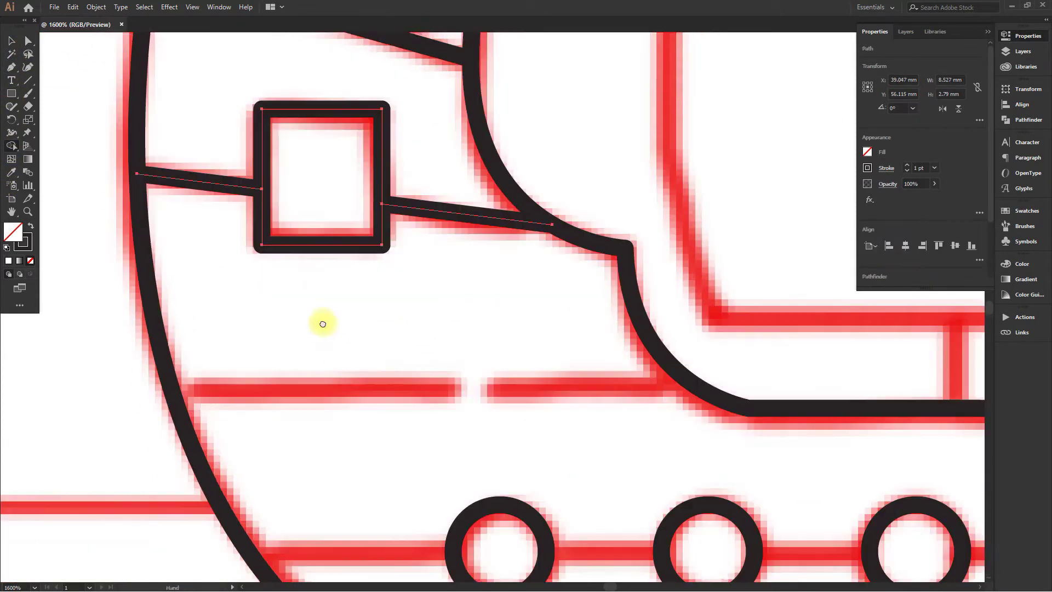
# - Draw the upper plank line at the bow as two horizontal segments with a small gap, ending at the deck curve
pyautogui.hotkey('ctrl', '-')
pyautogui.click(11, 67)
pyautogui.click(175, 351)
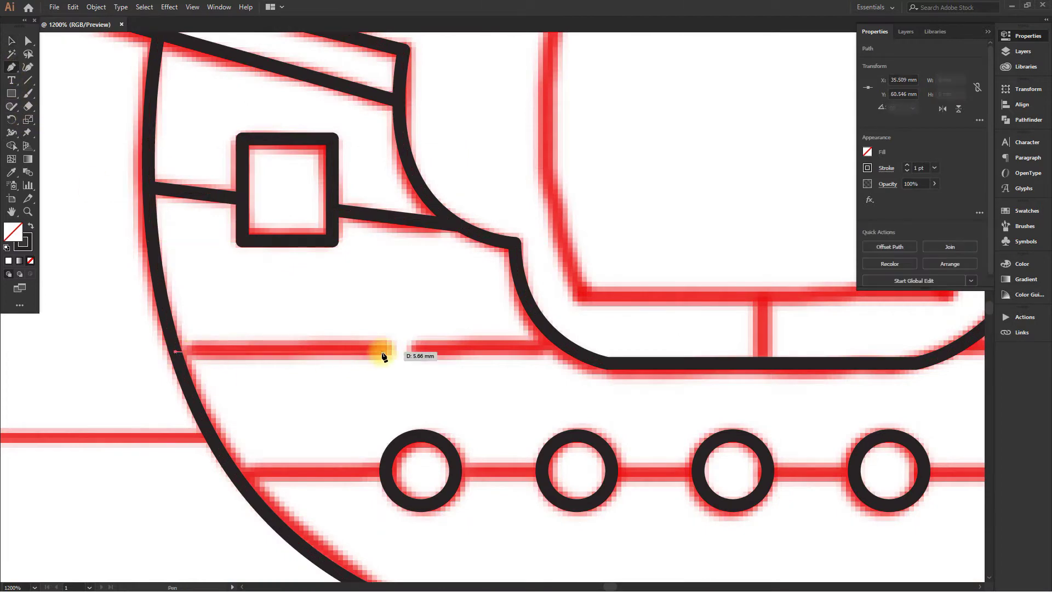
pyautogui.click(382, 352)
pyautogui.moveTo(383, 352); pyautogui.dragTo(318, 348)
pyautogui.keyDown('ctrl'); pyautogui.click(357, 350); pyautogui.keyUp('ctrl')
pyautogui.click(351, 348)
pyautogui.click(511, 349)
pyautogui.moveTo(511, 349); pyautogui.dragTo(111, 309)
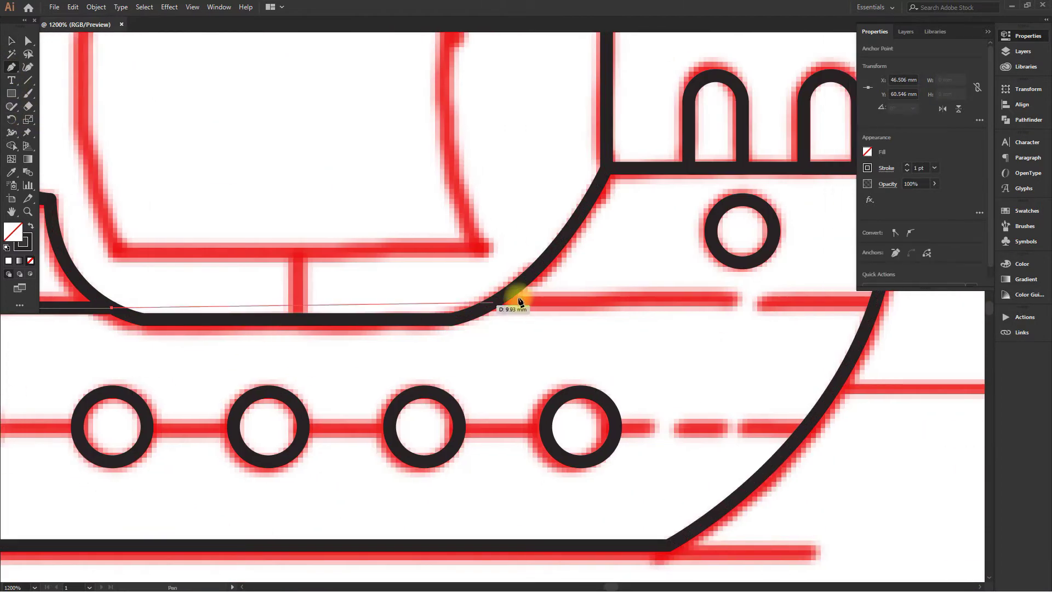
pyautogui.press('Escape')
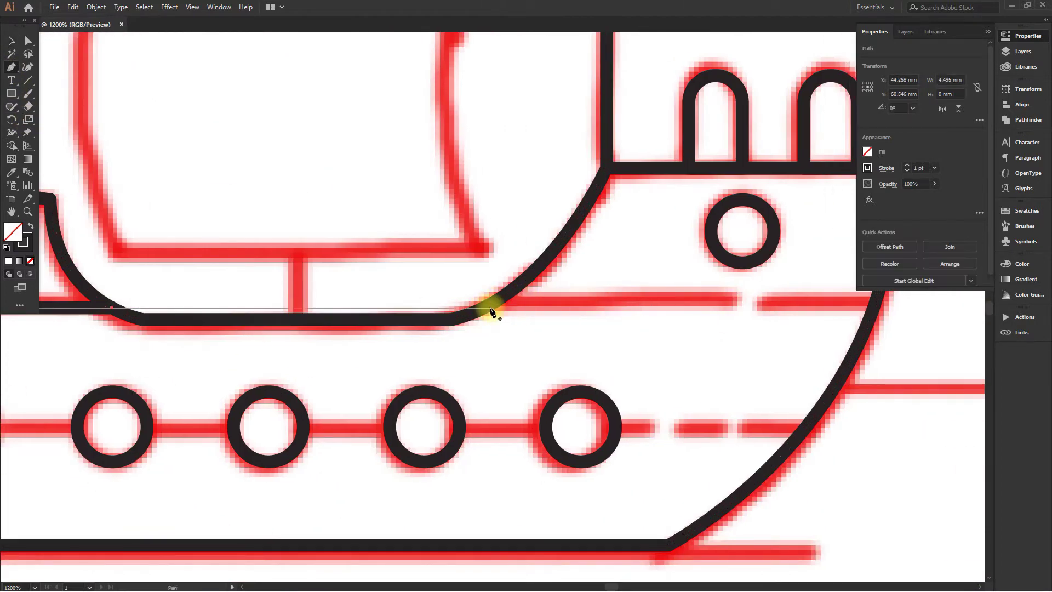
# - Draw the upper plank line at the stern level with the bow segments, leaving the sketched gap
pyautogui.click(483, 308)
pyautogui.click(731, 310)
pyautogui.hscroll(4, 561, 323)
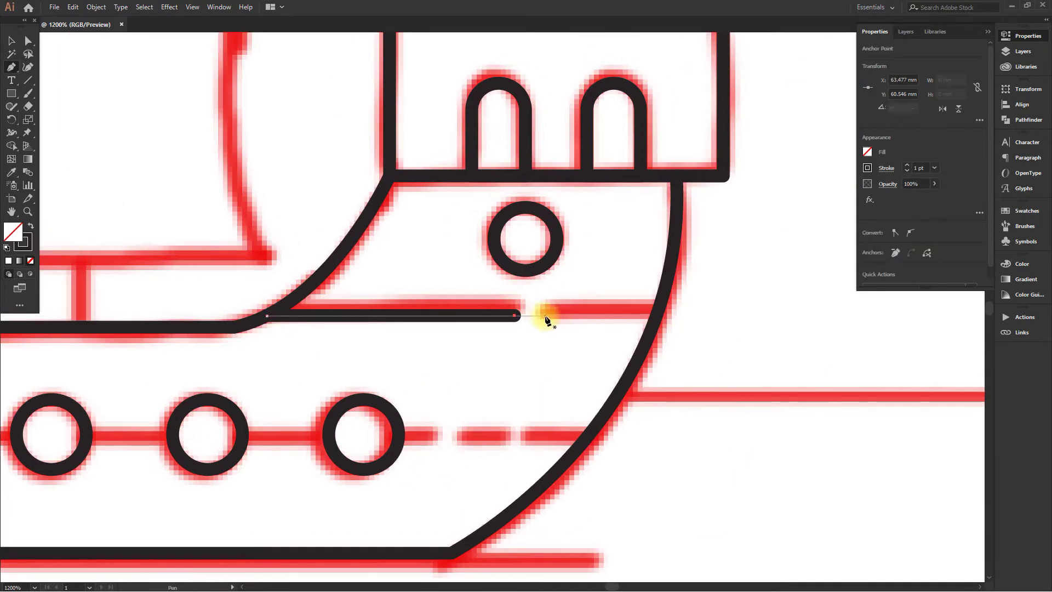
# - Draw a horizontal plank line from the bow edge through the centres of all five portholes to just past the last one
pyautogui.scroll(-1, 685, 356)
pyautogui.hscroll(-9, 685, 356)
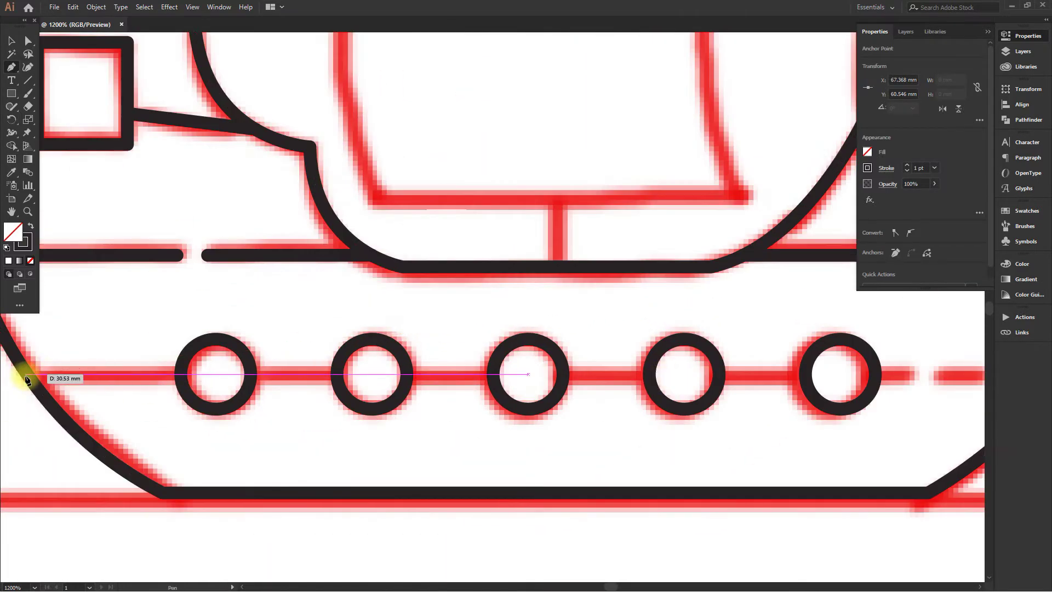
pyautogui.hscroll(7, 273, 376)
pyautogui.click(534, 375)
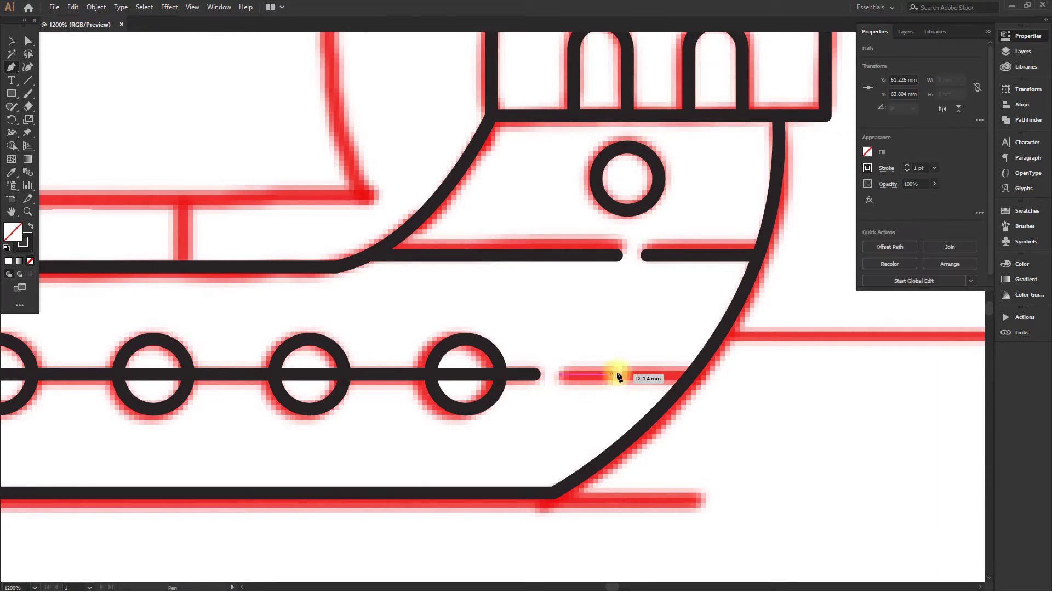
# - Add a short dash and a closing segment to the lower plank line, reaching the stern edge
pyautogui.click(603, 374)
pyautogui.press('Escape')
pyautogui.click(629, 375)
pyautogui.click(687, 375)
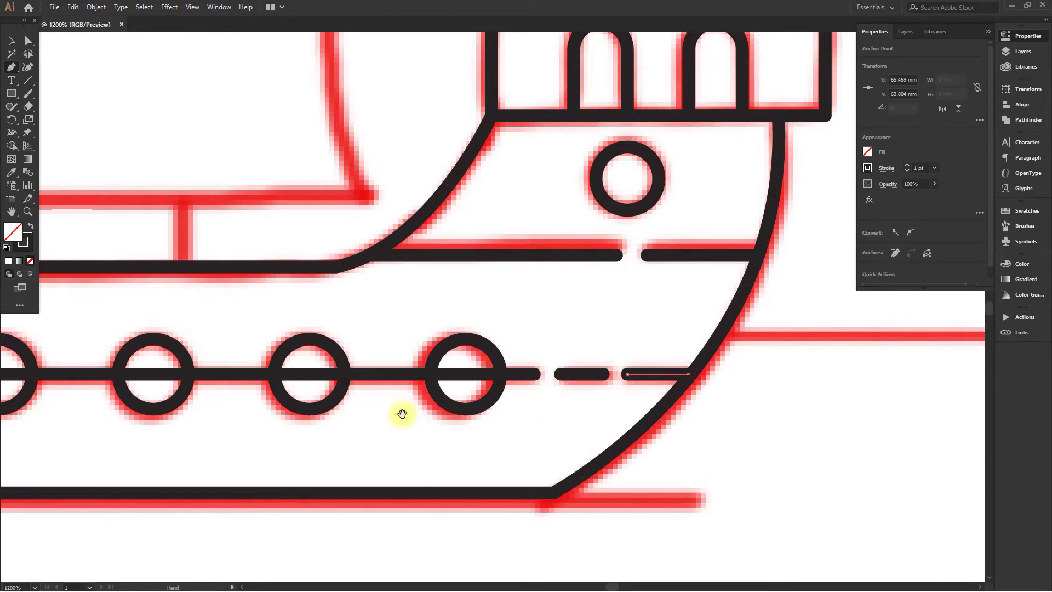
# - Select the five portholes with their plank line and remove the line inside each circle with Shape Builder
pyautogui.moveTo(402, 414); pyautogui.dragTo(878, 343)
pyautogui.click(16, 40)
pyautogui.click(325, 273)
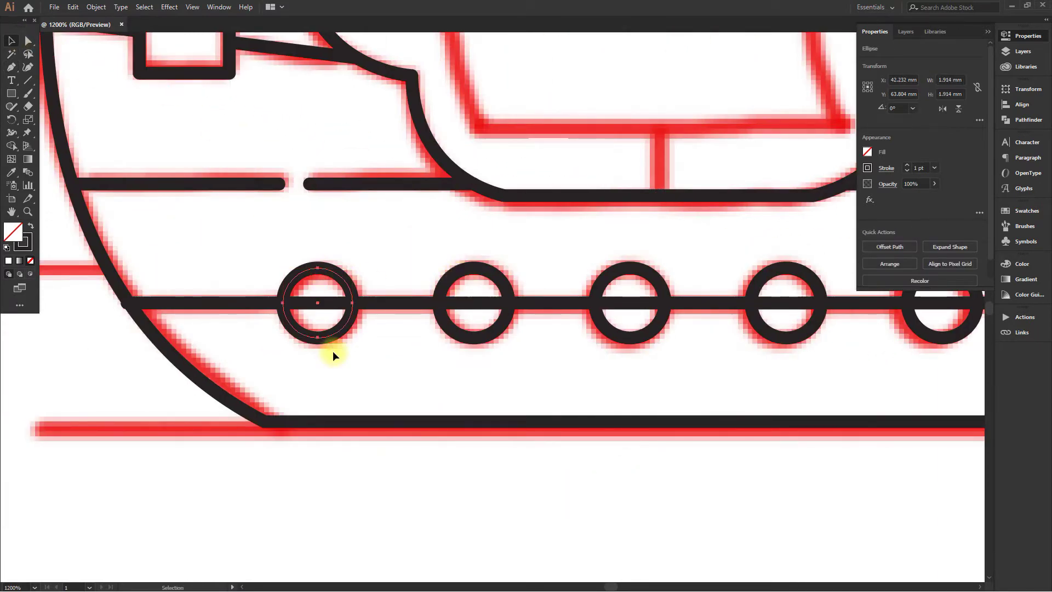
pyautogui.scroll(-1, 334, 353)
pyautogui.hscroll(1, 340, 451)
pyautogui.moveTo(109, 289); pyautogui.dragTo(867, 392)
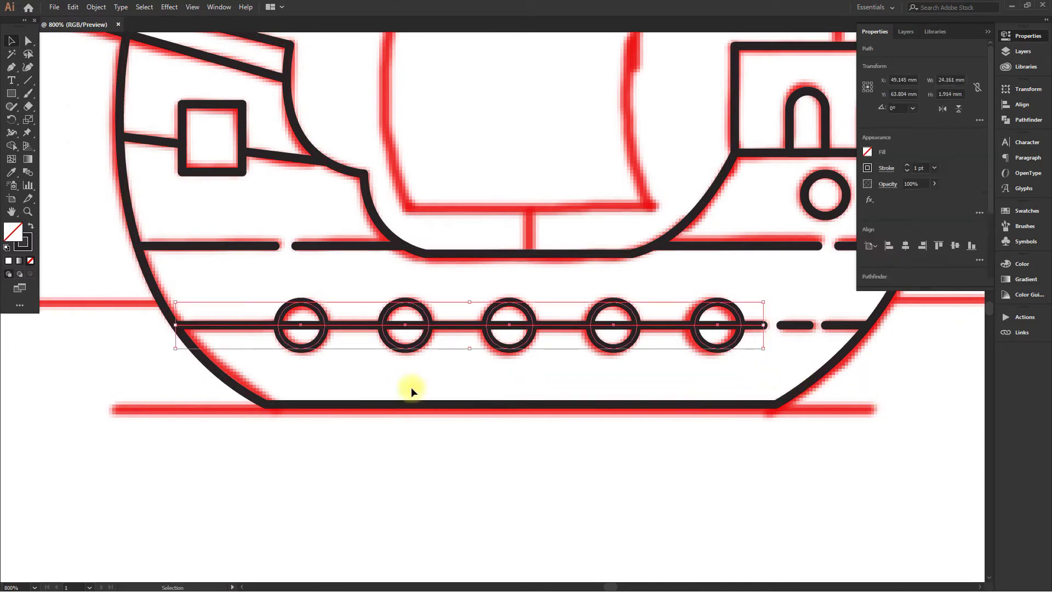
pyautogui.hotkey('shift', 'm')
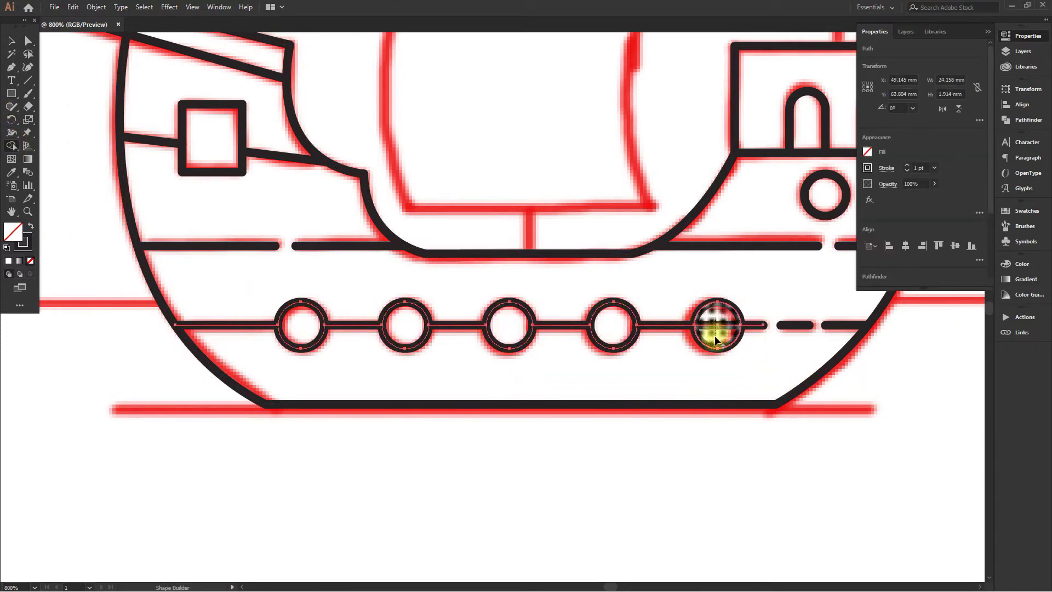
# - Draw the central mast as a vertical line from the deck up to the tip of the flagpole
pyautogui.scroll(3, 305, 356)
pyautogui.click(499, 401)
pyautogui.moveTo(510, 215); pyautogui.dragTo(479, 435)
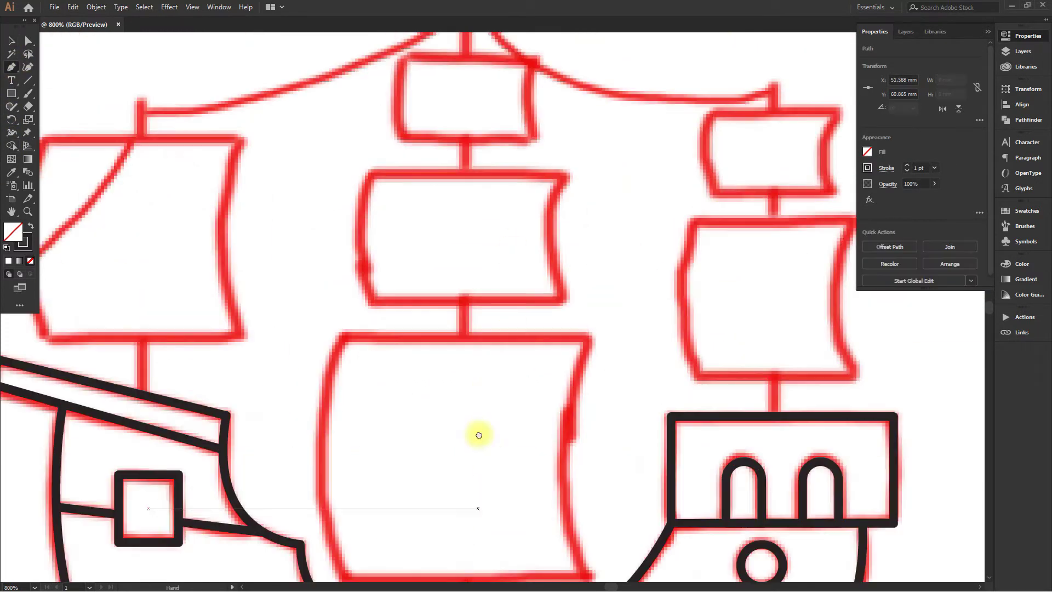
pyautogui.scroll(-1, 479, 434)
pyautogui.moveTo(464, 78); pyautogui.dragTo(463, 198)
pyautogui.click(465, 121)
pyautogui.moveTo(464, 294); pyautogui.dragTo(455, 244)
pyautogui.press('Escape')
# - Draw the stern mast as a vertical line from its tip down to the roof of the stern cabin
pyautogui.click(687, 244)
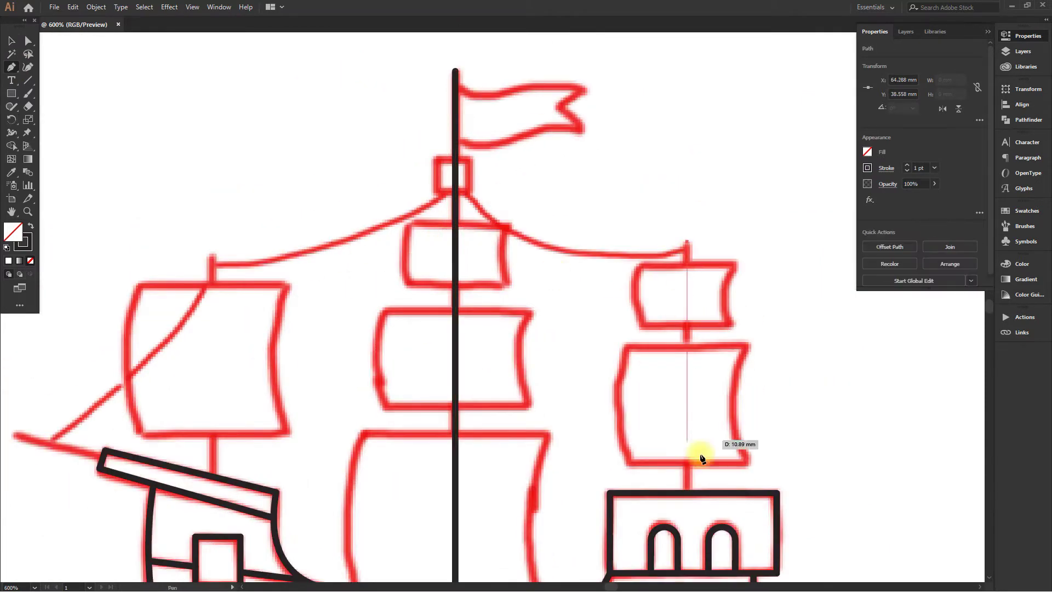
pyautogui.click(687, 492)
pyautogui.moveTo(598, 465); pyautogui.dragTo(862, 424)
pyautogui.press('Escape')
# - Draw the bow mast as a vertical line from its tip down to the slanted bow rail
pyautogui.click(474, 215)
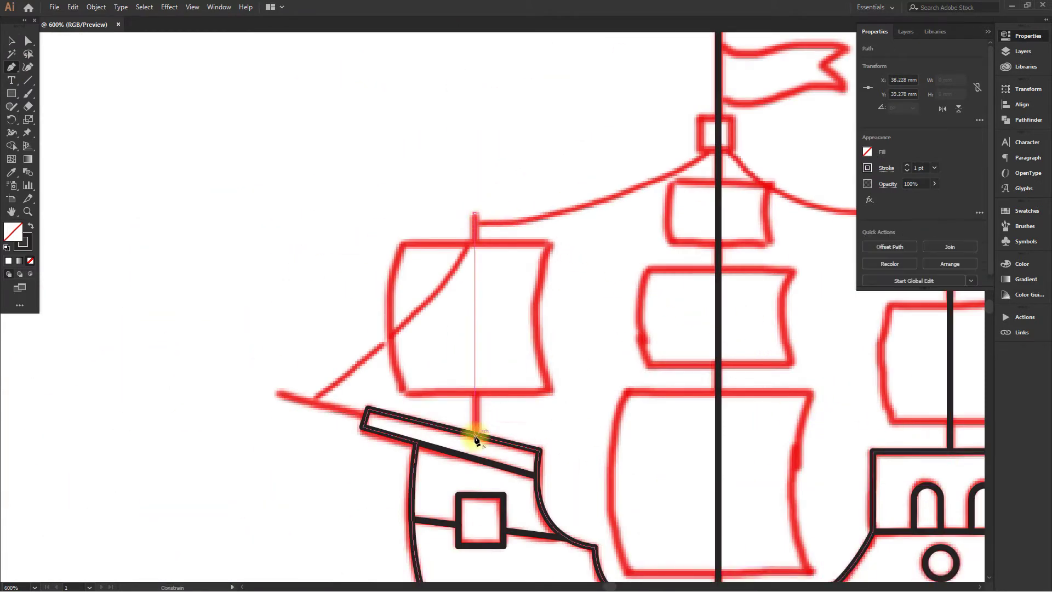
pyautogui.click(475, 433)
pyautogui.moveTo(535, 416); pyautogui.dragTo(426, 380)
pyautogui.press('Escape')
# - Draw the bowsprit as a straight slanted line from its sketched tip to the end of the bow rail
pyautogui.click(170, 356)
pyautogui.click(258, 385)
pyautogui.scroll(-1, 305, 375)
pyautogui.hscroll(1, 305, 375)
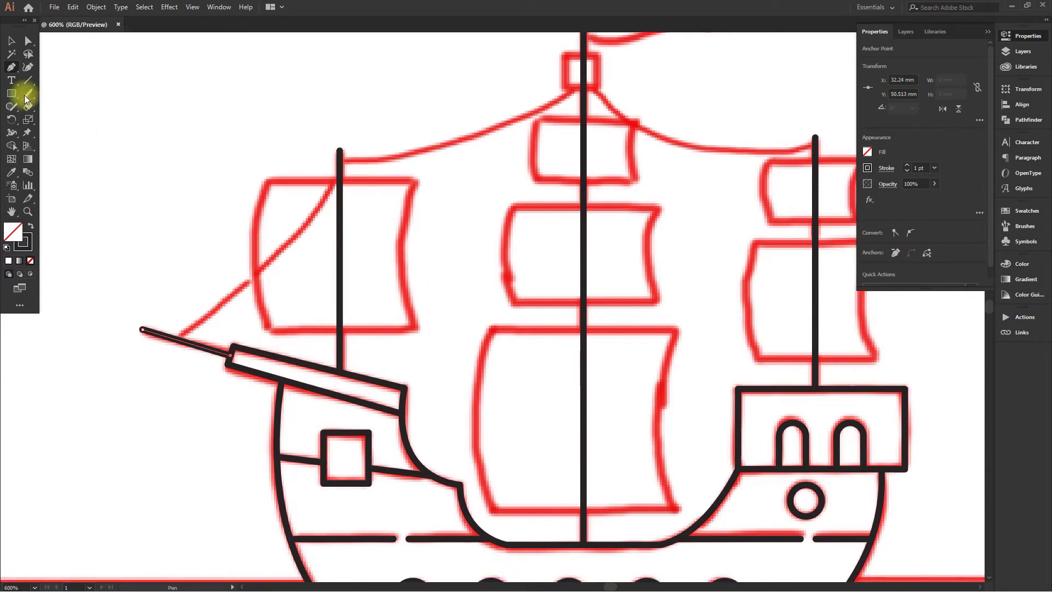
# - Draw a square about 7.9 mm wide over the bow mast's sail and bend both its sides to the sketch with the Curvature tool
pyautogui.moveTo(268, 194); pyautogui.dragTo(413, 325)
pyautogui.scroll(1, 413, 325)
pyautogui.hscroll(-1, 413, 325)
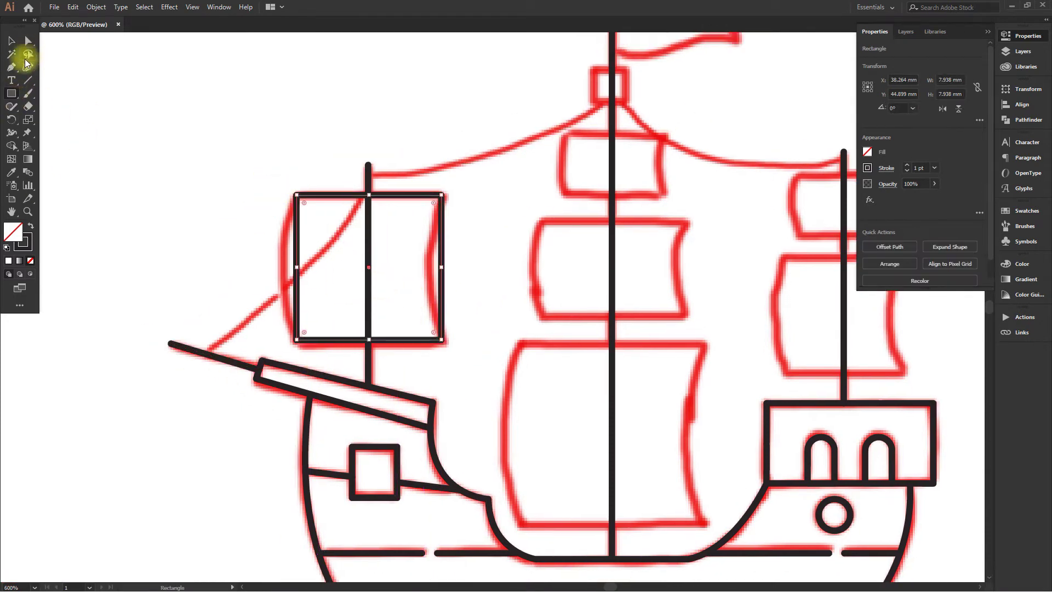
pyautogui.moveTo(285, 271); pyautogui.dragTo(283, 269)
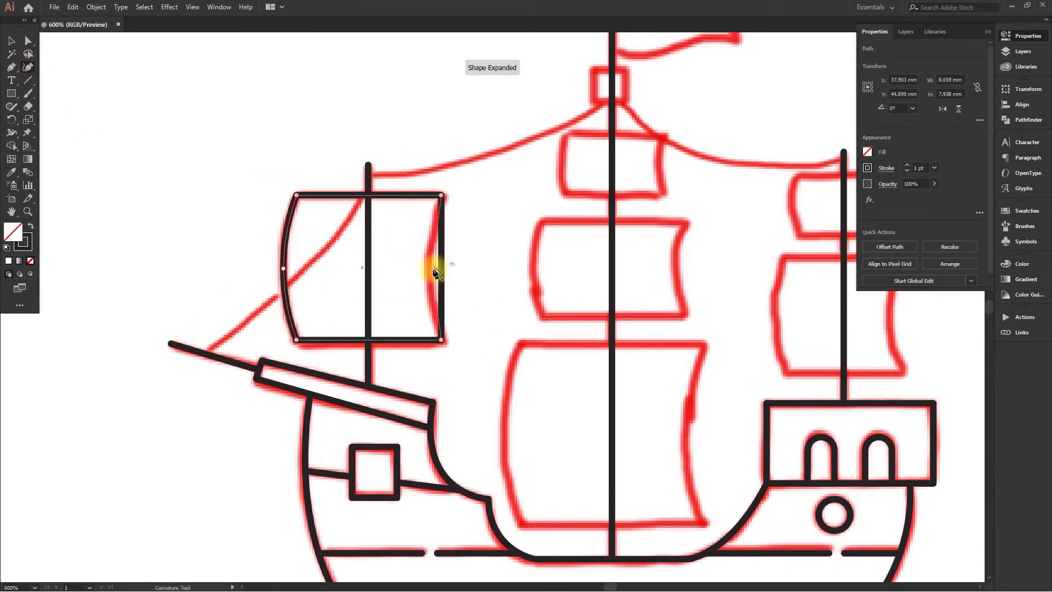
pyautogui.moveTo(433, 269); pyautogui.dragTo(430, 269)
pyautogui.moveTo(346, 228); pyautogui.dragTo(291, 242)
# - Duplicate the bow sail onto the central mast's lowest sail, then stretch and align it to the sketch
pyautogui.click(12, 40)
pyautogui.click(386, 151)
pyautogui.moveTo(386, 151); pyautogui.dragTo(290, 113)
pyautogui.moveTo(234, 261); pyautogui.dragTo(455, 416)
pyautogui.moveTo(459, 345); pyautogui.dragTo(463, 325)
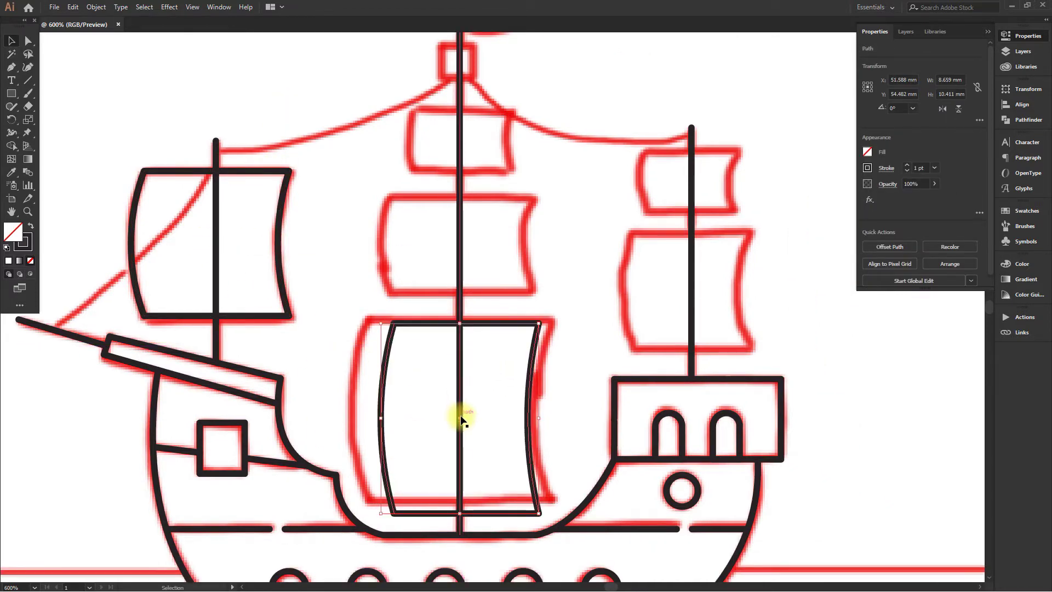
pyautogui.moveTo(461, 418); pyautogui.dragTo(461, 411)
pyautogui.moveTo(461, 317); pyautogui.dragTo(462, 320)
pyautogui.moveTo(540, 410); pyautogui.dragTo(545, 411)
# - Duplicate the large sail upward as the central mast's middle sail, sized about 8.5 by 6.0 mm
pyautogui.moveTo(478, 390); pyautogui.dragTo(447, 297)
pyautogui.moveTo(447, 205); pyautogui.dragTo(448, 240)
pyautogui.moveTo(532, 294); pyautogui.dragTo(524, 295)
pyautogui.moveTo(479, 235); pyautogui.dragTo(471, 300)
pyautogui.click(393, 434)
pyautogui.moveTo(355, 527); pyautogui.dragTo(347, 527)
pyautogui.moveTo(447, 314); pyautogui.dragTo(431, 364)
pyautogui.click(431, 357)
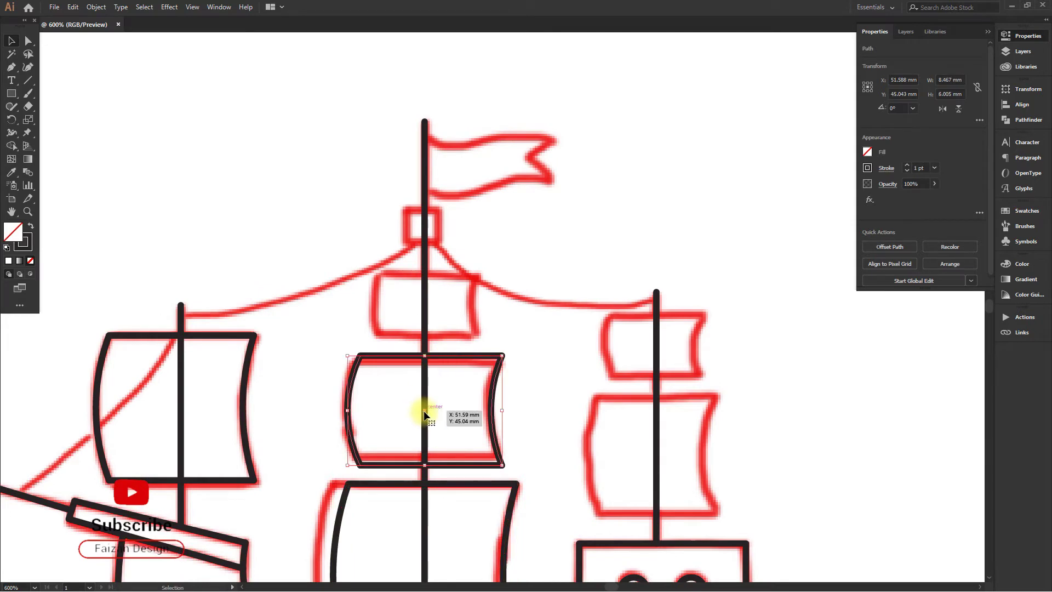
# - Duplicate the middle sail upward and shrink it to form the small top sail of the central mast
pyautogui.moveTo(425, 411); pyautogui.dragTo(425, 305)
pyautogui.moveTo(502, 250); pyautogui.dragTo(472, 272)
pyautogui.moveTo(415, 305); pyautogui.dragTo(464, 240)
# - Fit sail copies over both sketched sails of the stern mast, sizing the lower one to about 7.0 by 5.8 mm
pyautogui.moveTo(464, 269); pyautogui.dragTo(457, 399)
pyautogui.moveTo(505, 345); pyautogui.dragTo(523, 345)
pyautogui.moveTo(459, 349); pyautogui.dragTo(459, 348)
pyautogui.moveTo(458, 405); pyautogui.dragTo(603, 334)
# - Draw a rectangle about 2.1 by 1.9 mm over the crow's nest near the top of the central mast
pyautogui.scroll(-1, 484, 351)
pyautogui.moveTo(447, 249); pyautogui.dragTo(502, 370)
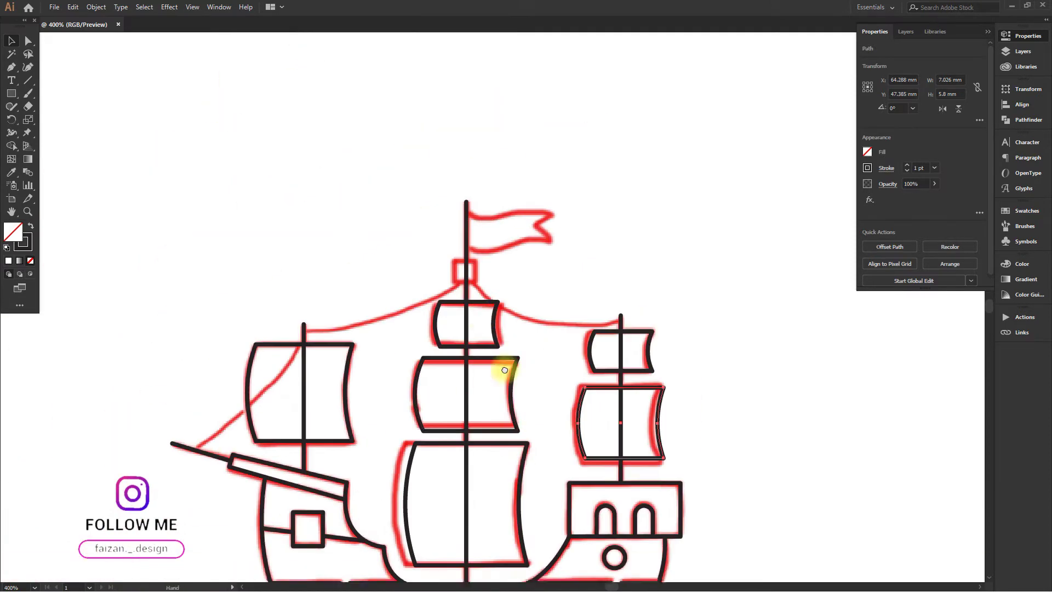
pyautogui.scroll(3, 489, 280)
pyautogui.moveTo(391, 218); pyautogui.dragTo(439, 285)
pyautogui.scroll(-3, 452, 231)
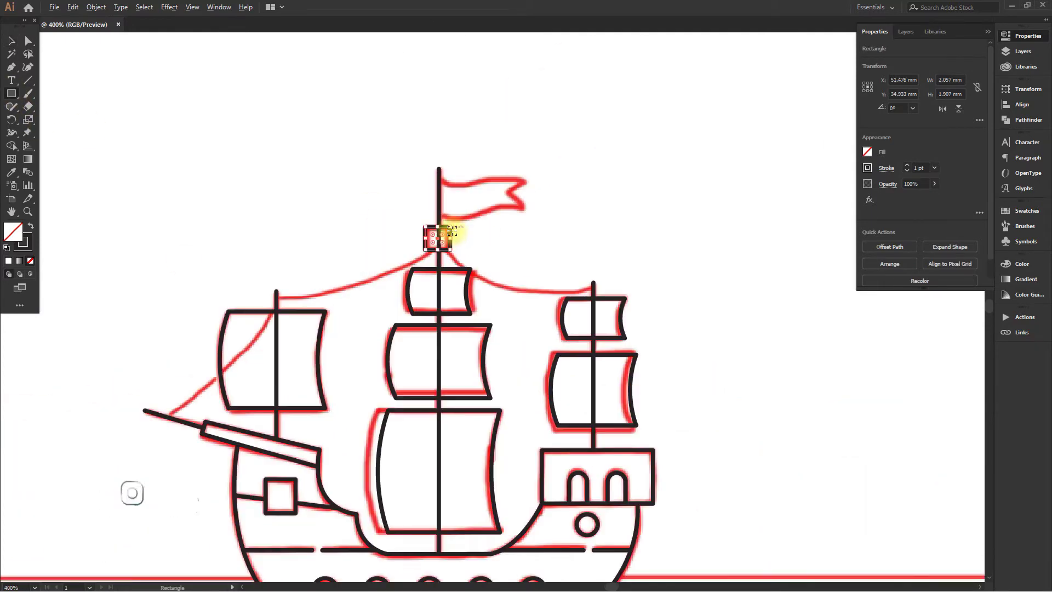
# - Select all the artwork and merge the split halves of the sails and crow's nest with Shape Builder, removing the mast lines inside them
pyautogui.hotkey('ctrl', 'a')
pyautogui.moveTo(252, 132); pyautogui.dragTo(244, 88)
pyautogui.click(15, 147)
pyautogui.moveTo(247, 312); pyautogui.dragTo(284, 314)
pyautogui.moveTo(408, 414); pyautogui.dragTo(452, 408)
pyautogui.moveTo(449, 322); pyautogui.dragTo(418, 320)
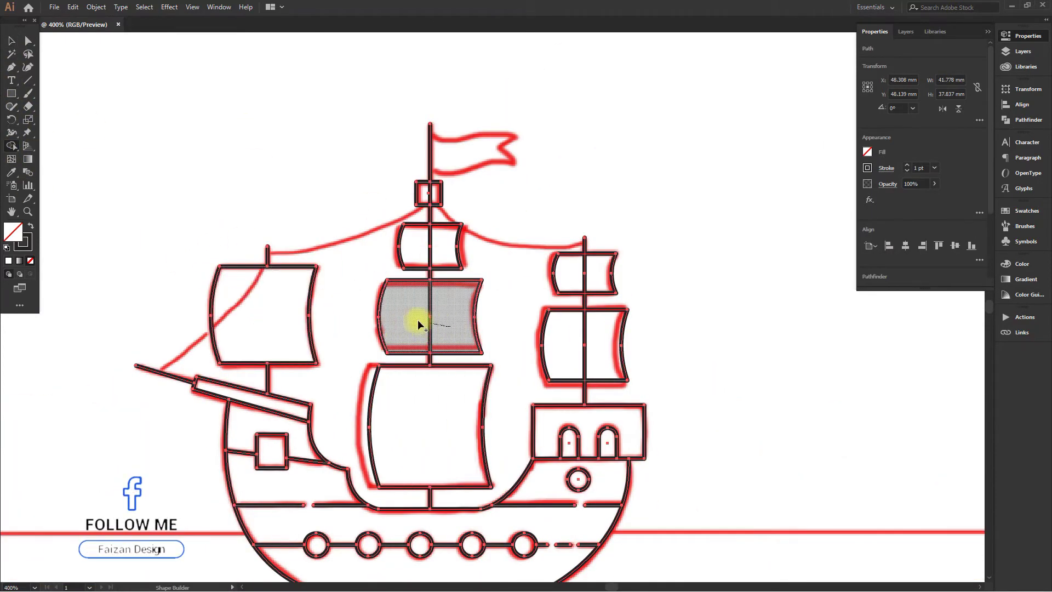
pyautogui.moveTo(418, 248); pyautogui.dragTo(444, 247)
pyautogui.click(12, 42)
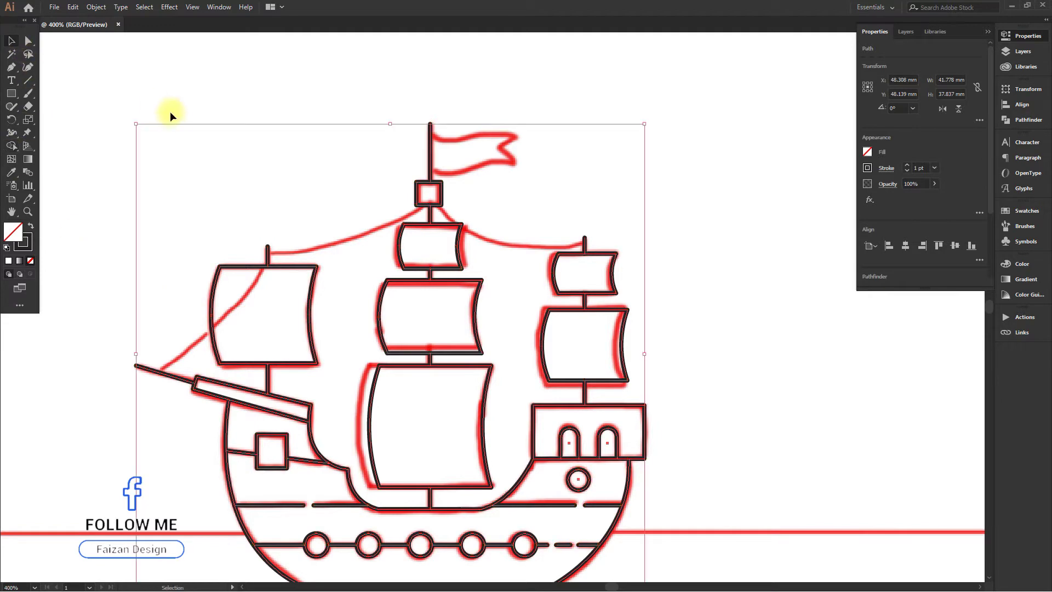
pyautogui.click(170, 115)
# - Draw the flag as a closed straight-edged shape with a notched end, starting and ending on the flagpole
pyautogui.moveTo(432, 140); pyautogui.dragTo(307, 236)
pyautogui.scroll(4, 311, 235)
pyautogui.click(12, 68)
pyautogui.click(283, 223)
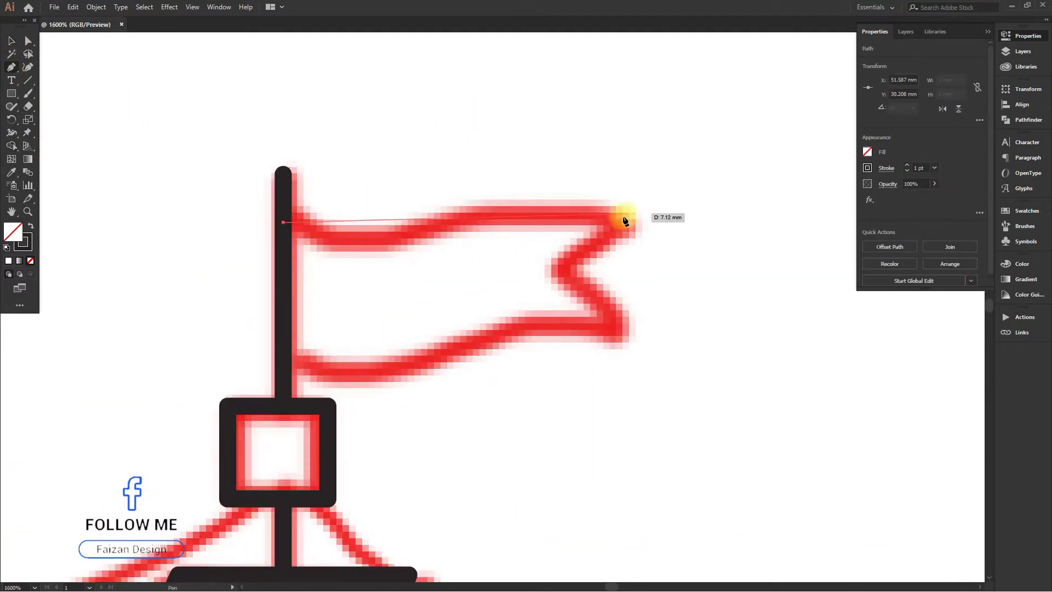
pyautogui.click(614, 223)
pyautogui.click(563, 272)
pyautogui.click(616, 330)
pyautogui.click(283, 375)
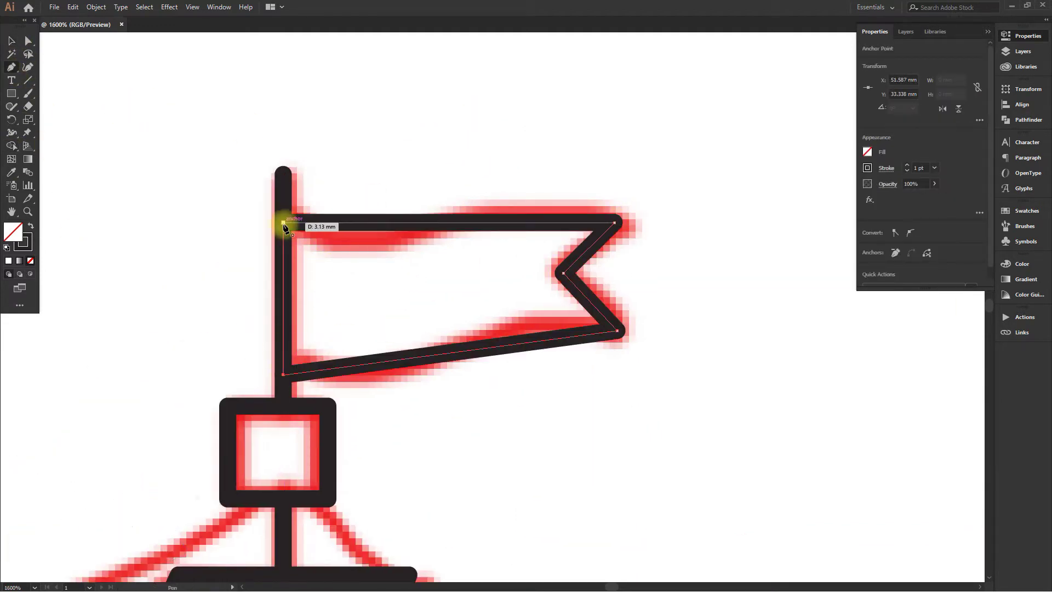
pyautogui.click(283, 223)
# - Bend the flag's upper and lower edges into waves matching the sketch with the Curvature tool
pyautogui.moveTo(340, 323); pyautogui.dragTo(330, 289)
pyautogui.click(29, 68)
pyautogui.moveTo(343, 190); pyautogui.dragTo(344, 205)
pyautogui.moveTo(515, 216); pyautogui.dragTo(508, 182)
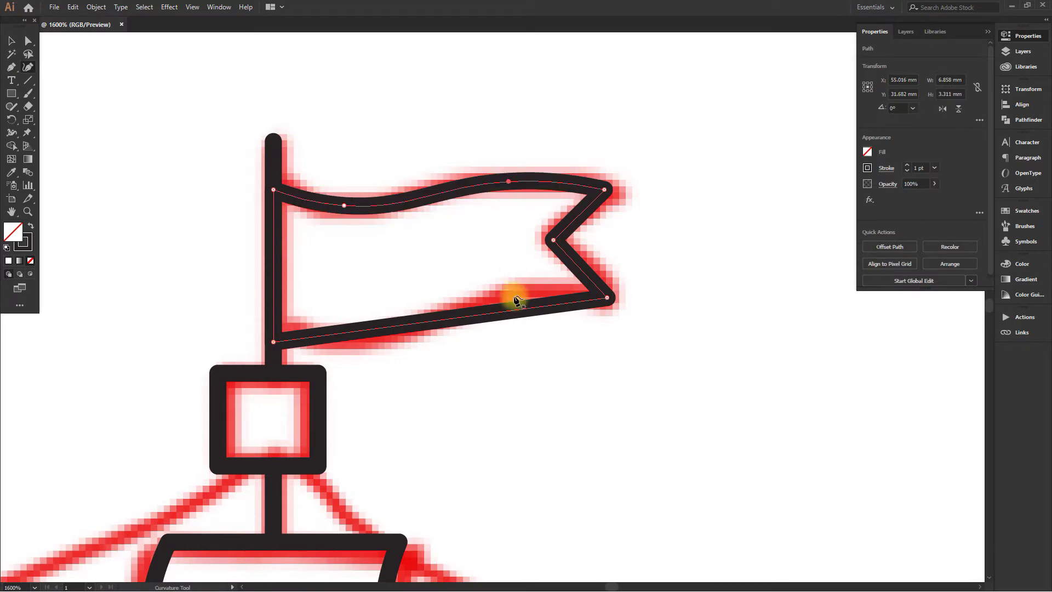
pyautogui.moveTo(519, 308); pyautogui.dragTo(523, 294)
pyautogui.moveTo(362, 344); pyautogui.dragTo(361, 343)
pyautogui.moveTo(398, 365); pyautogui.dragTo(444, 188)
pyautogui.press('v')
pyautogui.click(406, 139)
# - Set the stroke to 0.5 pt and draw a curved rope from the bowsprit up to the top of the bow mast
pyautogui.scroll(-5, 406, 139)
pyautogui.moveTo(361, 203); pyautogui.dragTo(551, 197)
pyautogui.scroll(3, 352, 298)
pyautogui.click(10, 66)
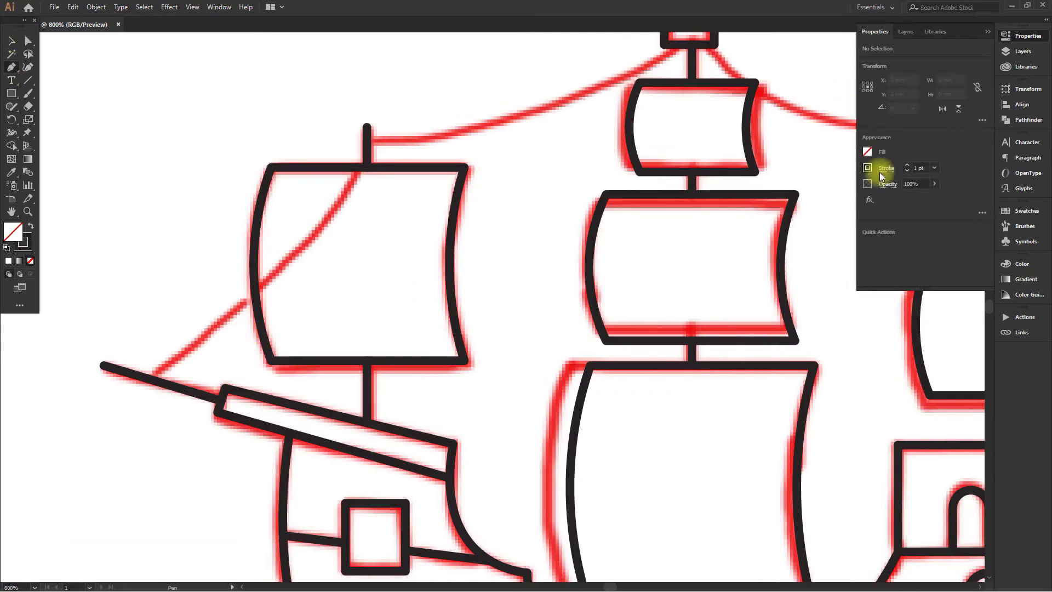
pyautogui.write('0.5')
pyautogui.press('Return')
pyautogui.click(147, 378)
pyautogui.moveTo(207, 335); pyautogui.dragTo(158, 366)
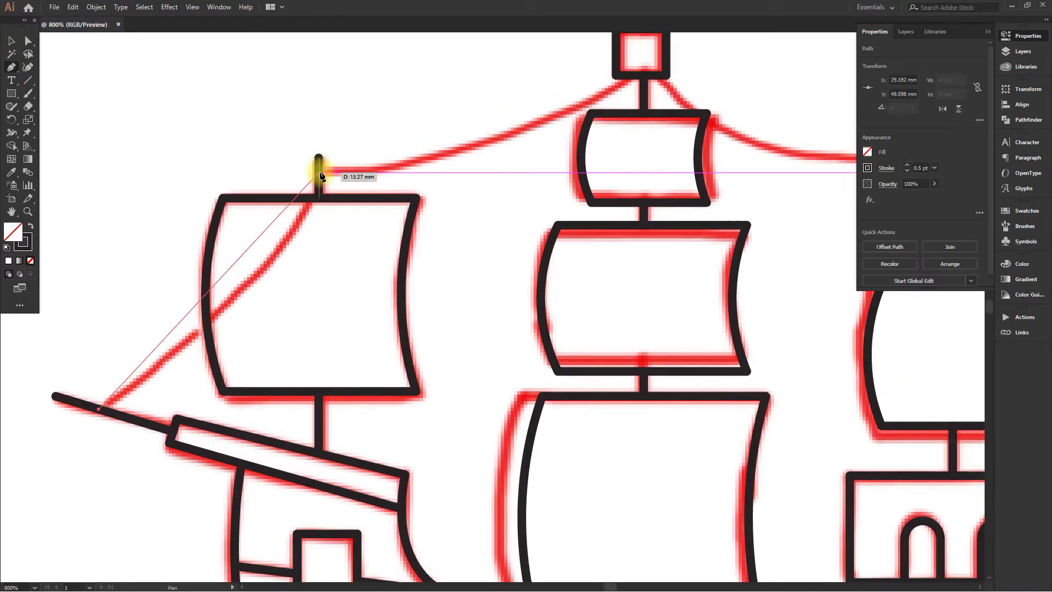
pyautogui.moveTo(319, 172); pyautogui.dragTo(331, 88)
pyautogui.click(319, 172)
# - Continue the rope in sagging curves from the bow mast to below the crow's nest and on to the stern mast's top
pyautogui.moveTo(602, 101); pyautogui.dragTo(474, 110)
pyautogui.click(434, 167)
pyautogui.scroll(-1, 371, 150)
pyautogui.hscroll(3, 371, 150)
pyautogui.moveTo(569, 192); pyautogui.dragTo(796, 152)
pyautogui.click(569, 193)
pyautogui.scroll(-3, 595, 154)
pyautogui.moveTo(626, 190); pyautogui.dragTo(579, 204)
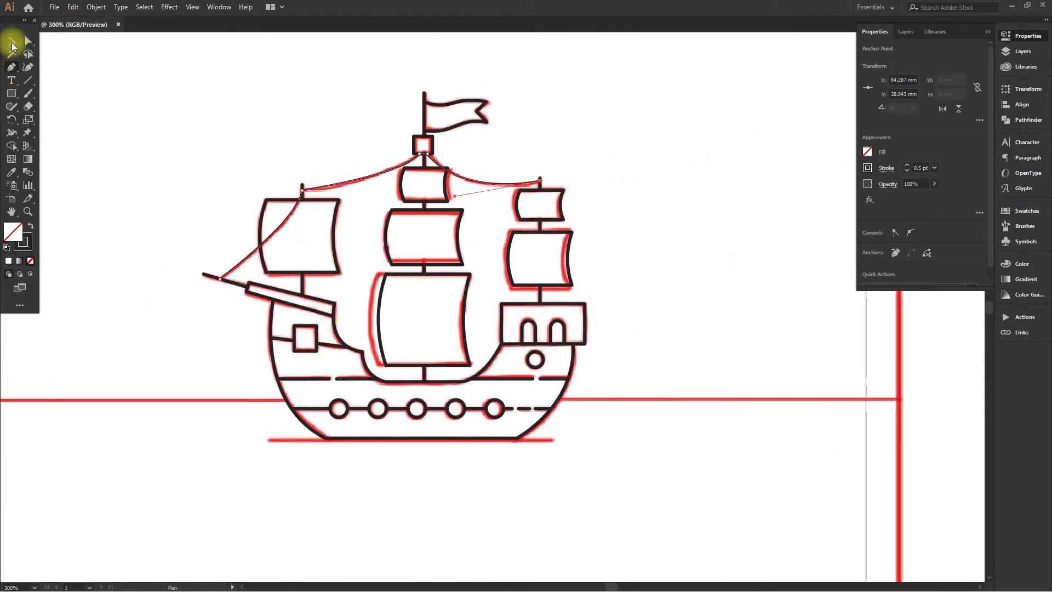
pyautogui.click(12, 42)
pyautogui.click(229, 406)
# - Set the stroke to 1 pt and draw a horizontal base line along the keel, extending beyond both ends of the hull bottom
pyautogui.moveTo(228, 407); pyautogui.dragTo(288, 323)
pyautogui.click(922, 168)
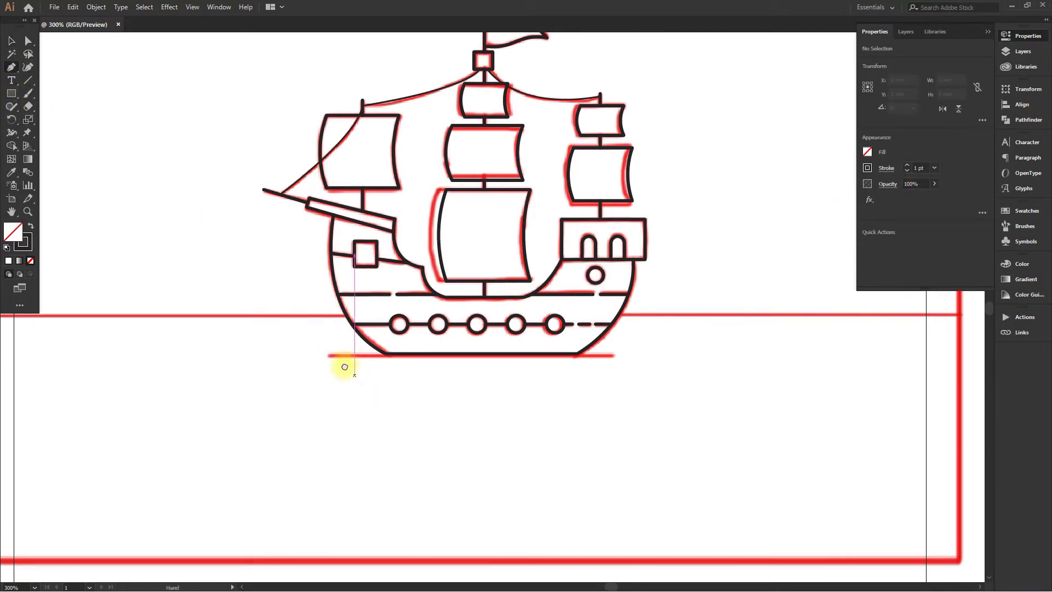
pyautogui.scroll(1, 356, 367)
pyautogui.moveTo(363, 367); pyautogui.dragTo(337, 329)
pyautogui.click(292, 311)
pyautogui.click(694, 310)
pyautogui.moveTo(694, 311); pyautogui.dragTo(660, 338)
pyautogui.click(11, 41)
pyautogui.click(372, 358)
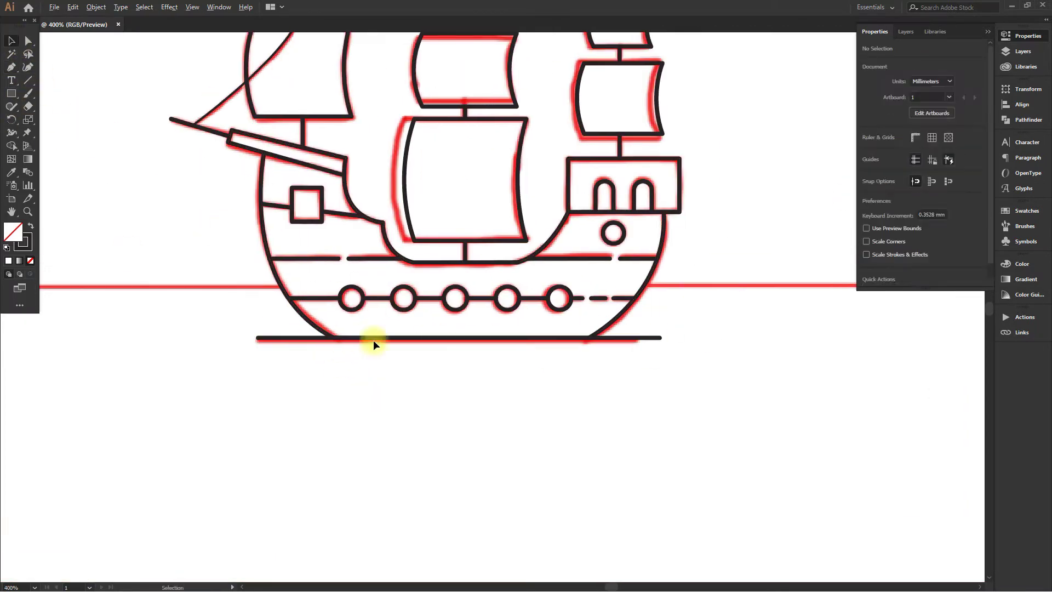
# - Copy all artwork on the Outline layer, lock that layer and create a layer named Color below it
pyautogui.scroll(-3, 374, 358)
pyautogui.click(1022, 51)
pyautogui.click(976, 48)
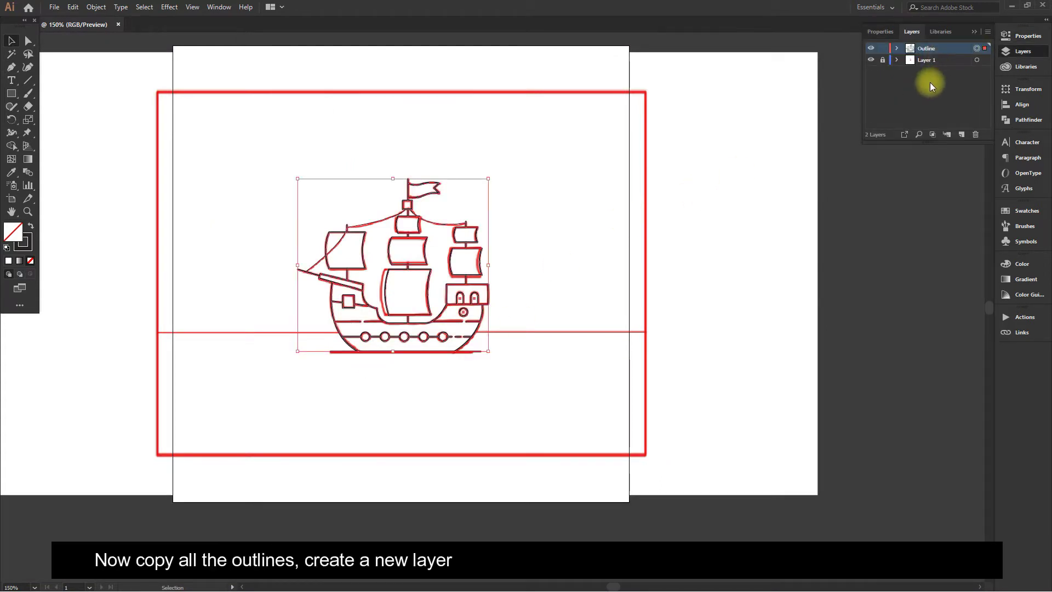
pyautogui.click(883, 48)
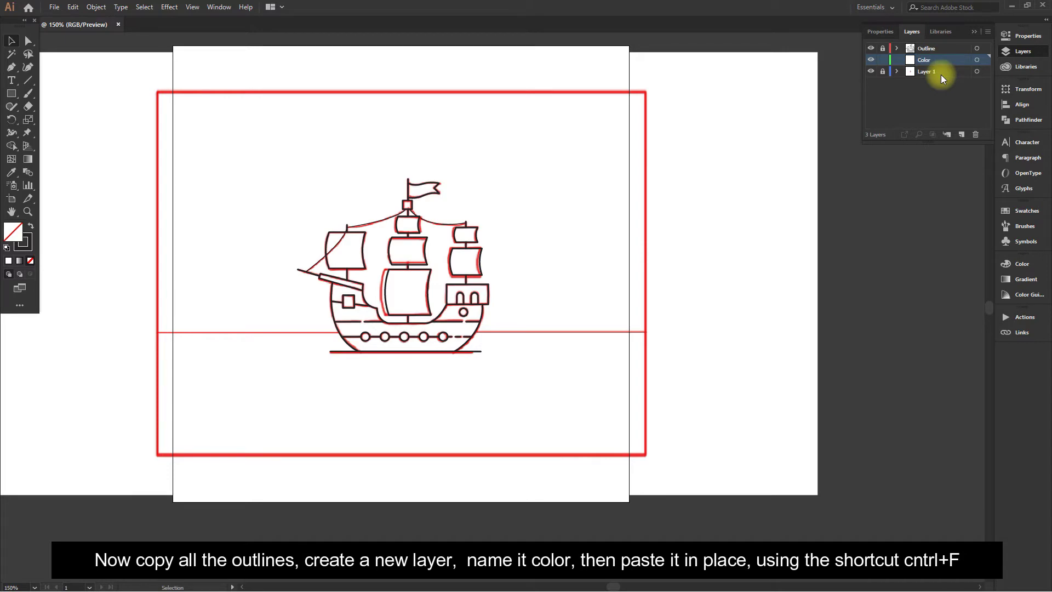
# - Paste the copied outlines in place on the Color layer, with the Outline layer and Layer 1 hidden
pyautogui.click(870, 48)
pyautogui.hotkey('ctrl', 'f')
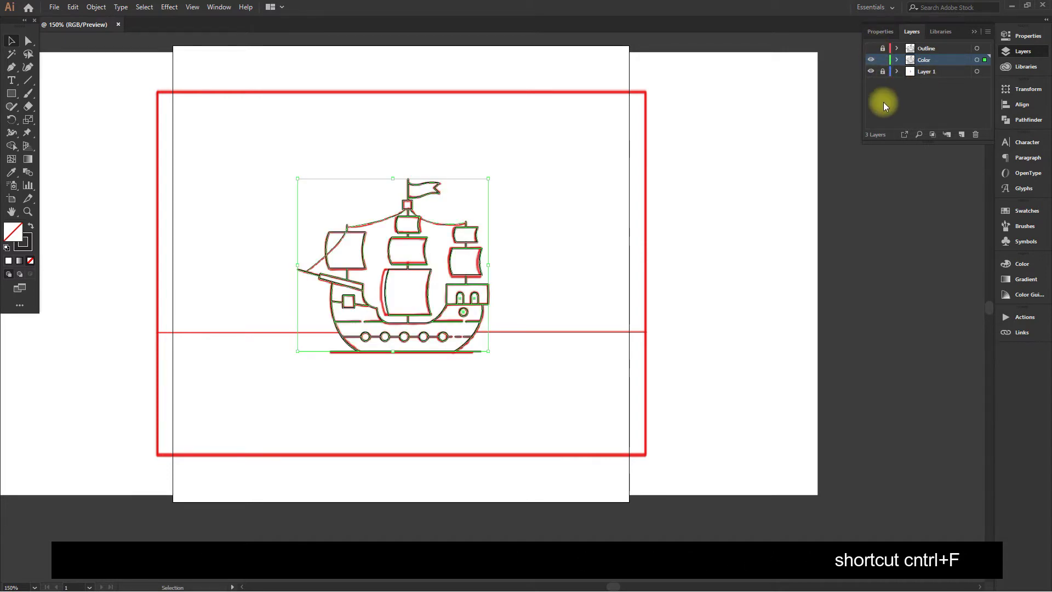
pyautogui.click(870, 72)
pyautogui.hotkey('ctrl', '+')
pyautogui.hotkey('ctrl', '+')
pyautogui.hotkey('ctrl', '+')
pyautogui.hotkey('ctrl', '+')
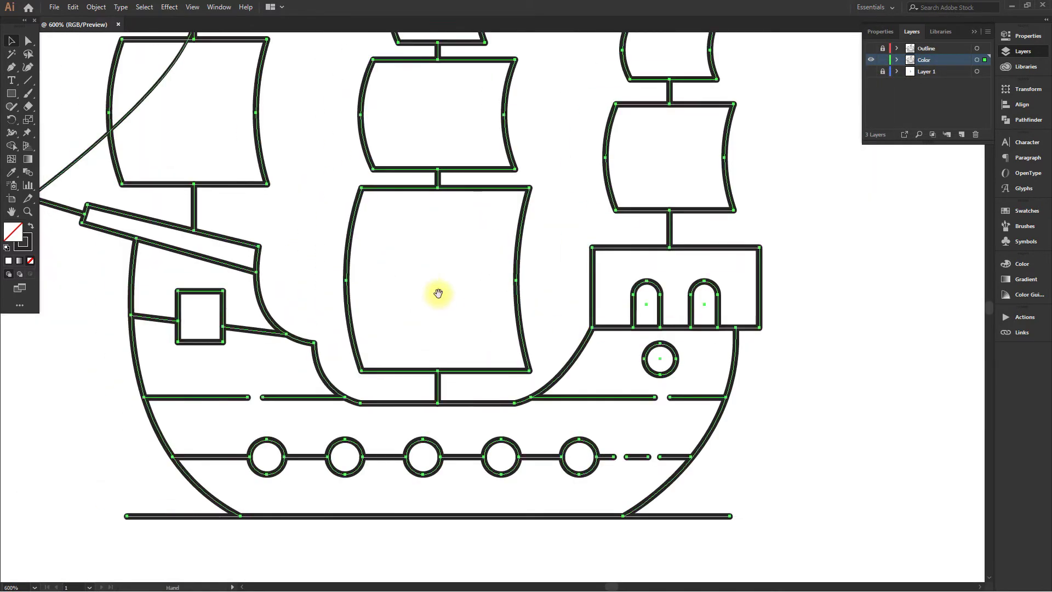
pyautogui.click(102, 172)
# - Draw a closed shape around the lower hull, its straight upper edge running along the plank line through the portholes
pyautogui.press('p')
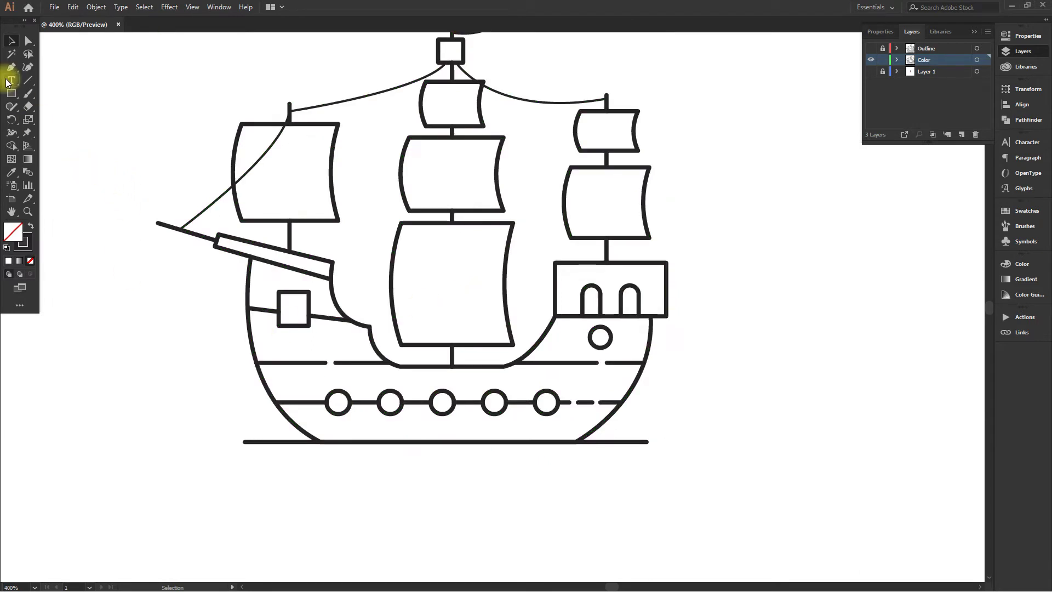
pyautogui.scroll(-2, 164, 345)
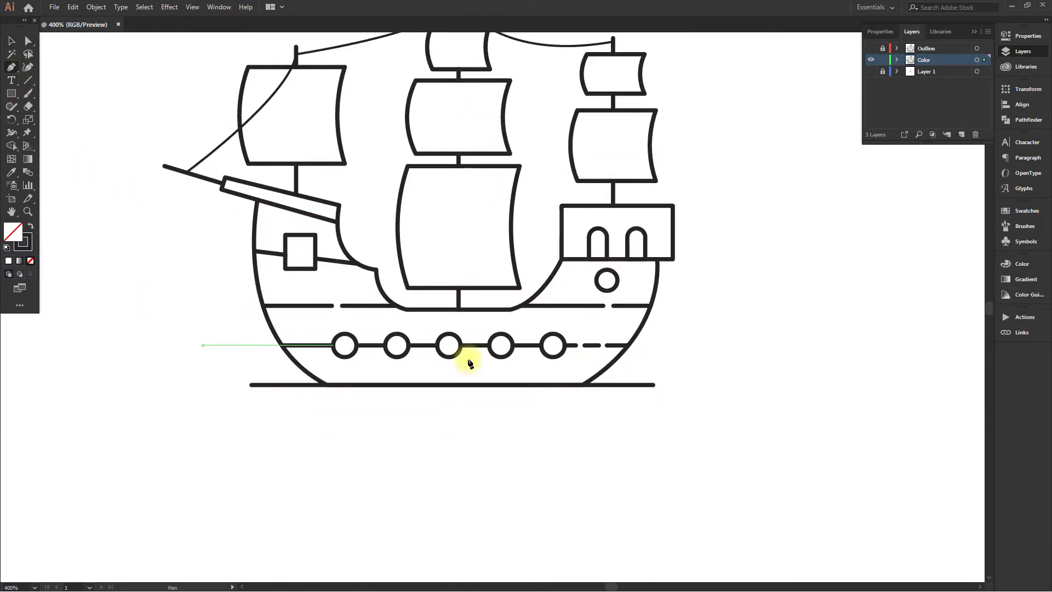
pyautogui.click(701, 345)
pyautogui.click(693, 437)
pyautogui.click(458, 463)
pyautogui.click(333, 459)
pyautogui.click(207, 429)
pyautogui.click(186, 389)
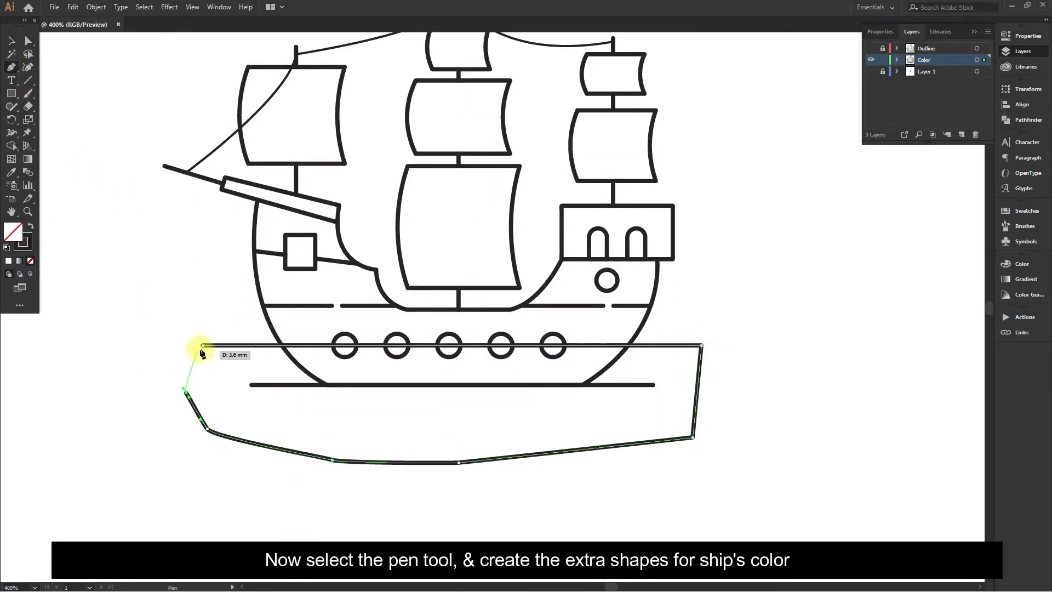
pyautogui.click(203, 346)
# - Select the closed shape together with the hull and remove the part outside the hull with Shape Builder
pyautogui.moveTo(265, 360); pyautogui.dragTo(249, 316)
pyautogui.click(12, 41)
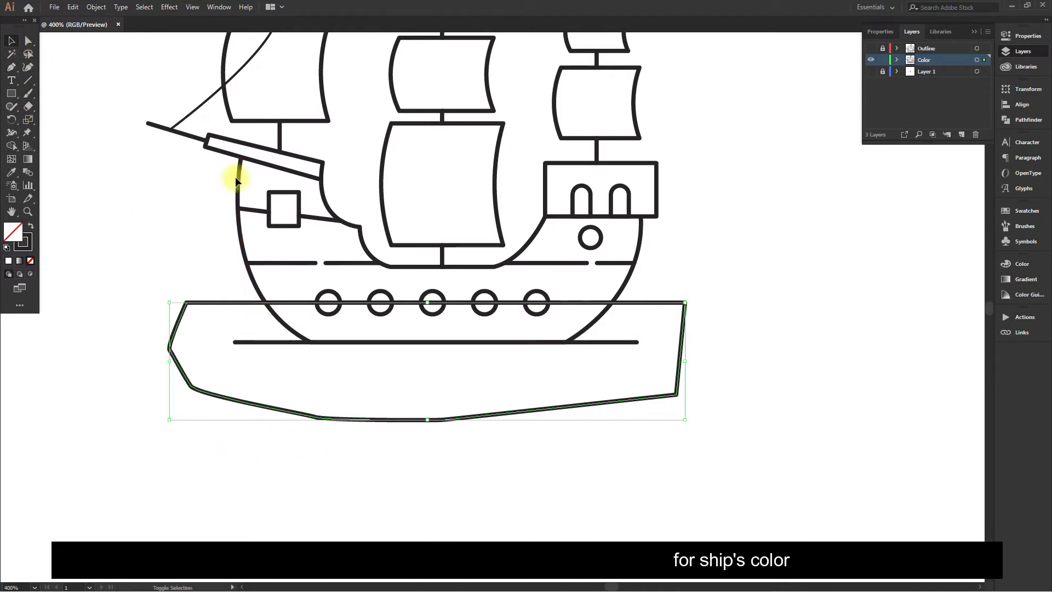
pyautogui.keyDown('shift'); pyautogui.click(235, 192); pyautogui.keyUp('shift')
pyautogui.click(12, 146)
pyautogui.keyDown('alt'); pyautogui.click(244, 373); pyautogui.keyUp('alt')
pyautogui.moveTo(211, 248); pyautogui.dragTo(173, 276)
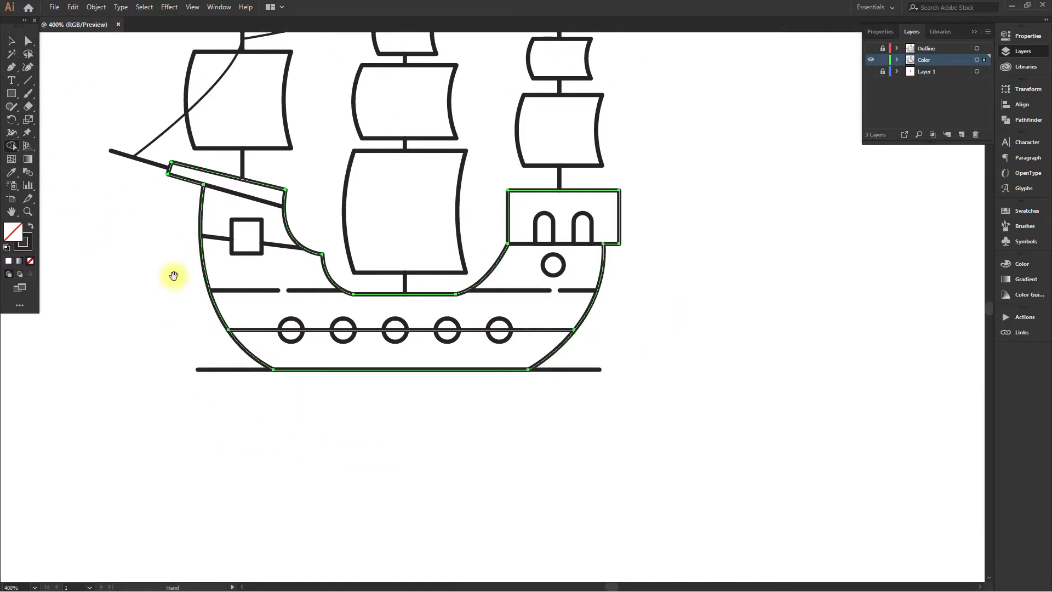
# - Draw a second closed shape around the lower hull, its straight upper edge running along the broken upper plank line
pyautogui.click(11, 67)
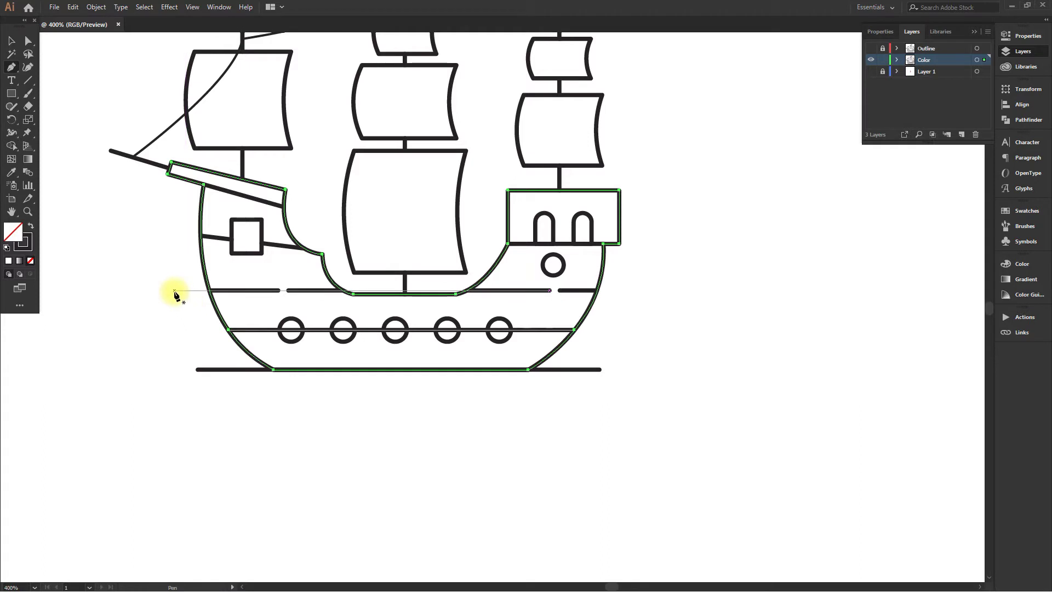
pyautogui.click(174, 290)
pyautogui.click(639, 290)
pyautogui.click(657, 409)
pyautogui.click(584, 455)
pyautogui.click(394, 454)
pyautogui.click(233, 433)
pyautogui.moveTo(156, 395); pyautogui.dragTo(149, 382)
pyautogui.click(125, 323)
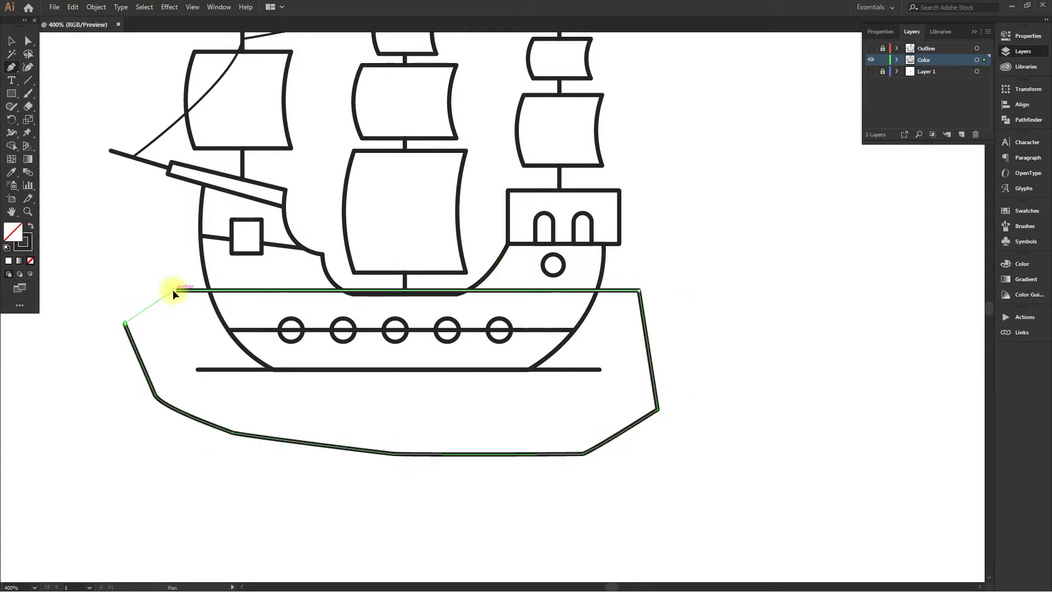
# - Add the hull to the selection and trim the second shape to the hull's outline with Shape Builder
pyautogui.click(11, 40)
pyautogui.keyDown('shift'); pyautogui.click(203, 210); pyautogui.keyUp('shift')
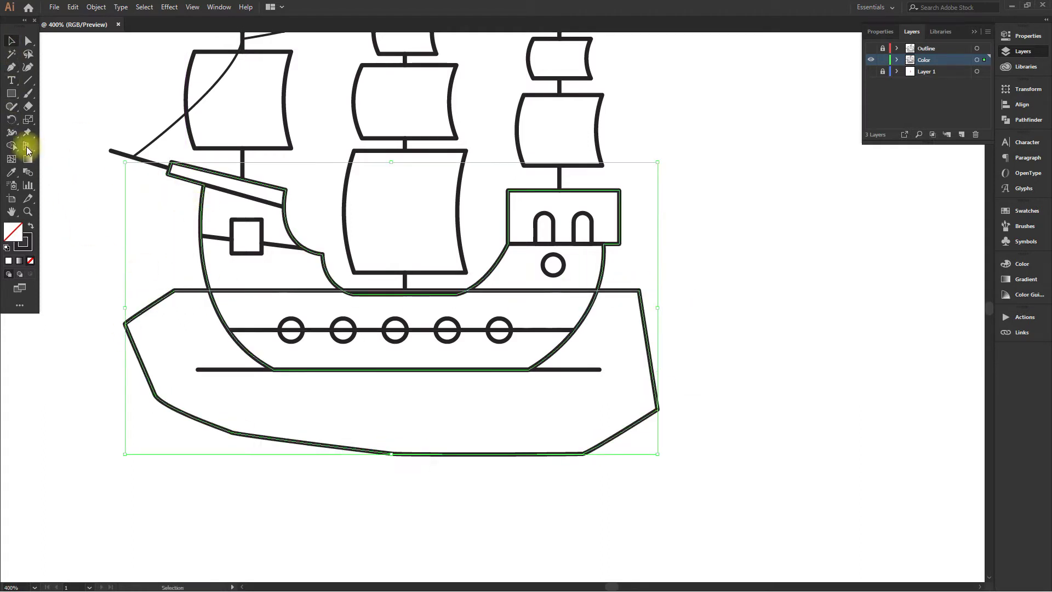
pyautogui.click(12, 147)
pyautogui.keyDown('alt'); pyautogui.click(180, 368); pyautogui.keyUp('alt')
pyautogui.moveTo(154, 251); pyautogui.dragTo(142, 265)
# - Start a third hull shape with its upper edge along the slanted bow plank line and straight past the base of the stern cabin
pyautogui.click(11, 41)
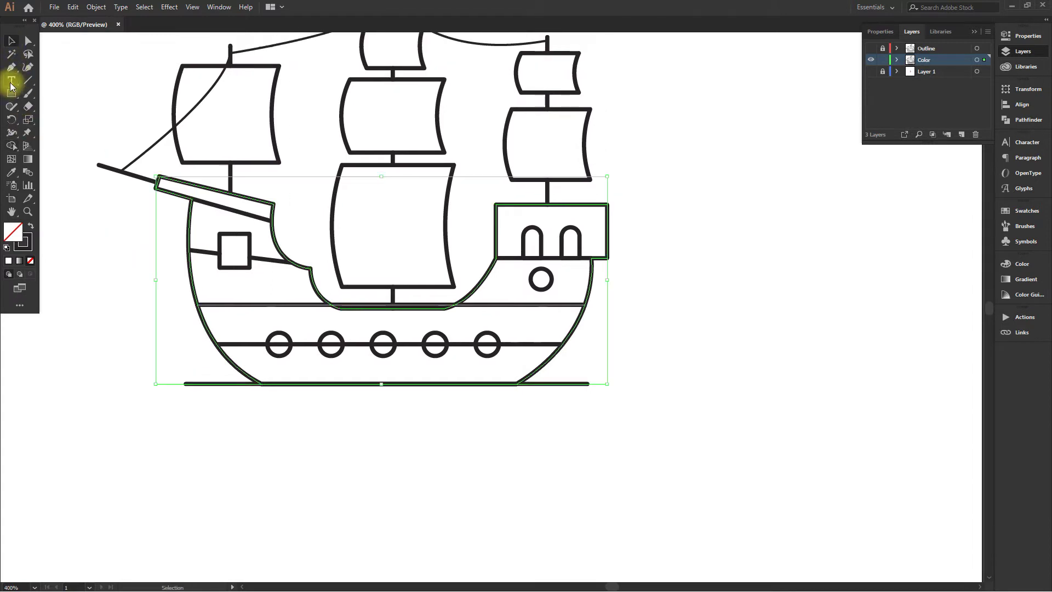
pyautogui.click(11, 66)
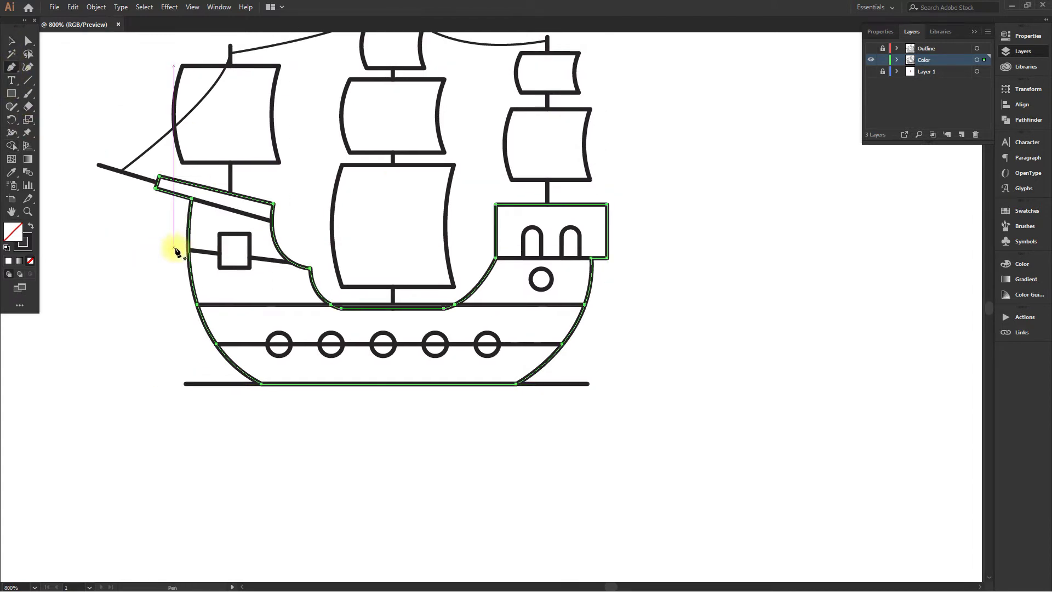
pyautogui.scroll(2, 174, 250)
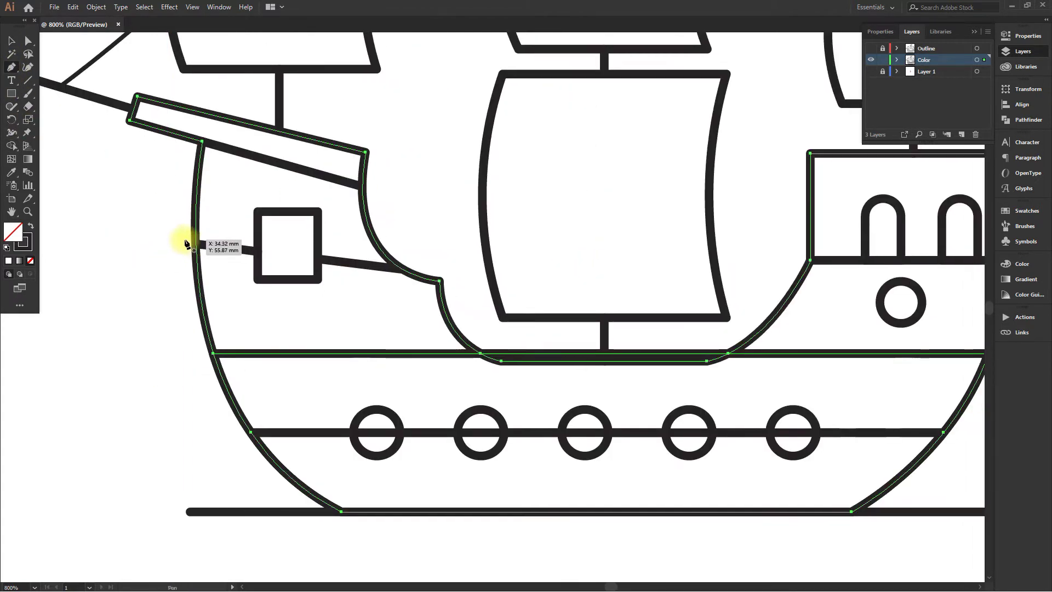
pyautogui.click(189, 242)
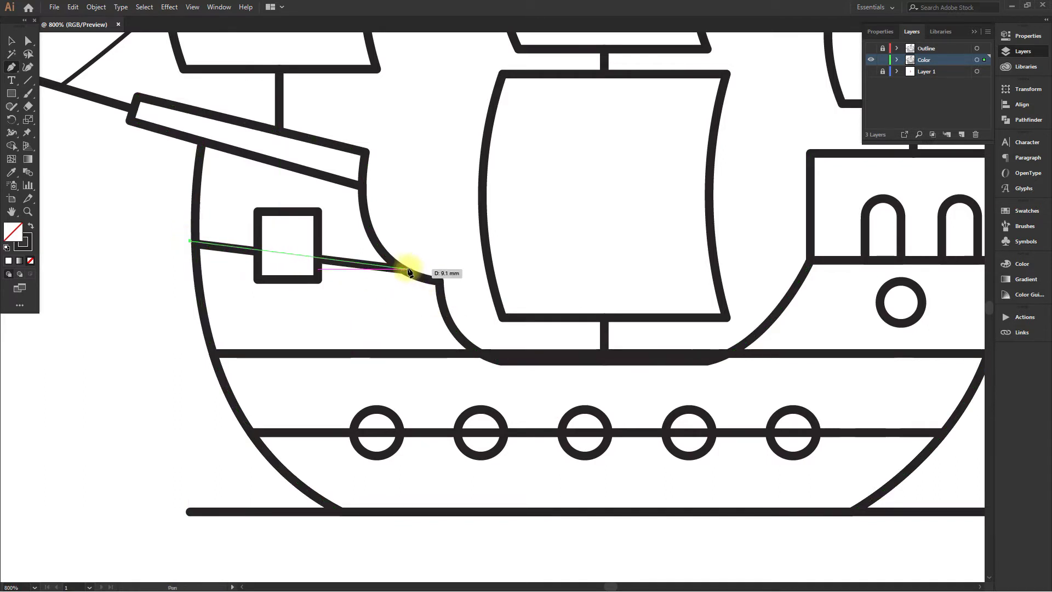
pyautogui.click(422, 273)
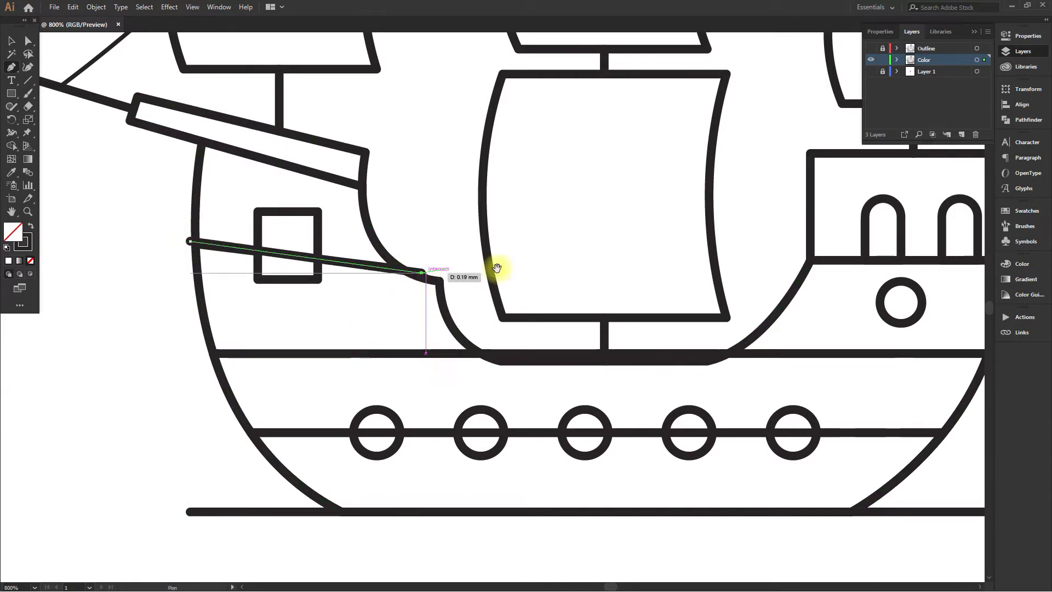
pyautogui.moveTo(496, 268); pyautogui.dragTo(138, 269)
pyautogui.click(441, 258)
pyautogui.moveTo(697, 268); pyautogui.dragTo(637, 268)
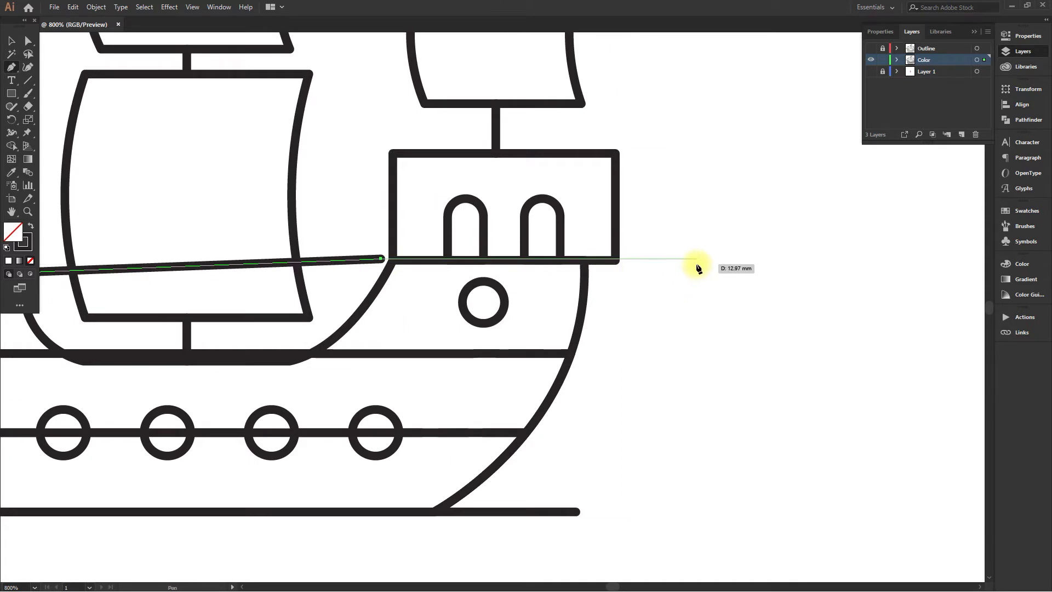
pyautogui.click(698, 261)
# - Continue the outline beyond the stern, beneath the hull and around the bow, and close the shape
pyautogui.moveTo(647, 352); pyautogui.dragTo(690, 334)
pyautogui.scroll(-2, 697, 352)
pyautogui.click(689, 449)
pyautogui.click(623, 467)
pyautogui.click(544, 468)
pyautogui.click(404, 462)
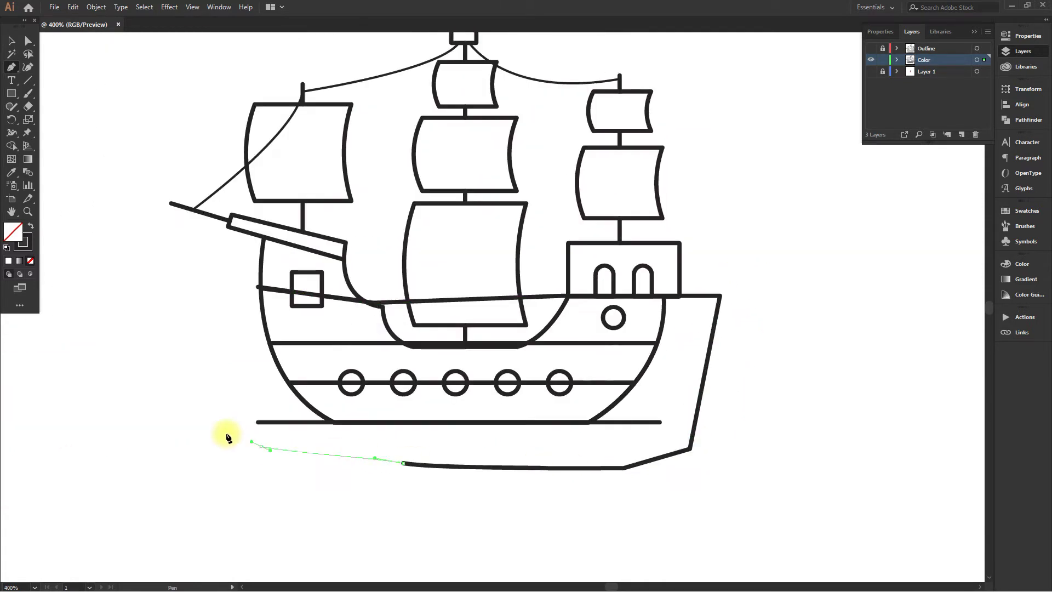
pyautogui.click(261, 446)
pyautogui.click(185, 423)
pyautogui.click(158, 318)
# - Add the hull to the selection and use Shape Builder to remove the third shape's parts outside the hull and above the deck
pyautogui.click(8, 42)
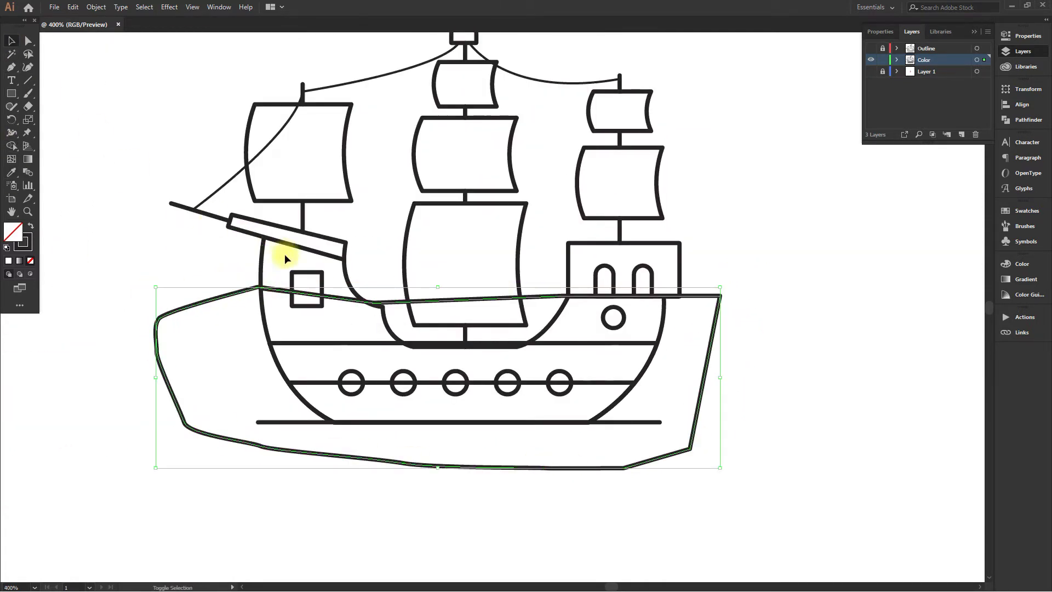
pyautogui.keyDown('shift'); pyautogui.click(262, 251); pyautogui.keyUp('shift')
pyautogui.click(8, 146)
pyautogui.keyDown('alt'); pyautogui.click(180, 351); pyautogui.keyUp('alt')
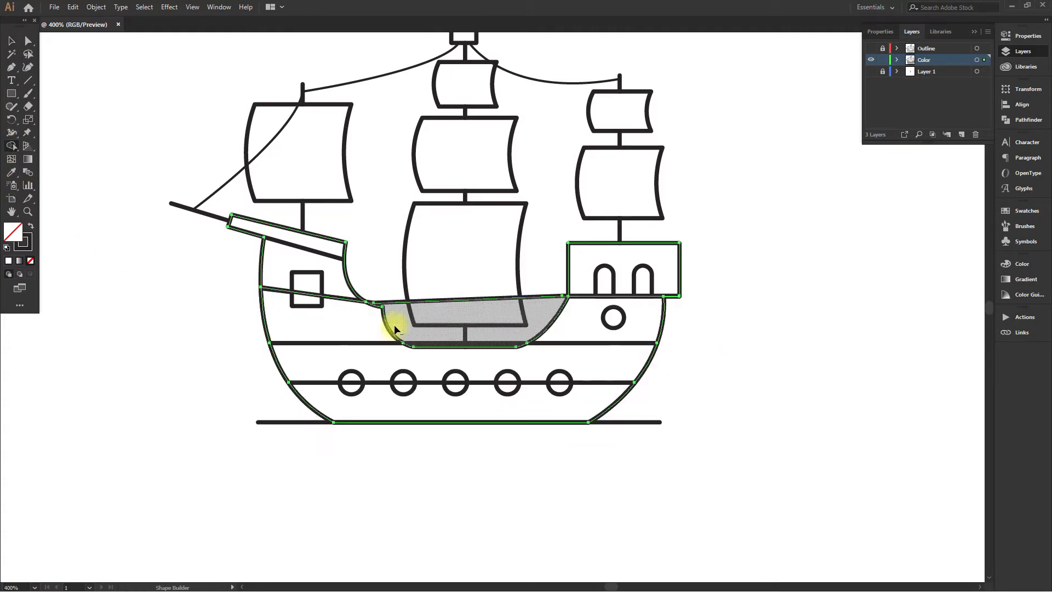
pyautogui.keyDown('alt'); pyautogui.click(394, 325); pyautogui.keyUp('alt')
pyautogui.keyDown('alt'); pyautogui.click(423, 345); pyautogui.keyUp('alt')
pyautogui.click(10, 41)
pyautogui.click(110, 246)
# - Draw a closed four-sided shape over the bow between the slanted rail and the plank line, overlapping both hull sides
pyautogui.scroll(1, 281, 331)
pyautogui.moveTo(287, 221); pyautogui.dragTo(268, 254)
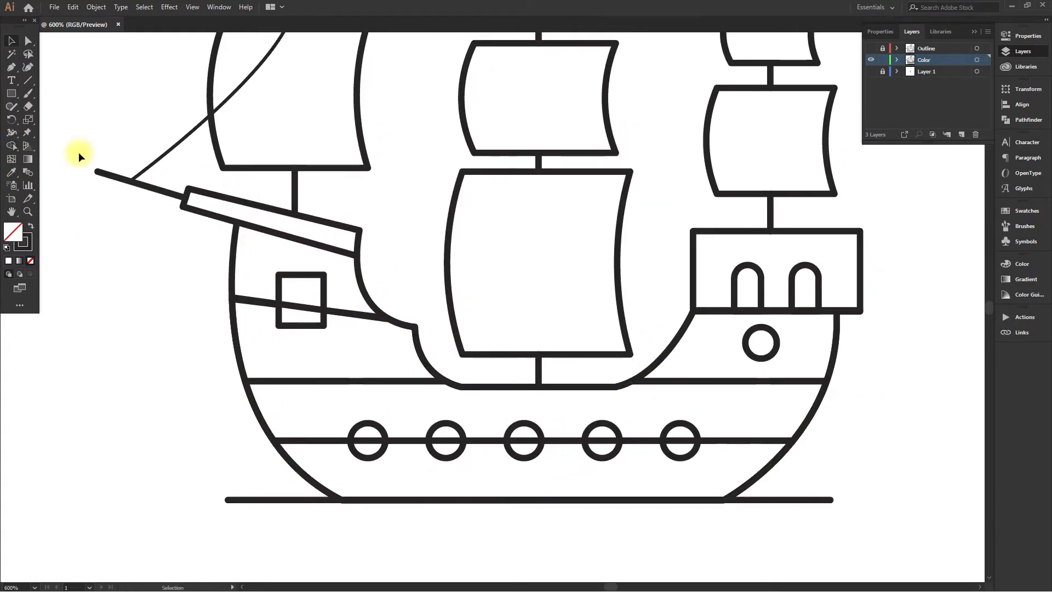
pyautogui.click(11, 69)
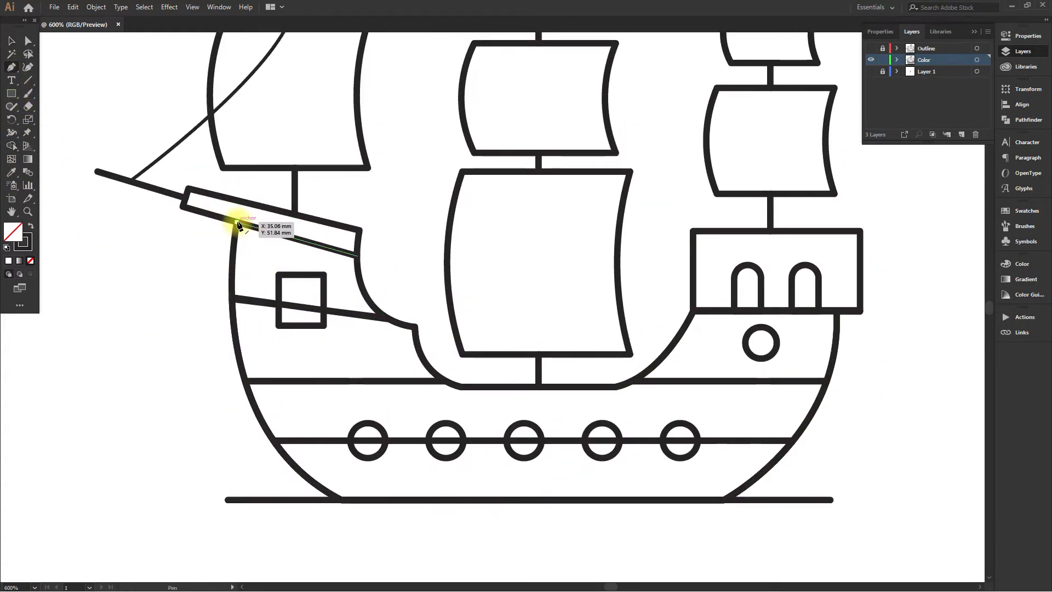
pyautogui.scroll(2, 239, 225)
pyautogui.click(231, 213)
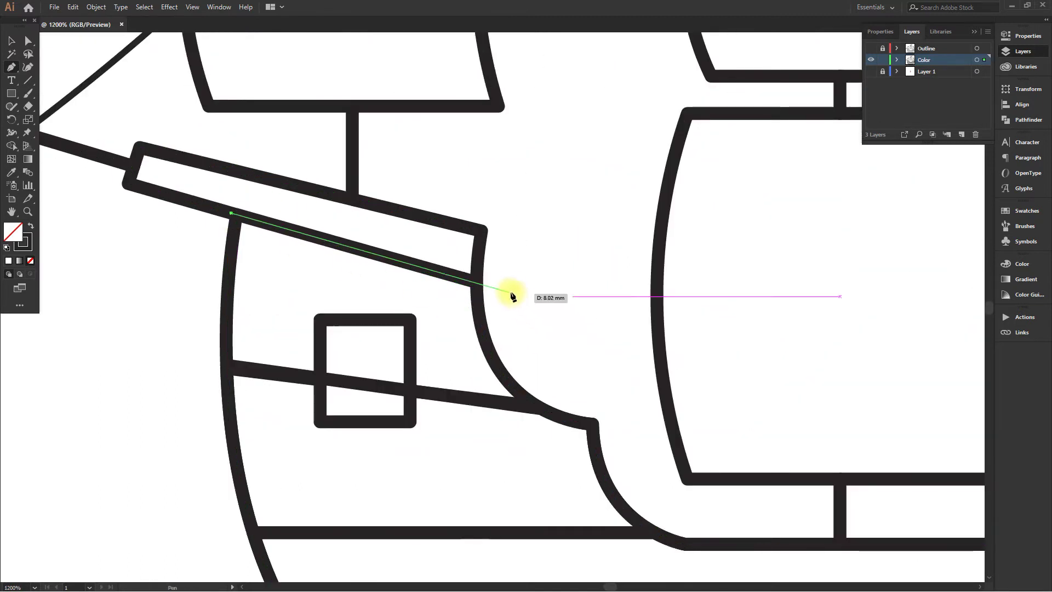
pyautogui.click(509, 292)
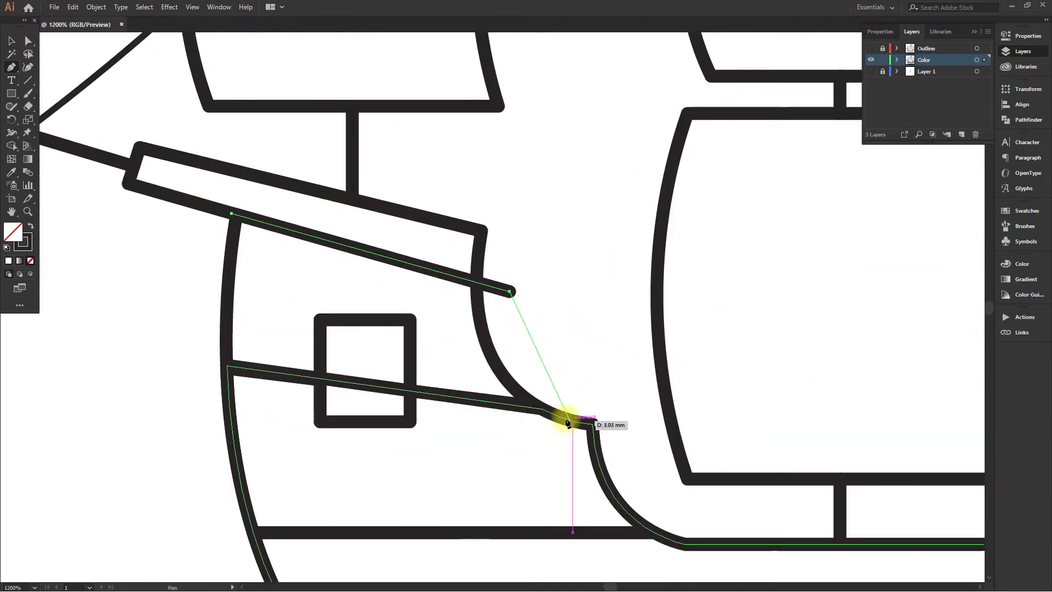
pyautogui.click(532, 405)
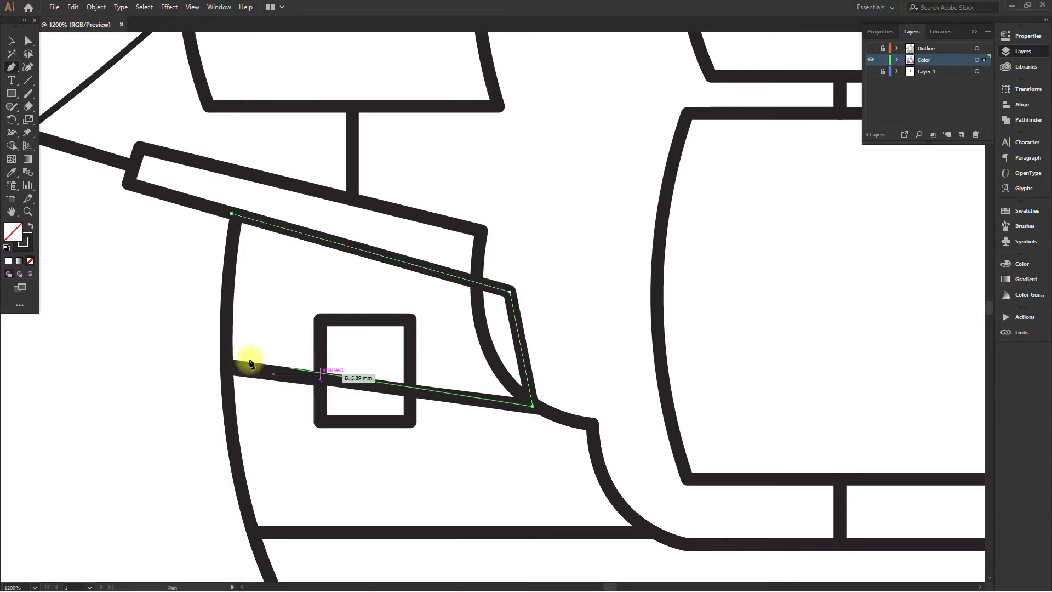
pyautogui.press('space')
pyautogui.moveTo(183, 360); pyautogui.dragTo(219, 390)
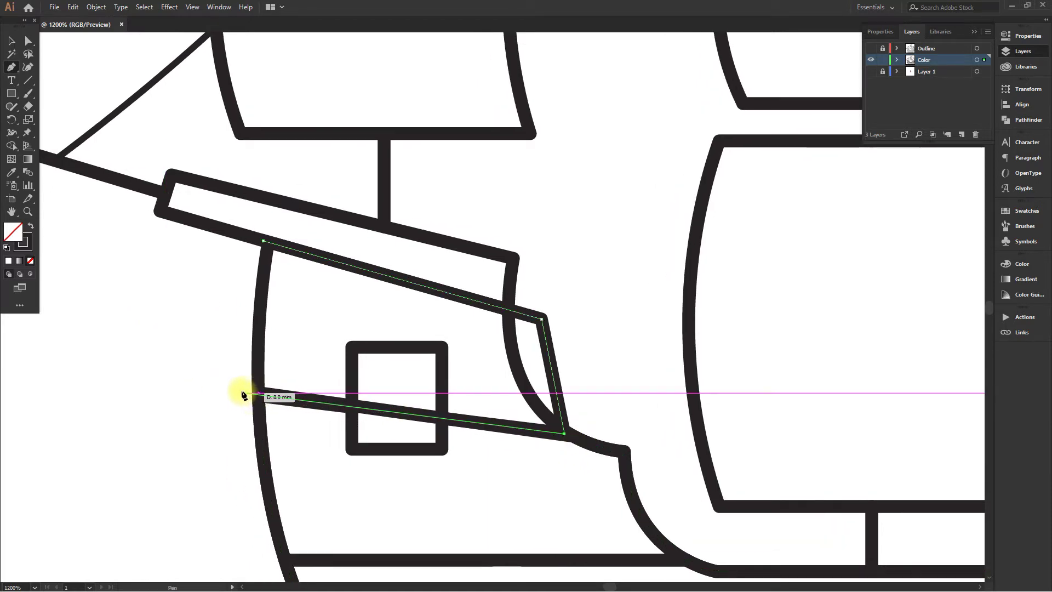
pyautogui.click(242, 392)
pyautogui.click(217, 252)
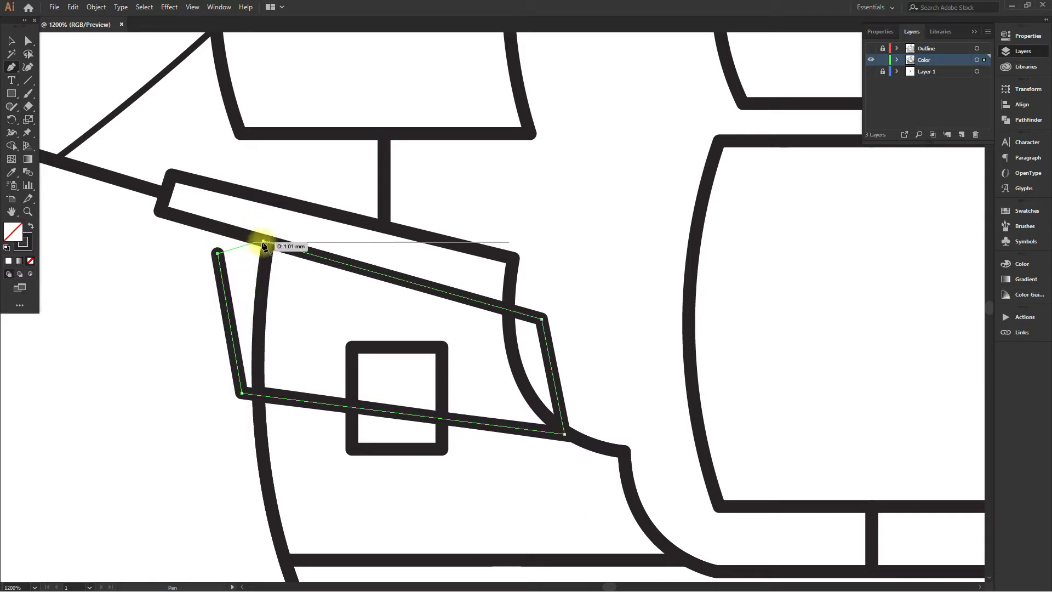
pyautogui.click(263, 240)
# - Add the hull shapes to the selection and trim the bow shape to the hull's outline with Shape Builder
pyautogui.keyDown('shift'); pyautogui.click(263, 435); pyautogui.keyUp('shift')
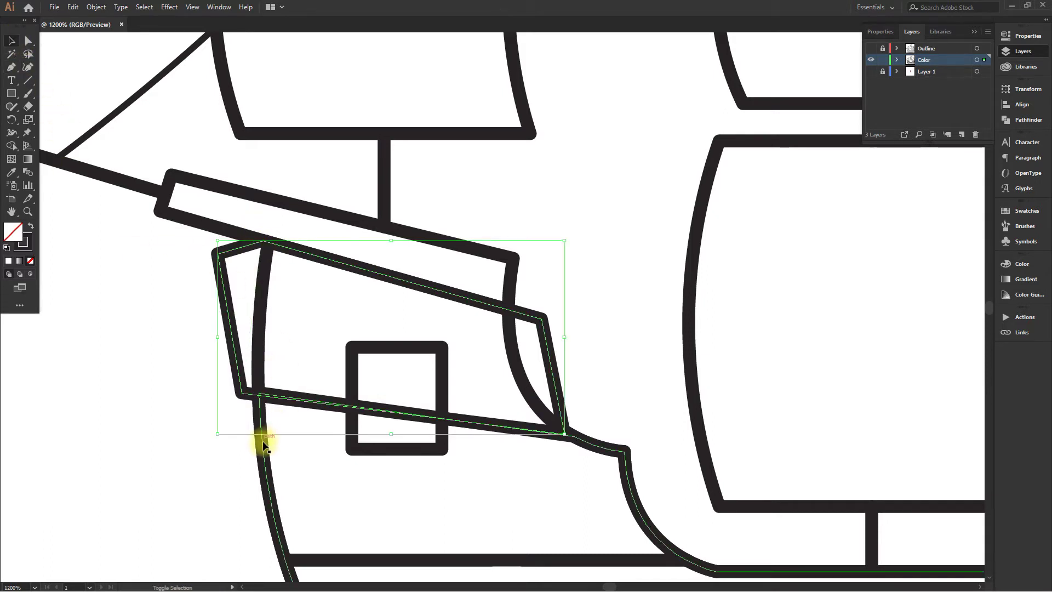
pyautogui.scroll(-2, 292, 301)
pyautogui.keyDown('shift'); pyautogui.click(404, 297); pyautogui.keyUp('shift')
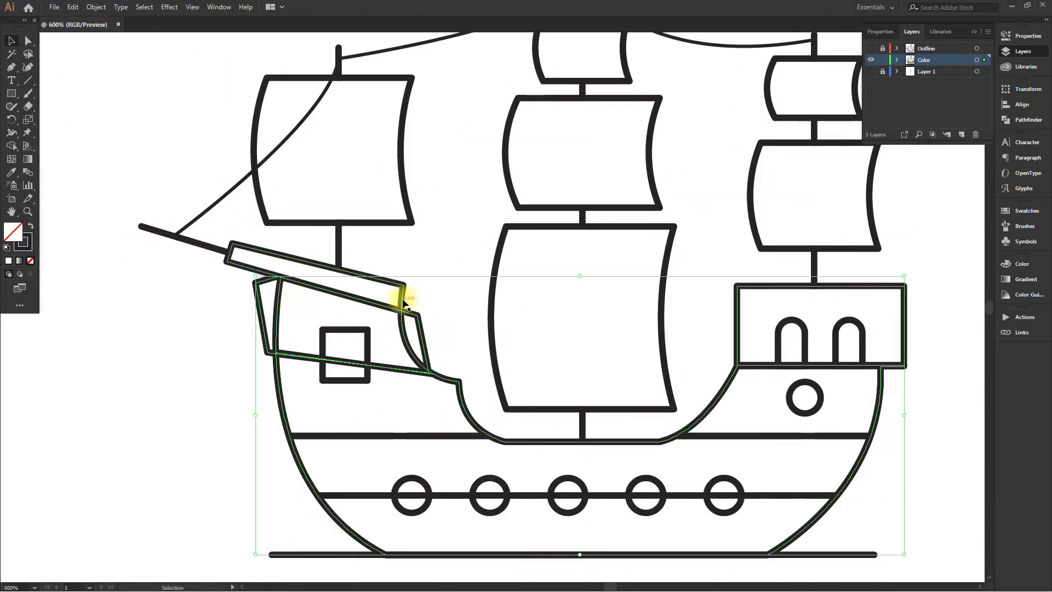
pyautogui.hotkey('shift', 'm')
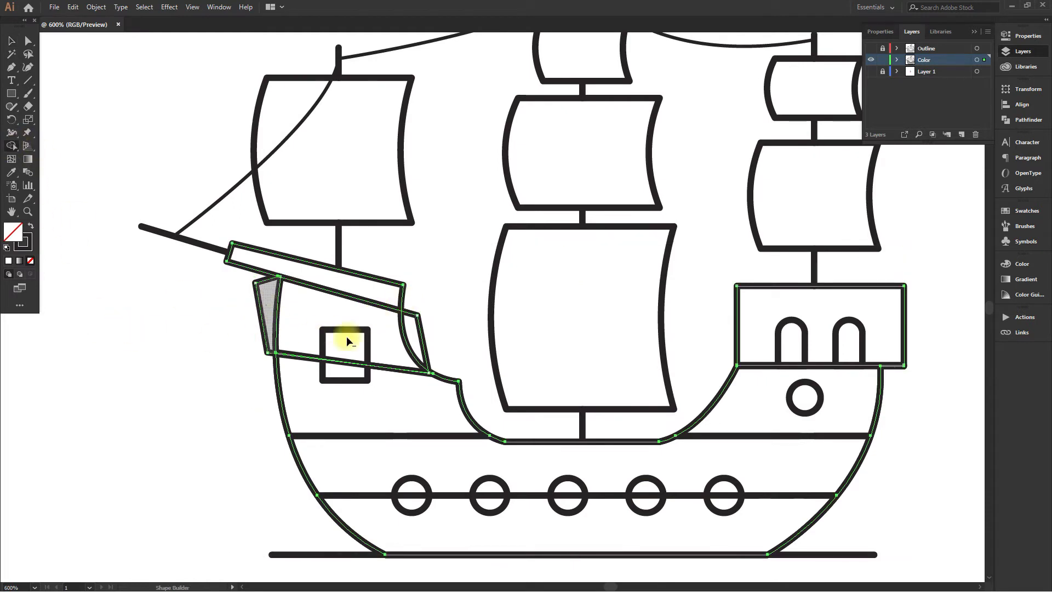
pyautogui.click(11, 43)
pyautogui.click(159, 329)
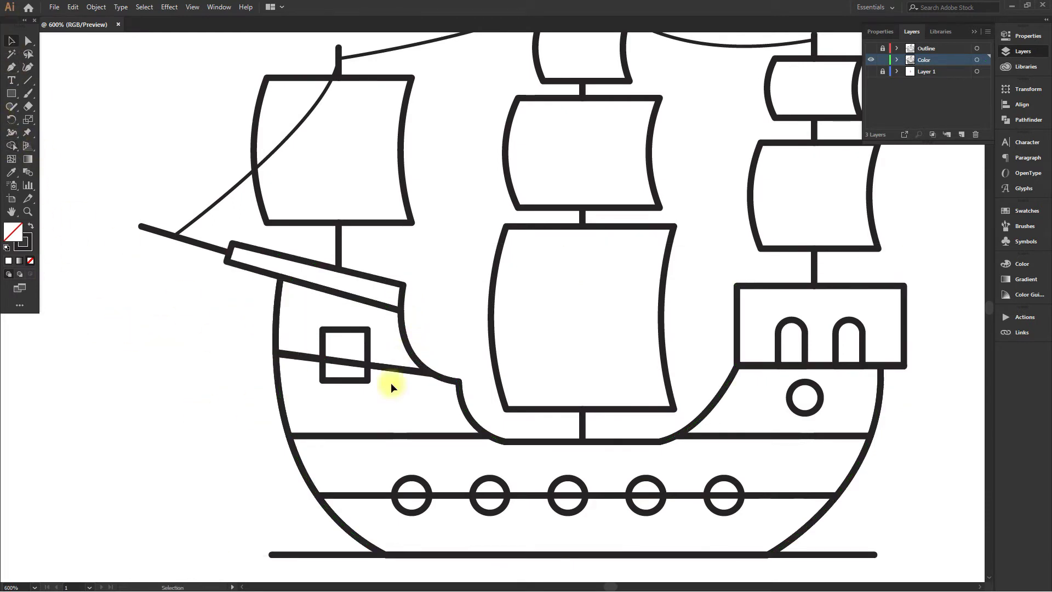
# - Select all the artwork and turn the two arched stern cabin windows into closed shapes with Shape Builder
pyautogui.moveTo(448, 372); pyautogui.dragTo(421, 359)
pyautogui.hotkey('ctrl', 'a')
pyautogui.moveTo(332, 365); pyautogui.dragTo(305, 350)
pyautogui.click(11, 145)
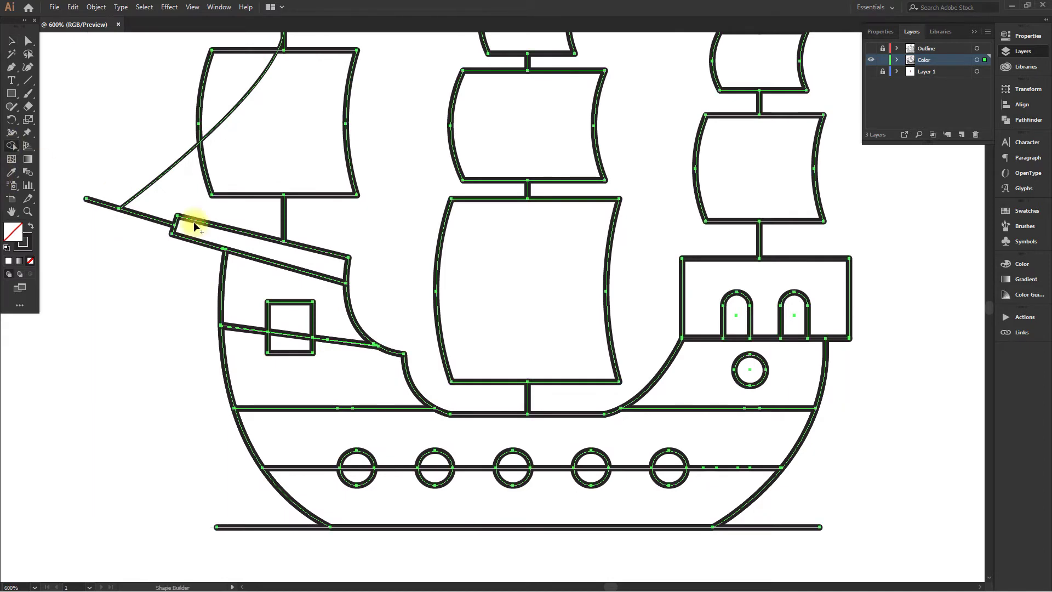
pyautogui.click(735, 315)
pyautogui.click(791, 315)
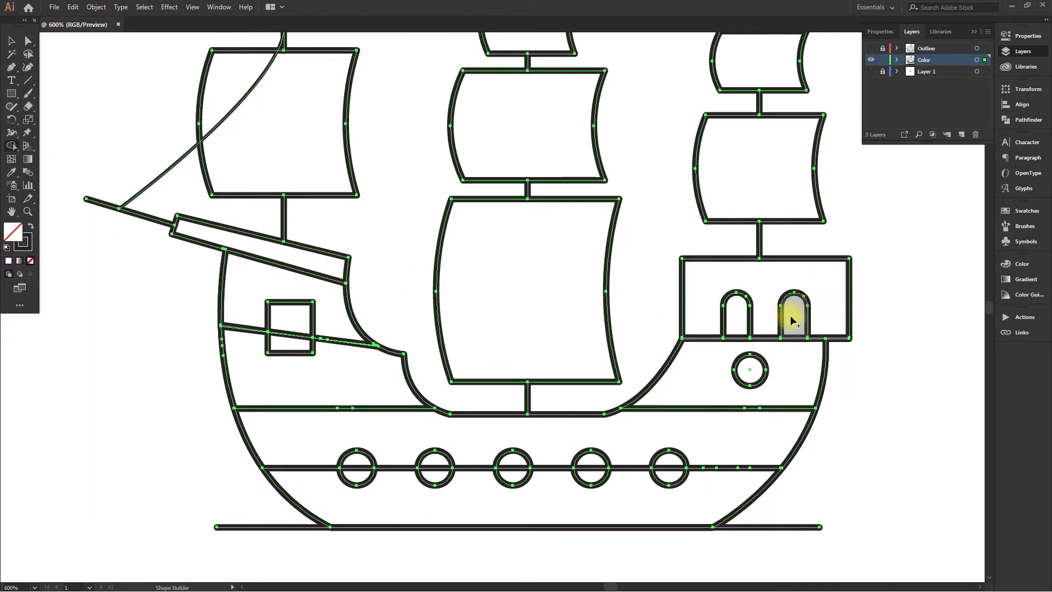
pyautogui.click(12, 44)
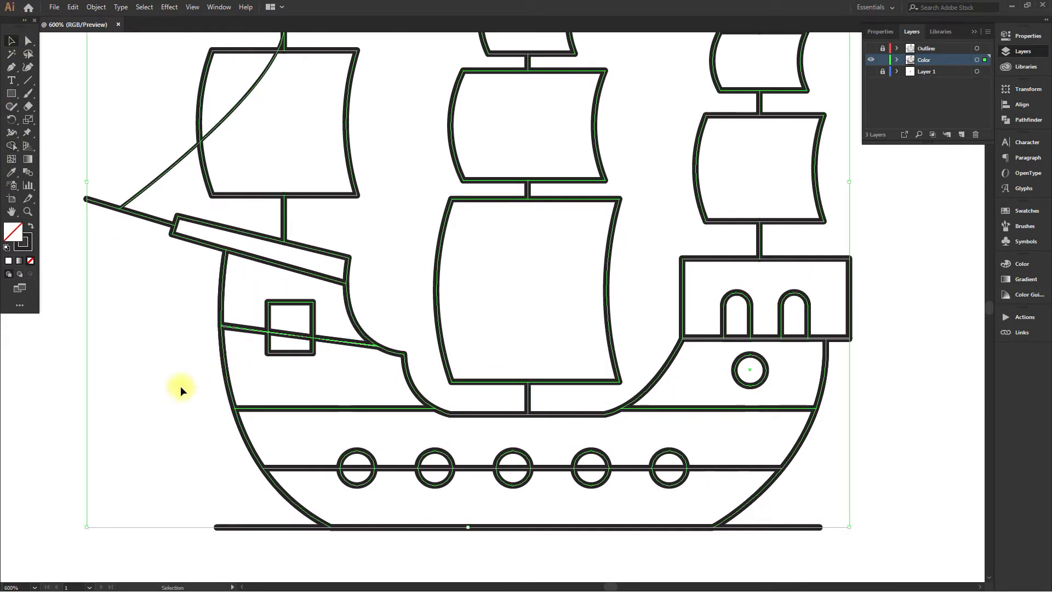
pyautogui.click(289, 327)
# - Fill the lowest hull shape with red ff1010 and no stroke, and send it to the back
pyautogui.hotkey('ctrl', '-')
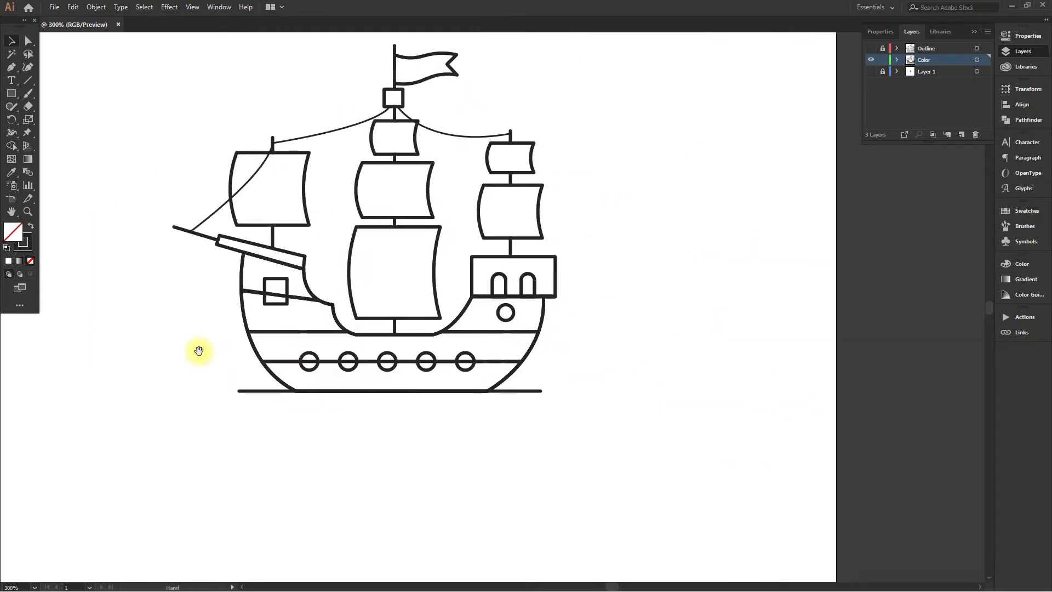
pyautogui.doubleClick(15, 238)
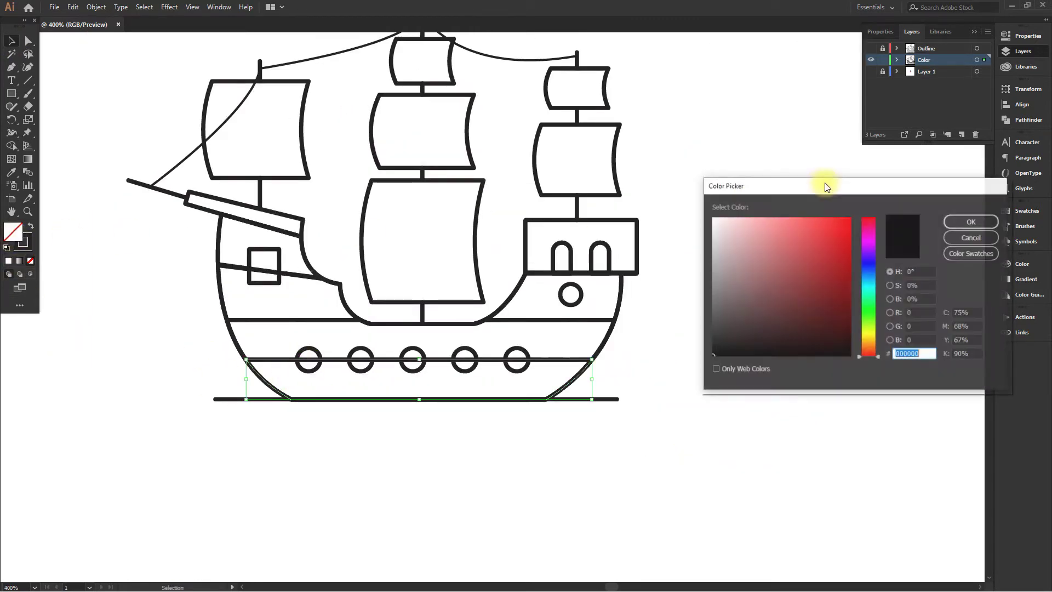
pyautogui.click(842, 217)
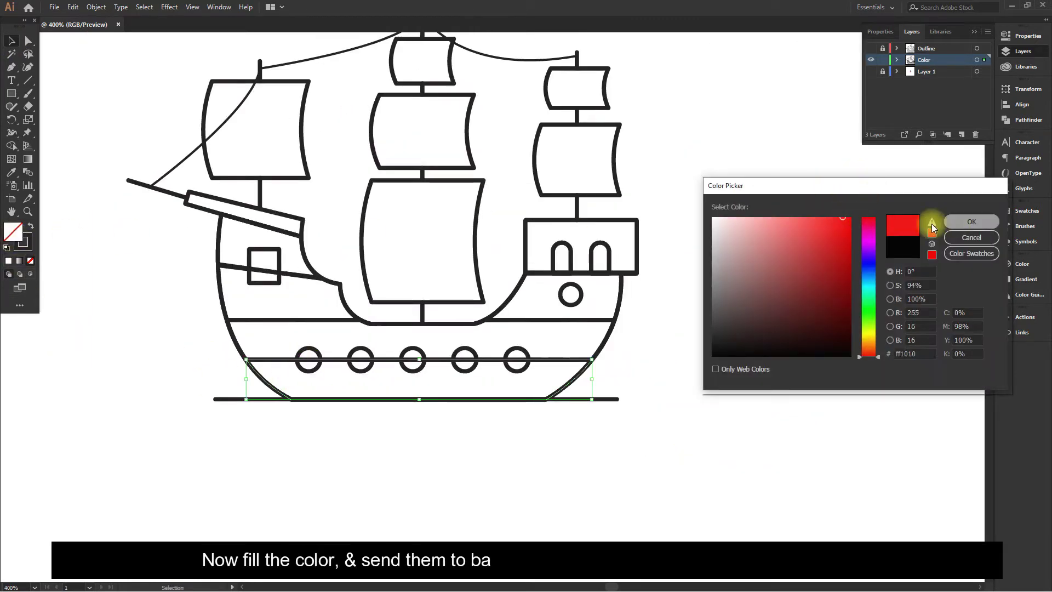
pyautogui.click(971, 221)
pyautogui.click(11, 230)
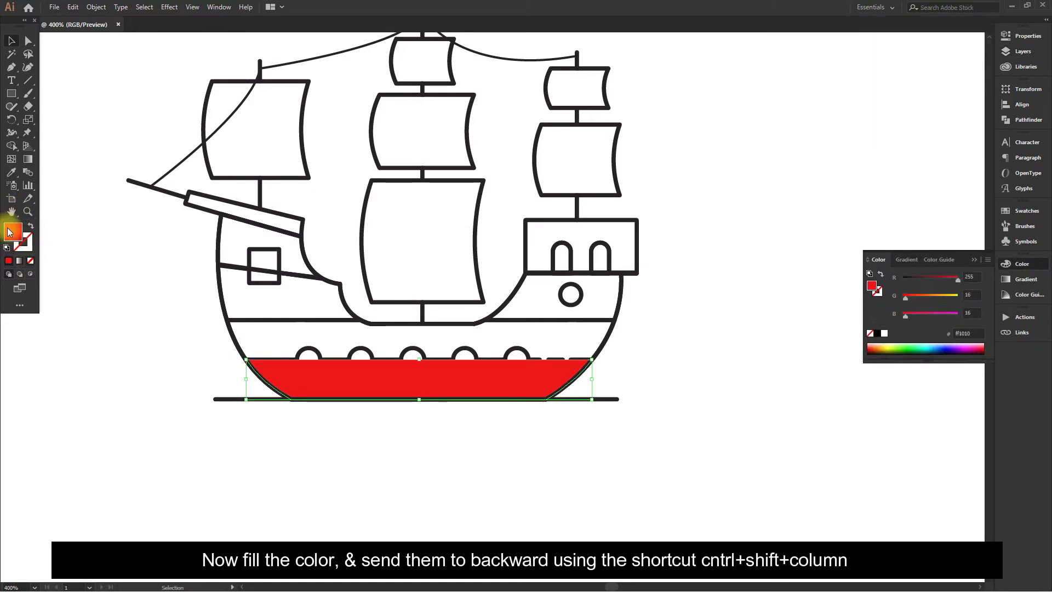
pyautogui.hotkey('ctrl', 'shift', '[')
# - Copy the red fill to the hull shape above, lighten it to ff3333 and send that shape to the back
pyautogui.click(257, 327)
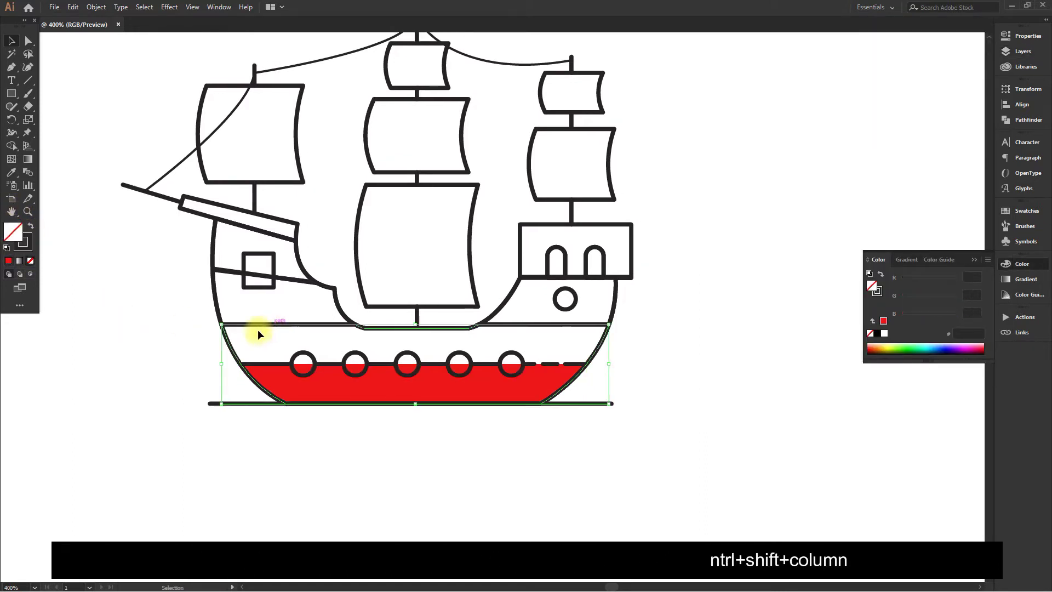
pyautogui.click(12, 175)
pyautogui.click(268, 383)
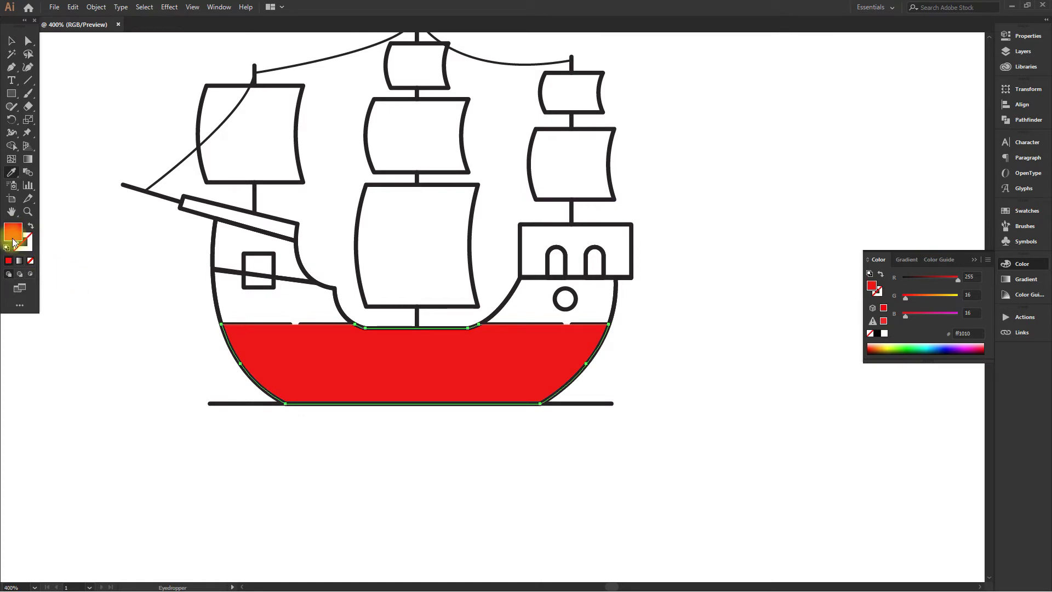
pyautogui.doubleClick(12, 233)
pyautogui.moveTo(840, 220); pyautogui.dragTo(831, 215)
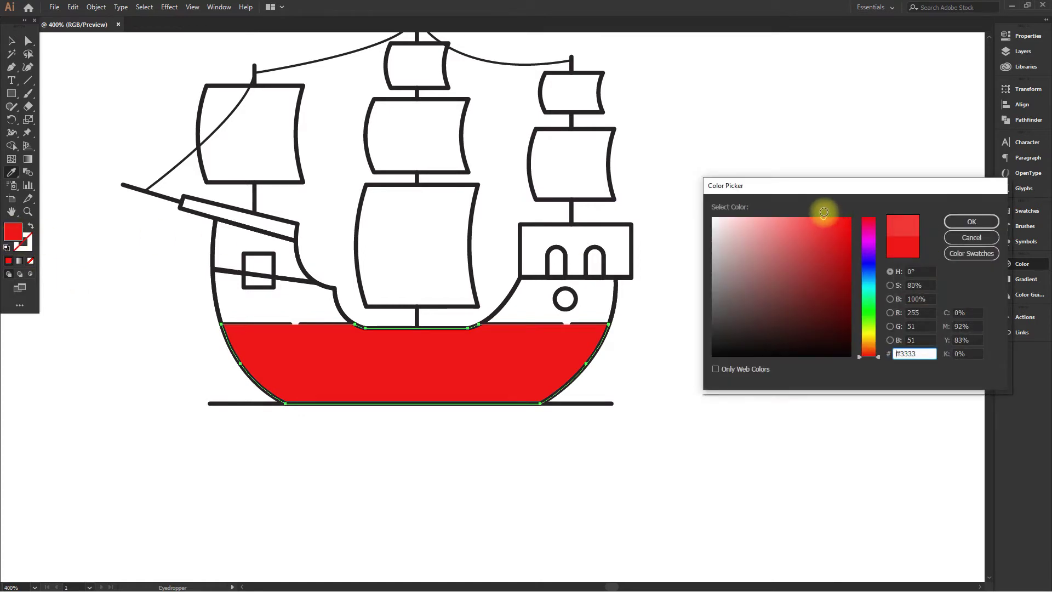
pyautogui.click(958, 224)
pyautogui.hotkey('ctrl', 'shift', '[')
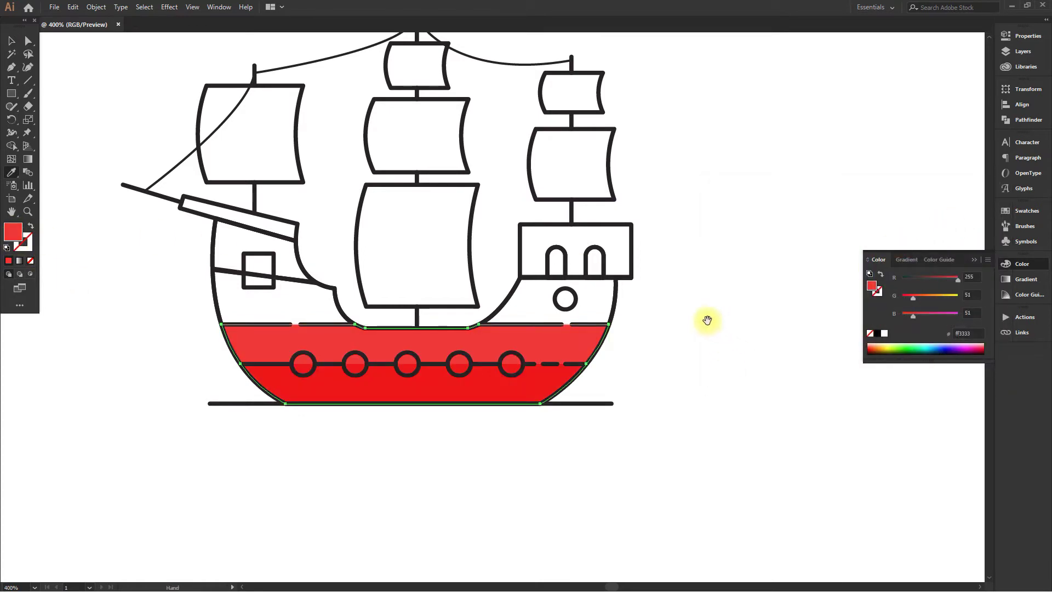
# - Copy the red fill to the upper hull shape, lighten it to ff4d4d and send that shape to the back
pyautogui.moveTo(557, 345); pyautogui.dragTo(582, 369)
pyautogui.scroll(1, 276, 356)
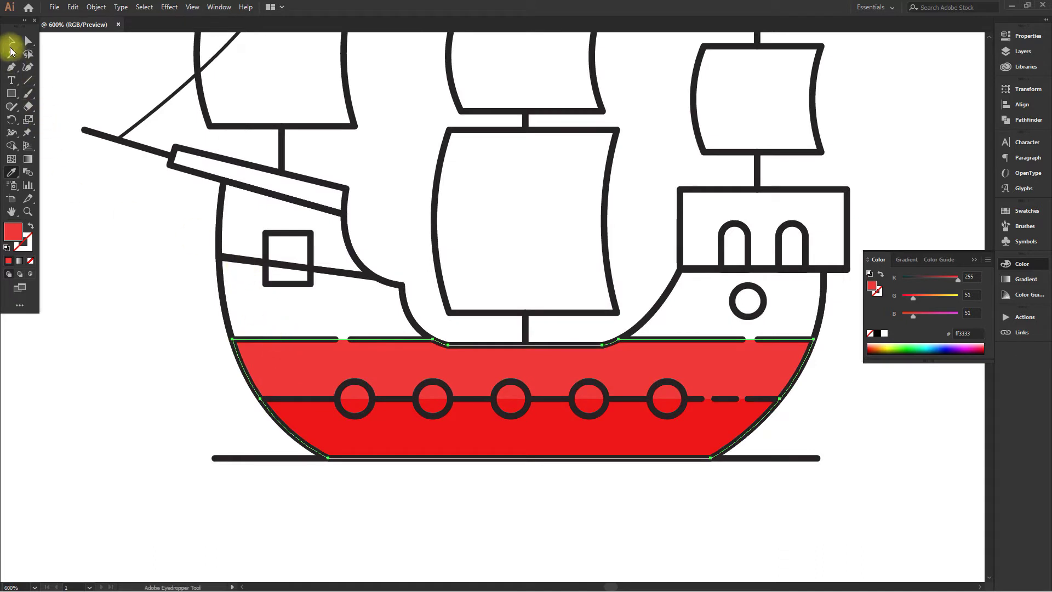
pyautogui.click(11, 49)
pyautogui.click(204, 279)
pyautogui.click(233, 263)
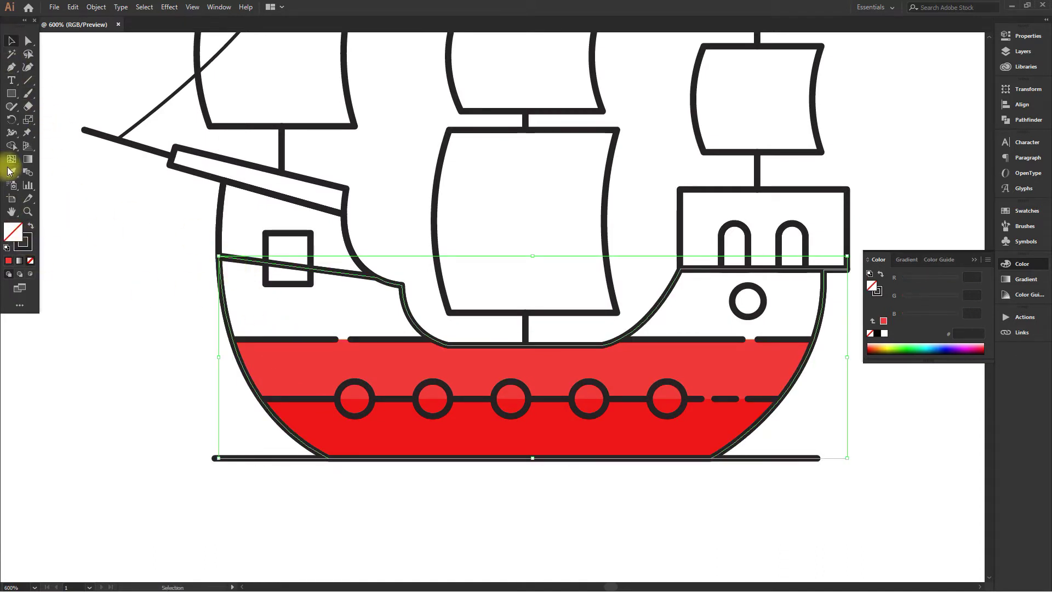
pyautogui.click(11, 172)
pyautogui.click(328, 435)
pyautogui.doubleClick(12, 230)
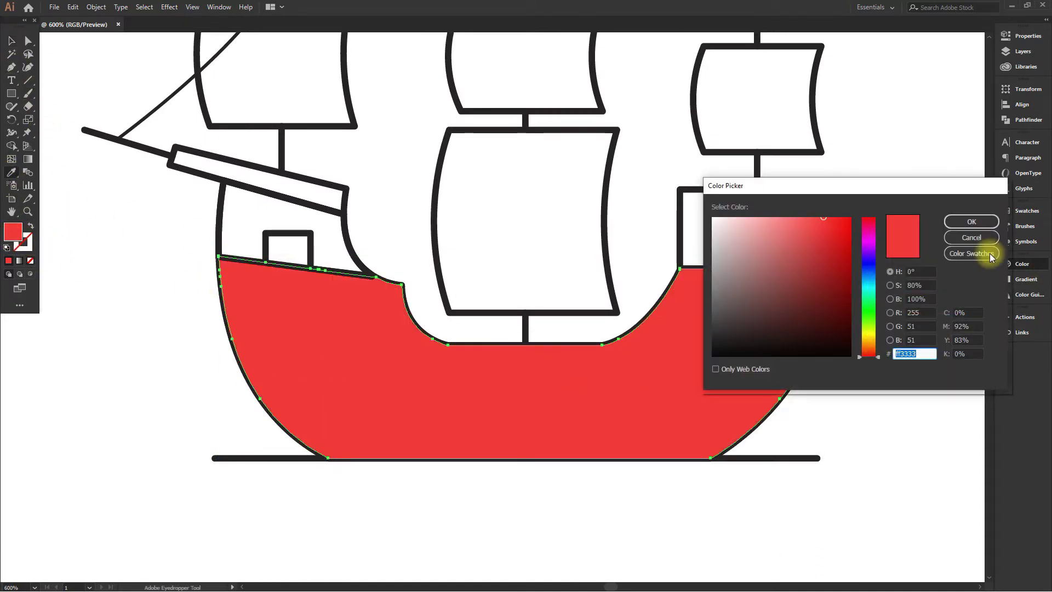
pyautogui.moveTo(817, 216); pyautogui.dragTo(809, 212)
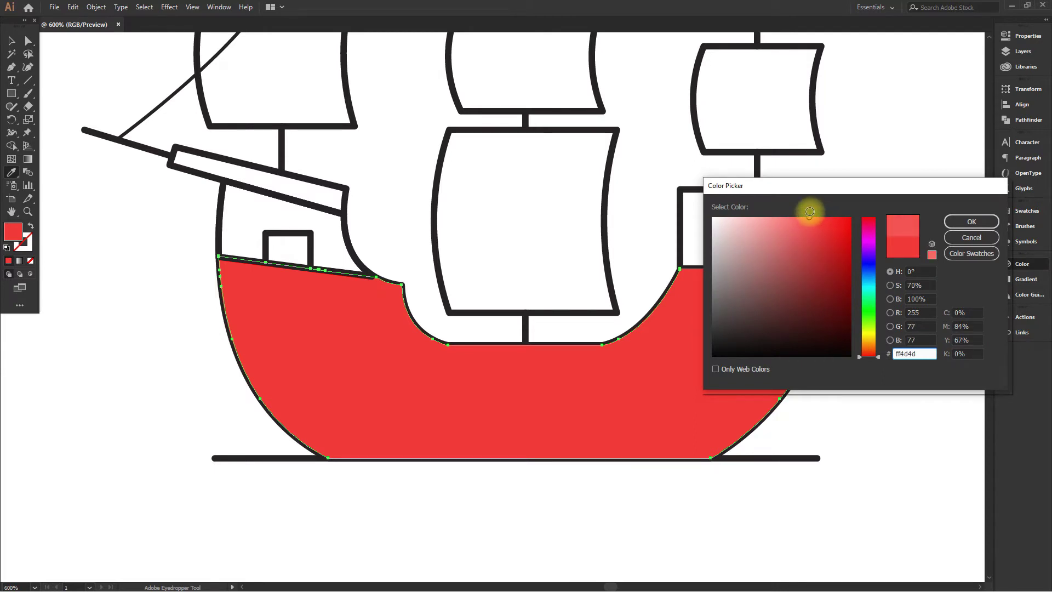
pyautogui.click(958, 222)
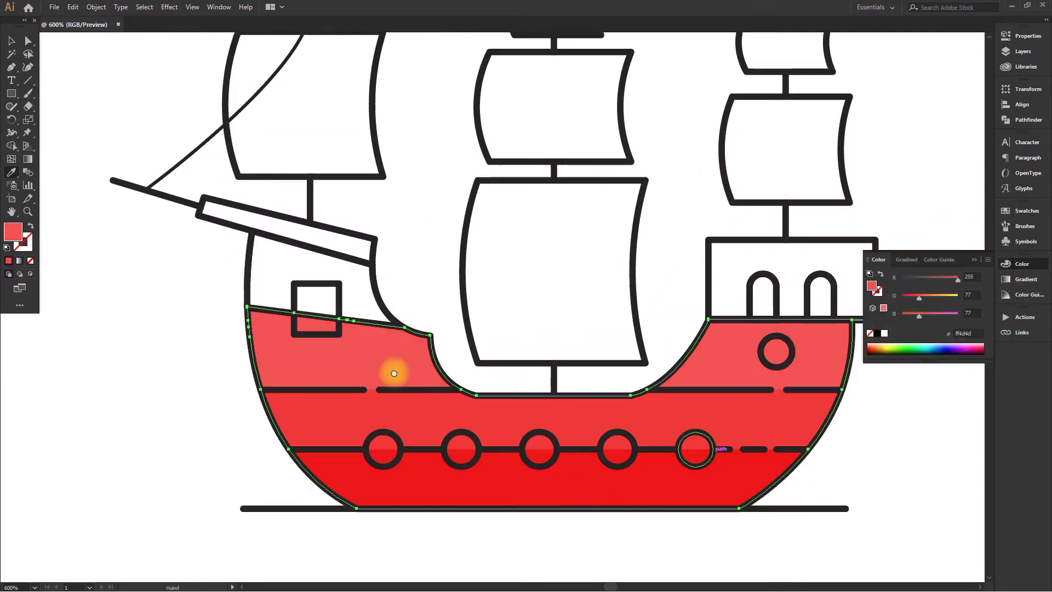
# - Copy the upper hull's fill to the raised bow shape, lighten it to ff6464 and send that shape to the back
pyautogui.click(12, 41)
pyautogui.click(248, 264)
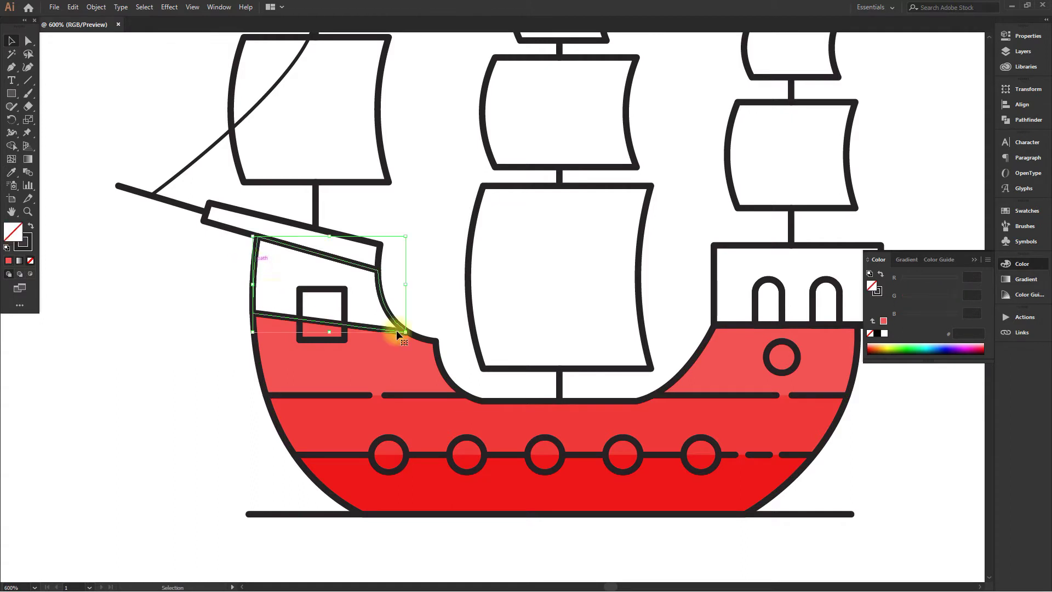
pyautogui.scroll(-1, 411, 340)
pyautogui.click(11, 172)
pyautogui.click(258, 329)
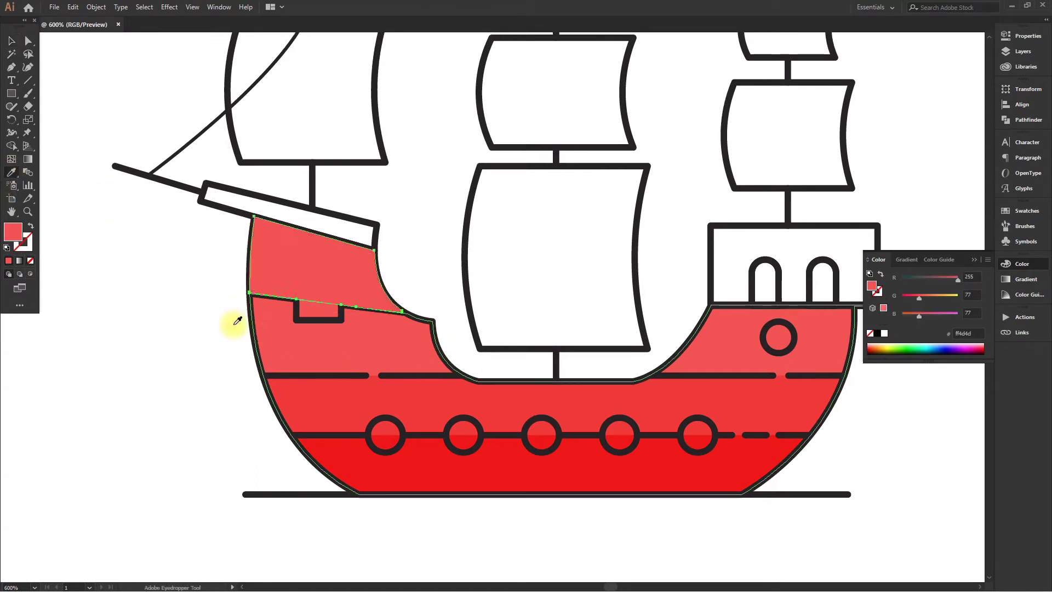
pyautogui.doubleClick(13, 230)
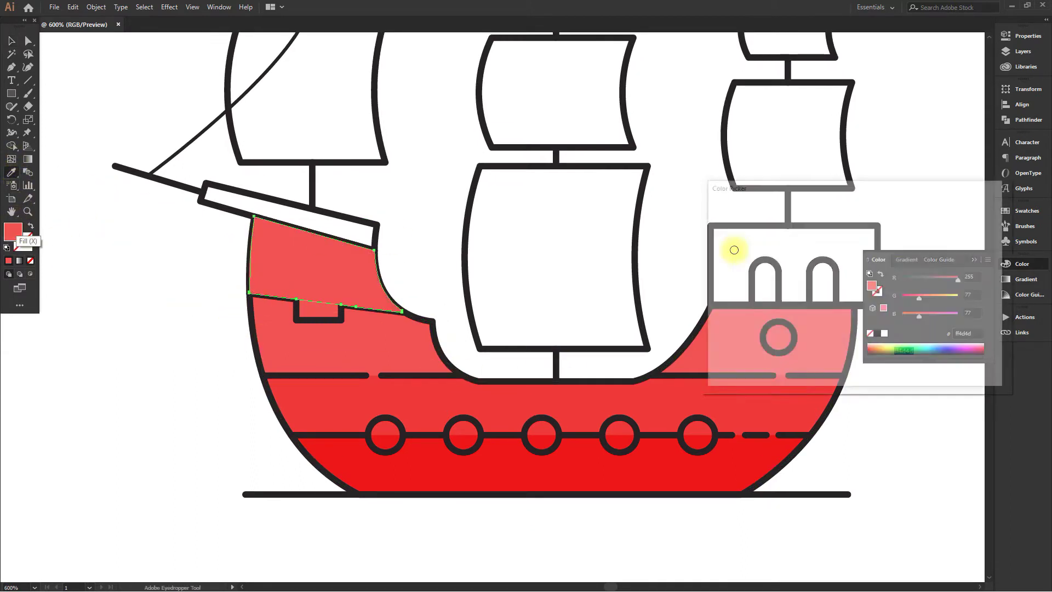
pyautogui.click(800, 216)
pyautogui.click(986, 222)
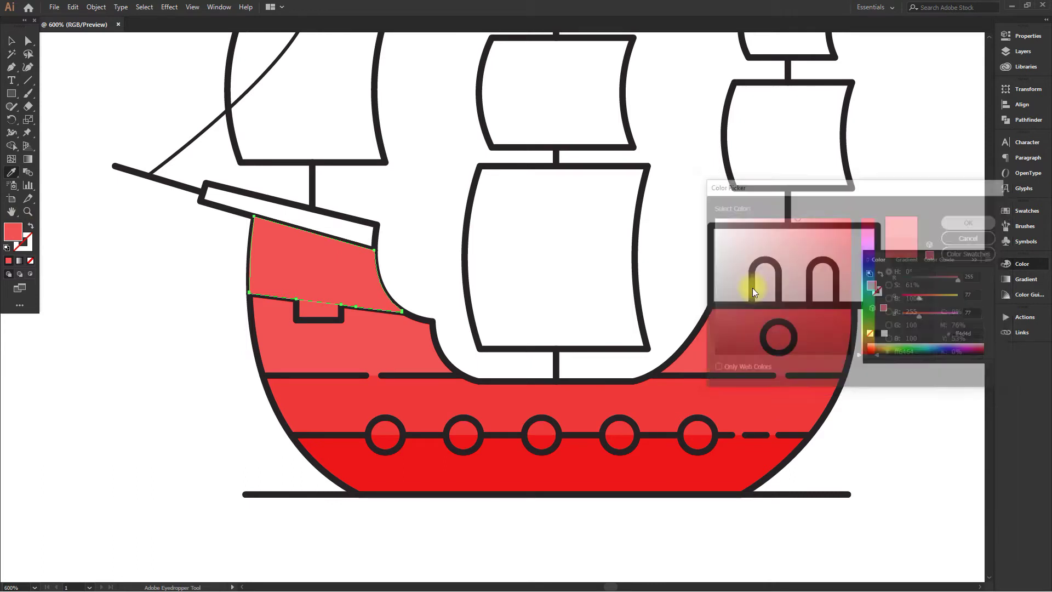
pyautogui.click(11, 41)
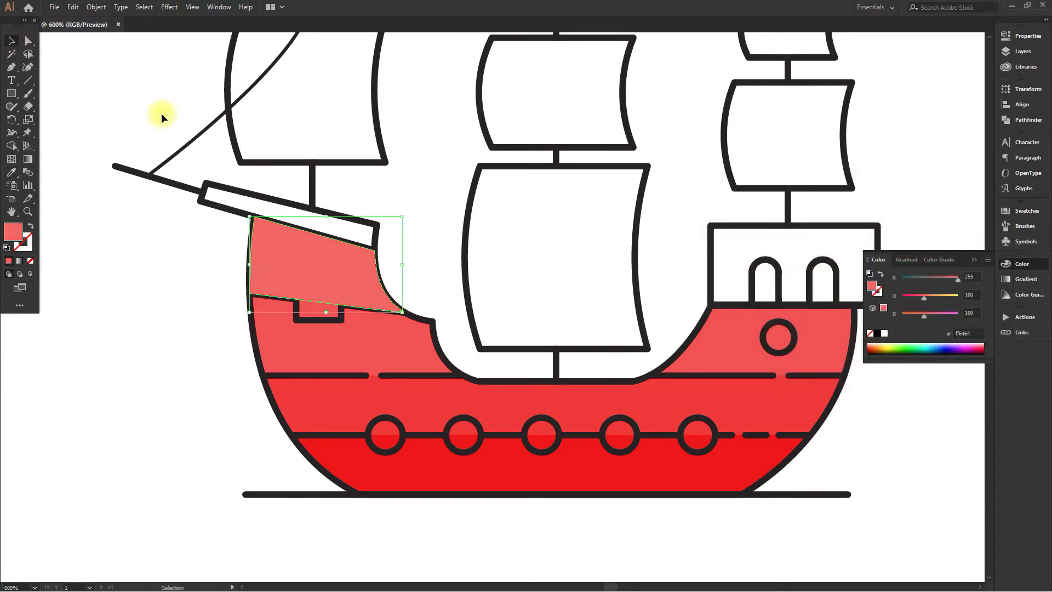
pyautogui.click(146, 316)
# - Select the five hull portholes and the round stern porthole together and fill them with white
pyautogui.moveTo(259, 404); pyautogui.dragTo(190, 359)
pyautogui.click(320, 372)
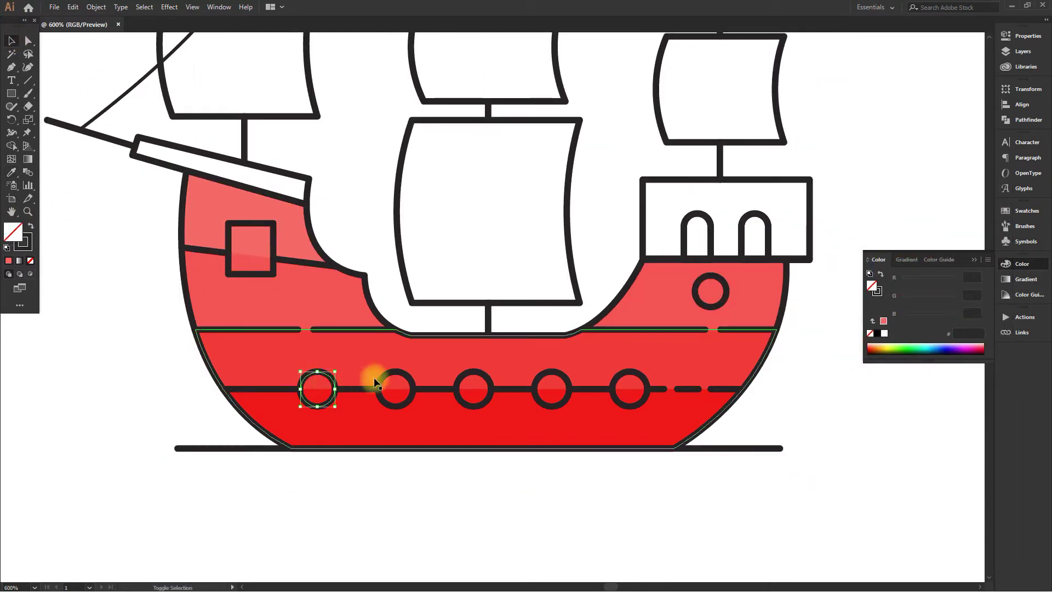
pyautogui.keyDown('shift'); pyautogui.click(377, 384); pyautogui.keyUp('shift')
pyautogui.keyDown('shift'); pyautogui.click(473, 371); pyautogui.keyUp('shift')
pyautogui.keyDown('shift'); pyautogui.click(547, 375); pyautogui.keyUp('shift')
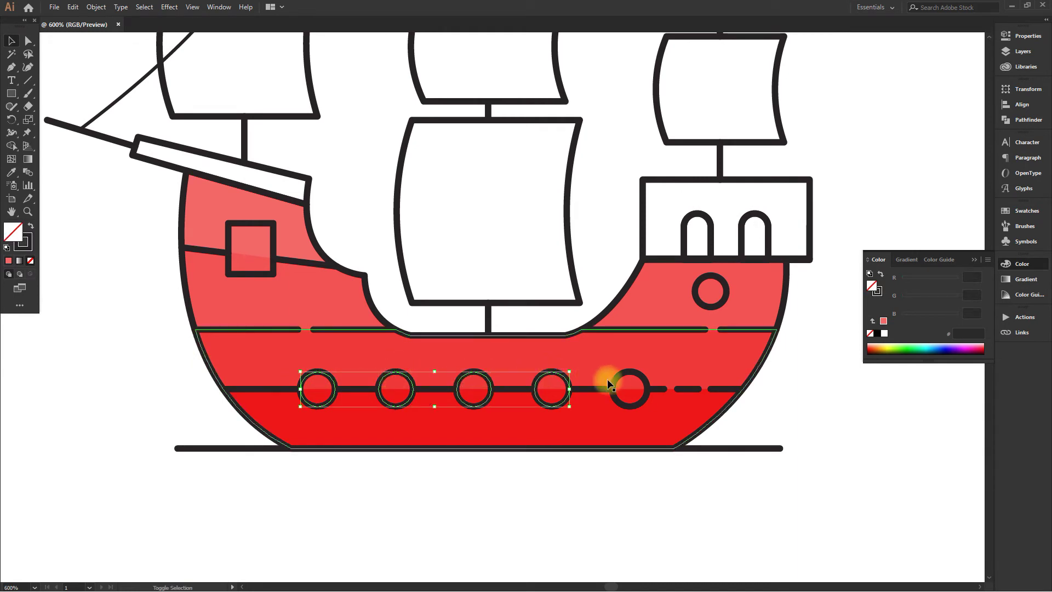
pyautogui.keyDown('shift'); pyautogui.click(626, 376); pyautogui.keyUp('shift')
pyautogui.keyDown('shift'); pyautogui.click(712, 292); pyautogui.keyUp('shift')
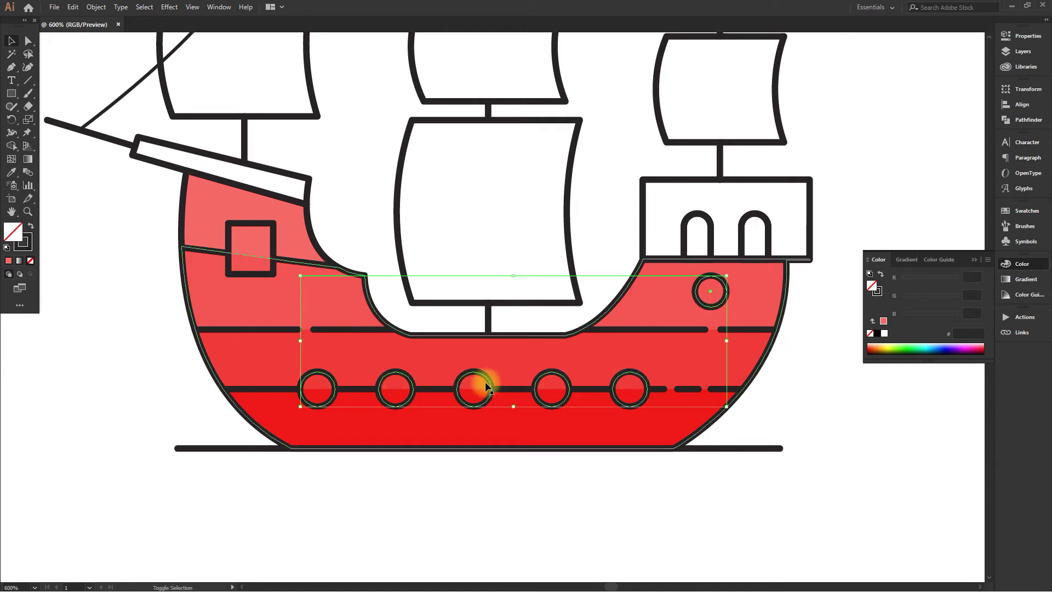
pyautogui.doubleClick(15, 236)
pyautogui.click(971, 222)
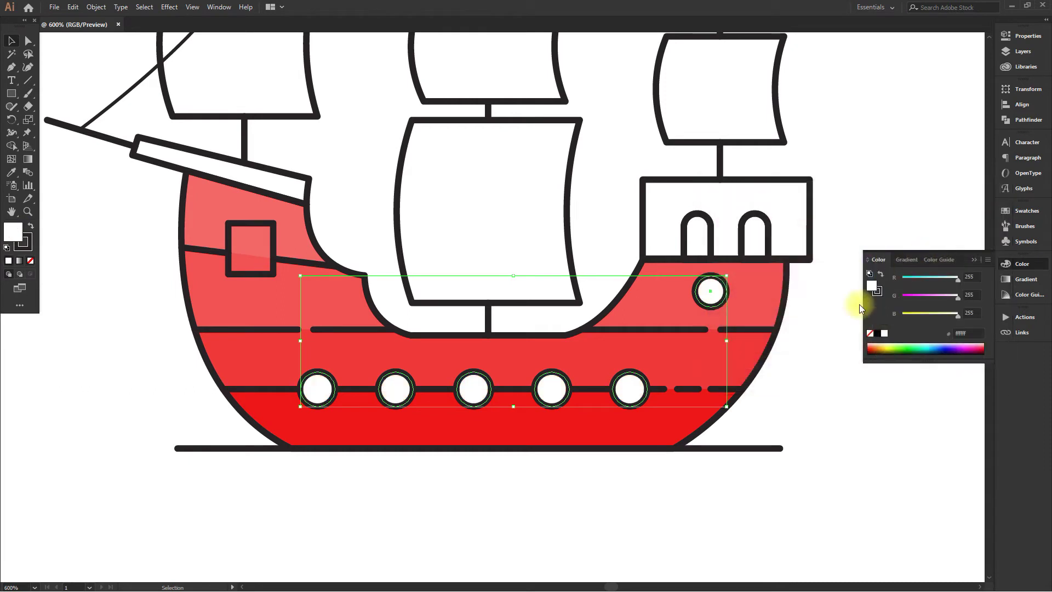
# - Fill the stern cabin wall around the arched windows with yellow ffc32c
pyautogui.scroll(2, 734, 301)
pyautogui.click(666, 215)
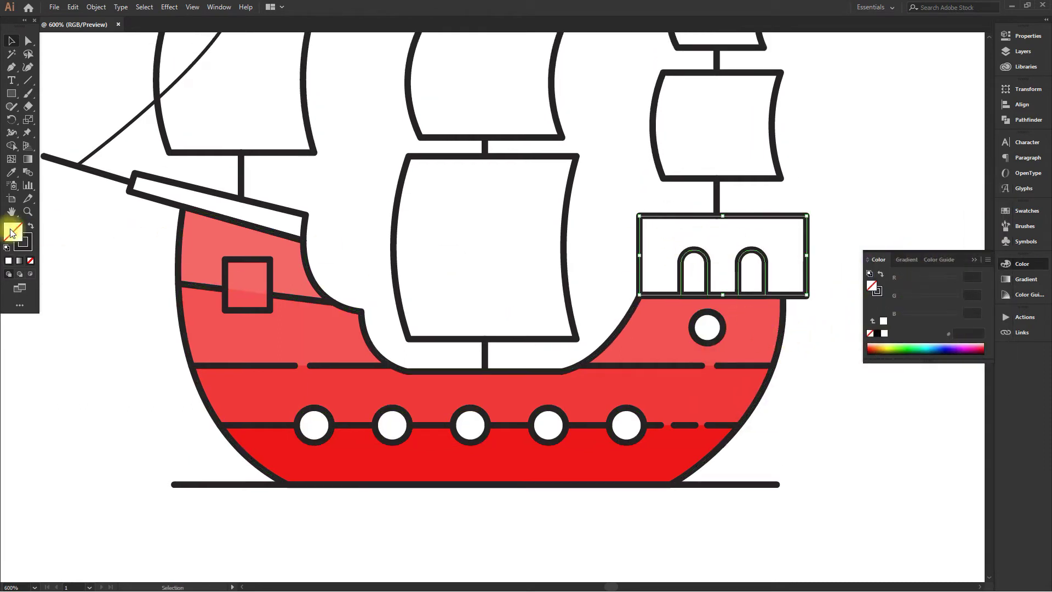
pyautogui.doubleClick(25, 244)
pyautogui.moveTo(861, 188); pyautogui.dragTo(922, 132)
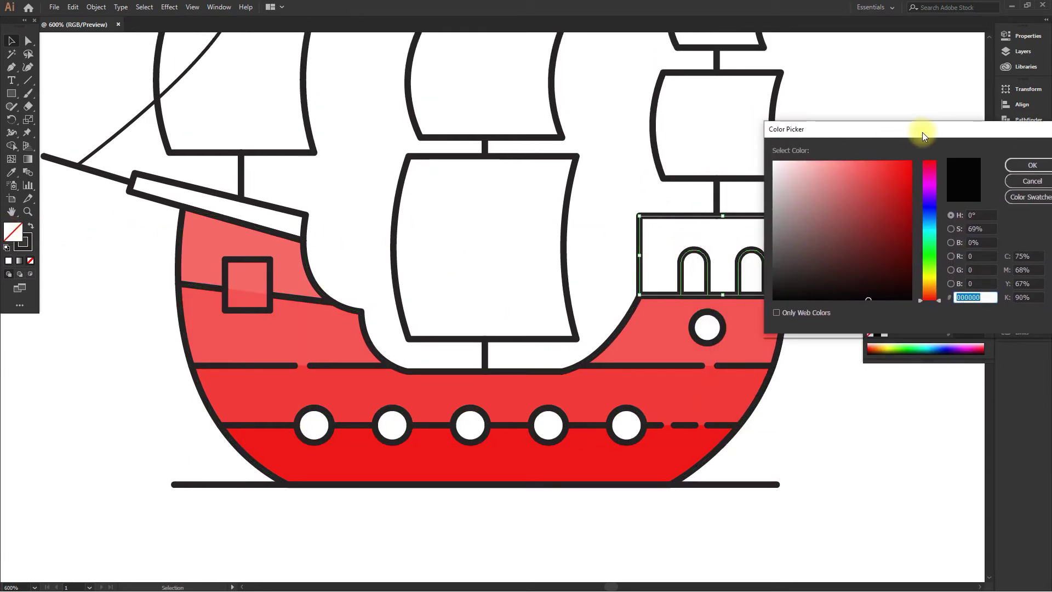
pyautogui.moveTo(930, 299); pyautogui.dragTo(929, 282)
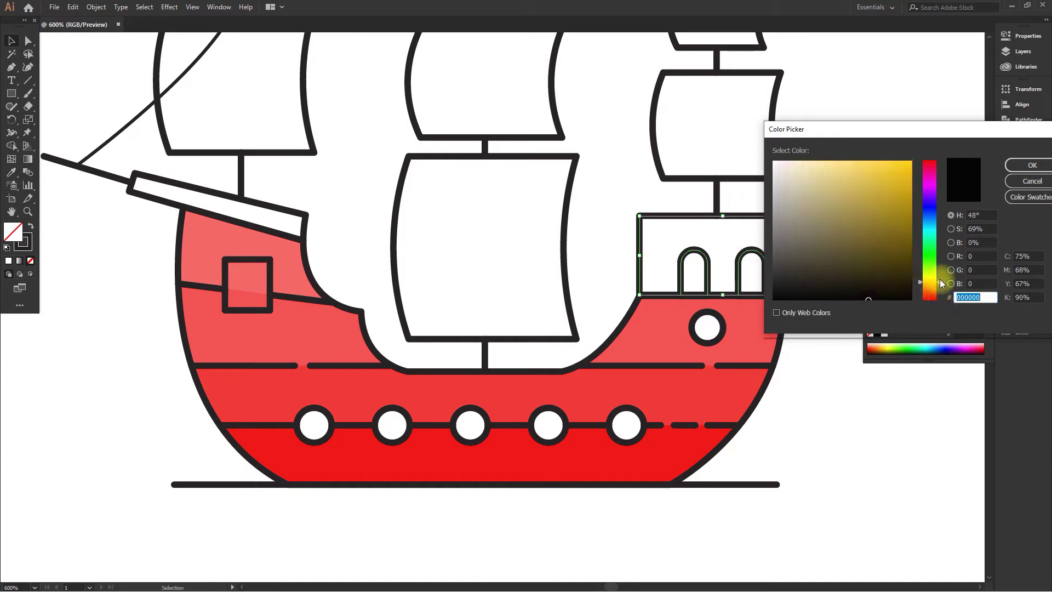
pyautogui.moveTo(905, 203)
pyautogui.mouseDown()
pyautogui.moveTo(925, 196)
pyautogui.moveTo(930, 207)
pyautogui.mouseUp()
pyautogui.moveTo(939, 282); pyautogui.dragTo(941, 281)
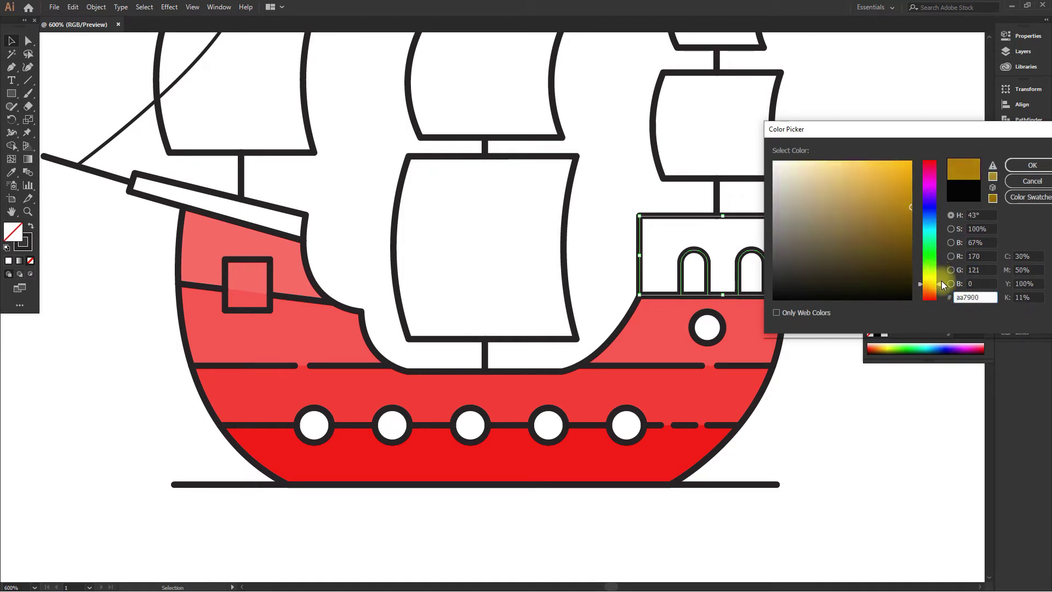
pyautogui.moveTo(899, 212); pyautogui.dragTo(880, 145)
pyautogui.click(1012, 165)
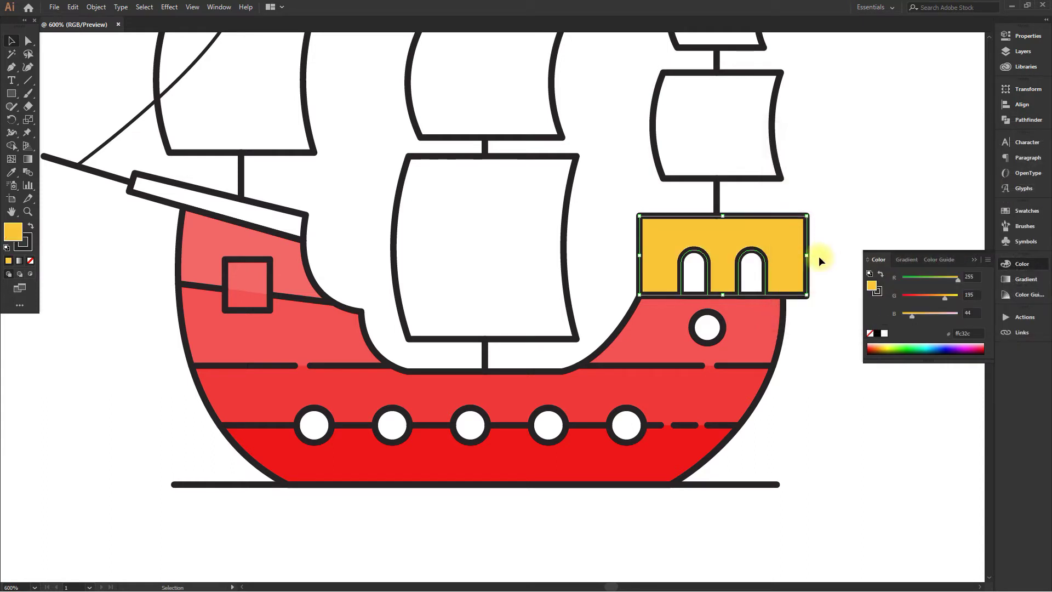
# - Change the stern cabin wall's fill to a softer orange, ffb048
pyautogui.scroll(-1, 393, 284)
pyautogui.doubleClick(13, 231)
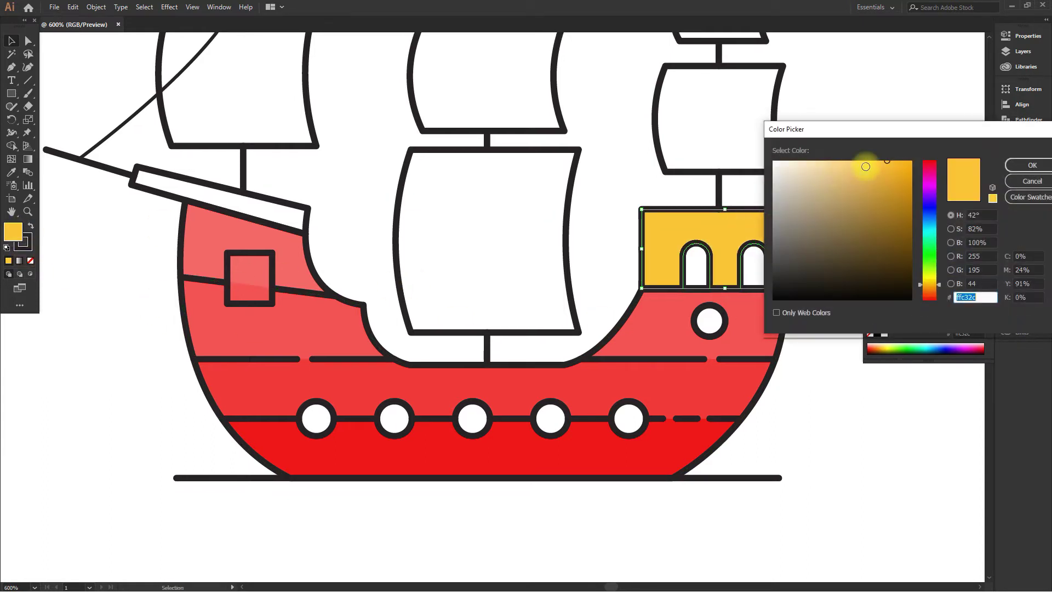
pyautogui.moveTo(887, 162); pyautogui.dragTo(872, 156)
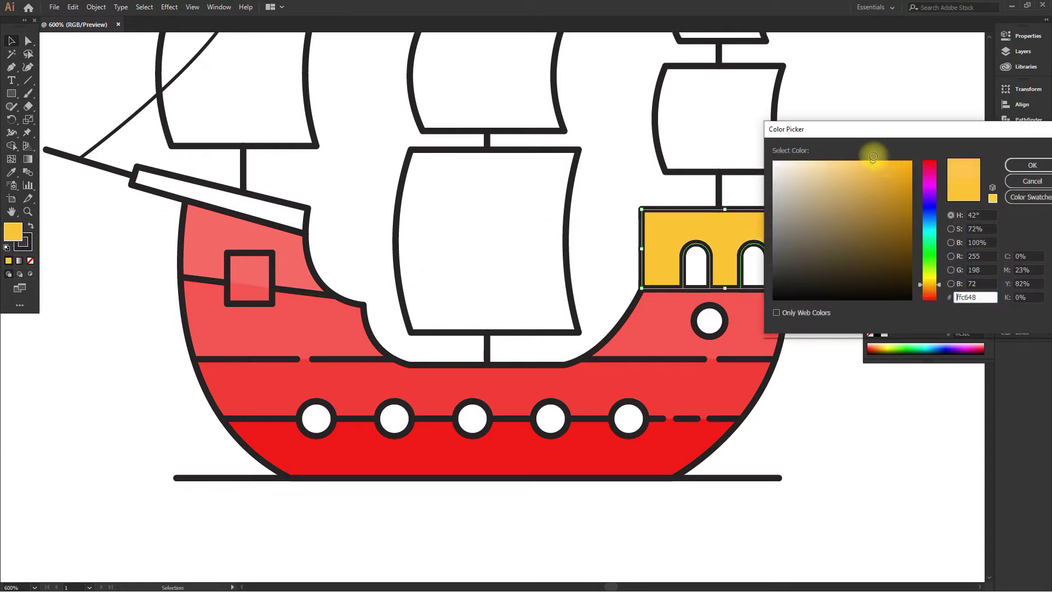
pyautogui.click(939, 286)
pyautogui.click(1018, 166)
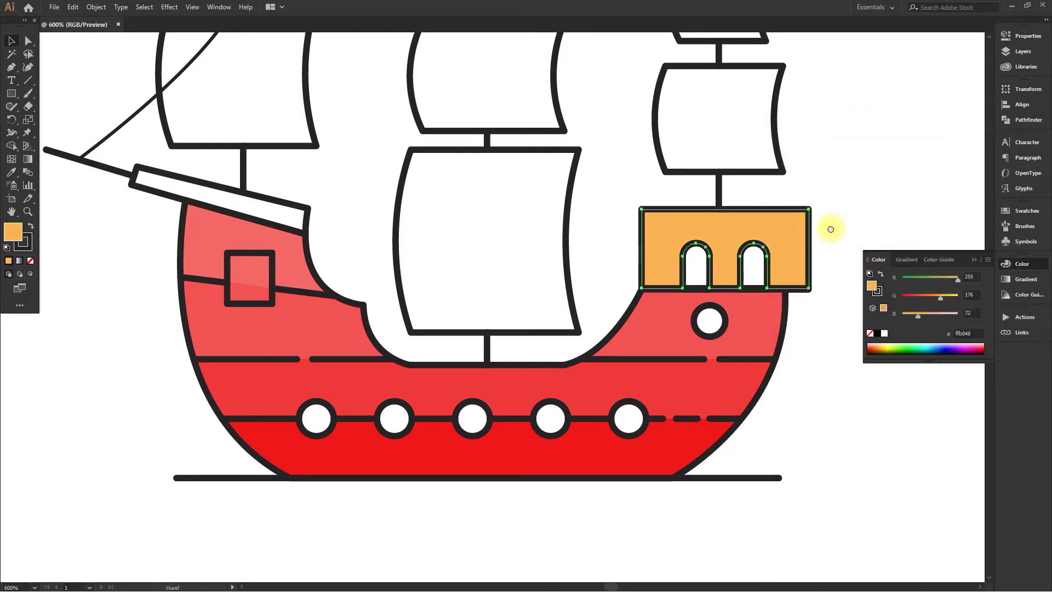
# - Copy the stern cabin's orange fill to the slanted beam on top of the bow
pyautogui.click(124, 155)
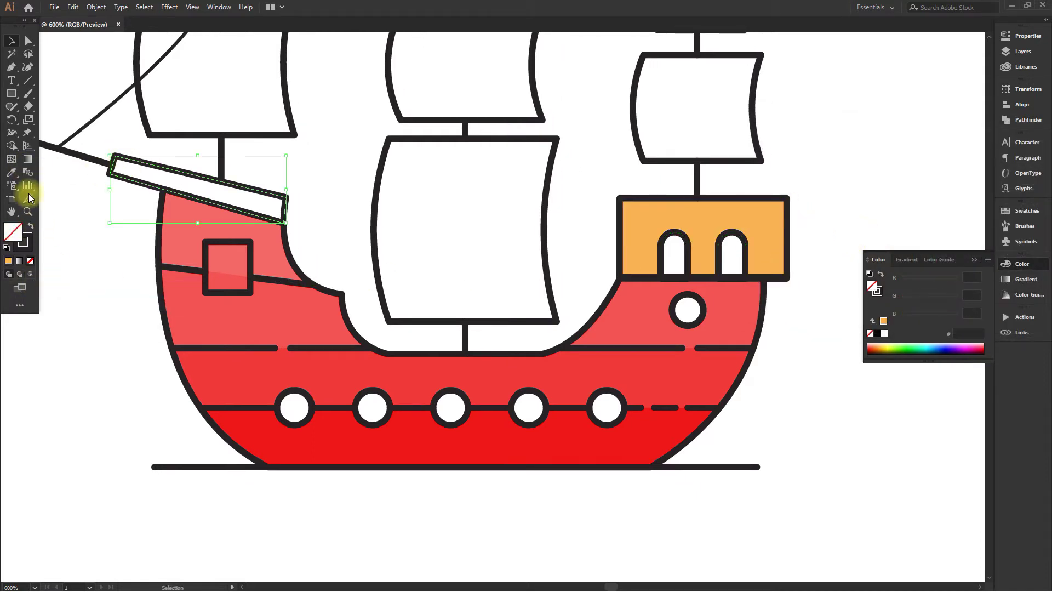
pyautogui.click(13, 173)
pyautogui.click(640, 232)
pyautogui.moveTo(309, 281); pyautogui.dragTo(351, 287)
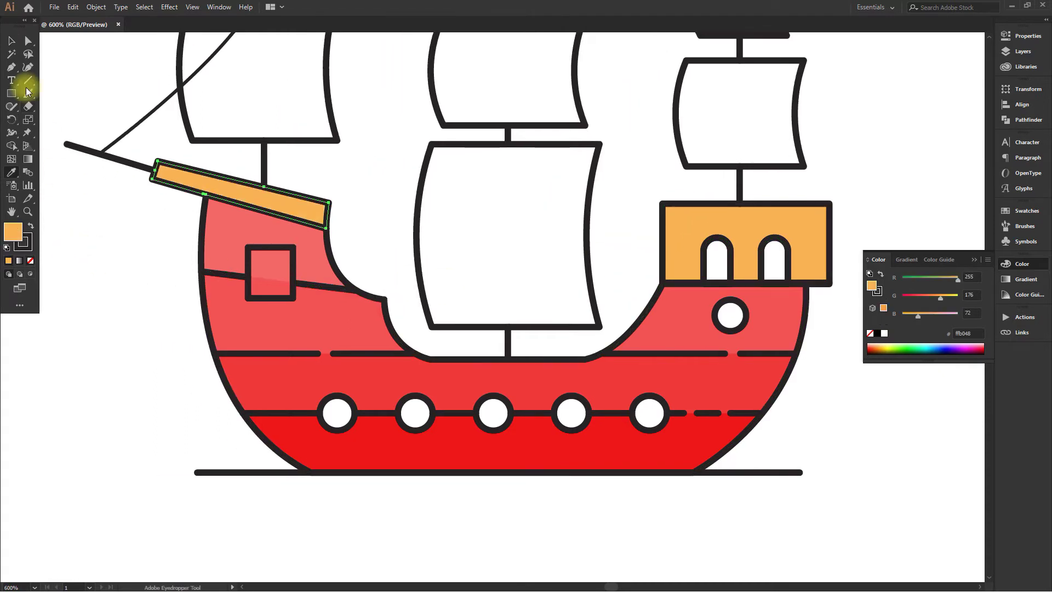
# - Fill the square bow window with brown a04100
pyautogui.click(12, 42)
pyautogui.click(70, 196)
pyautogui.click(291, 257)
pyautogui.click(293, 255)
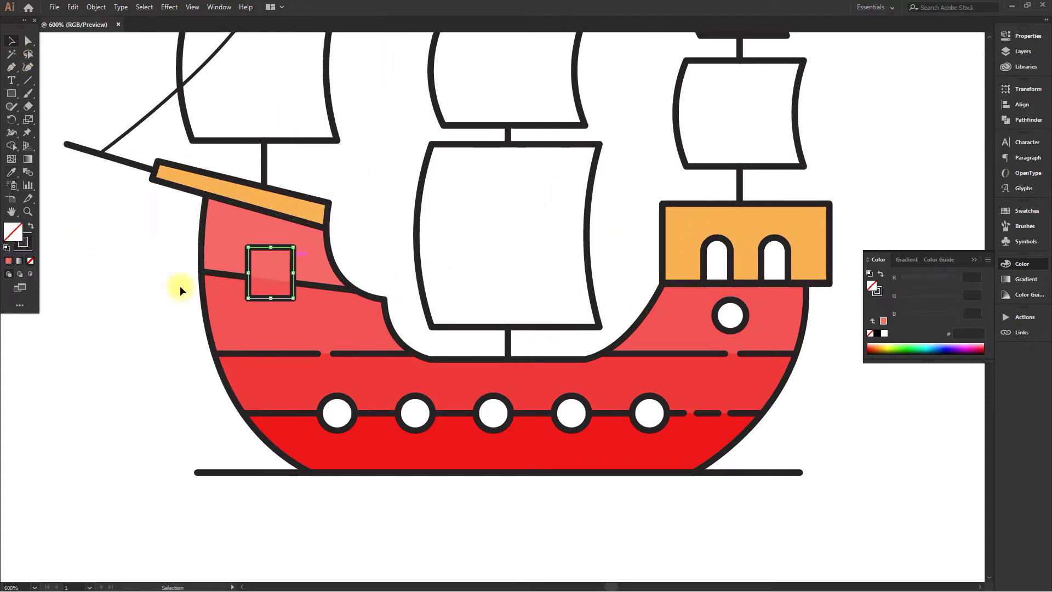
pyautogui.doubleClick(13, 232)
pyautogui.moveTo(939, 284); pyautogui.dragTo(942, 291)
pyautogui.click(911, 215)
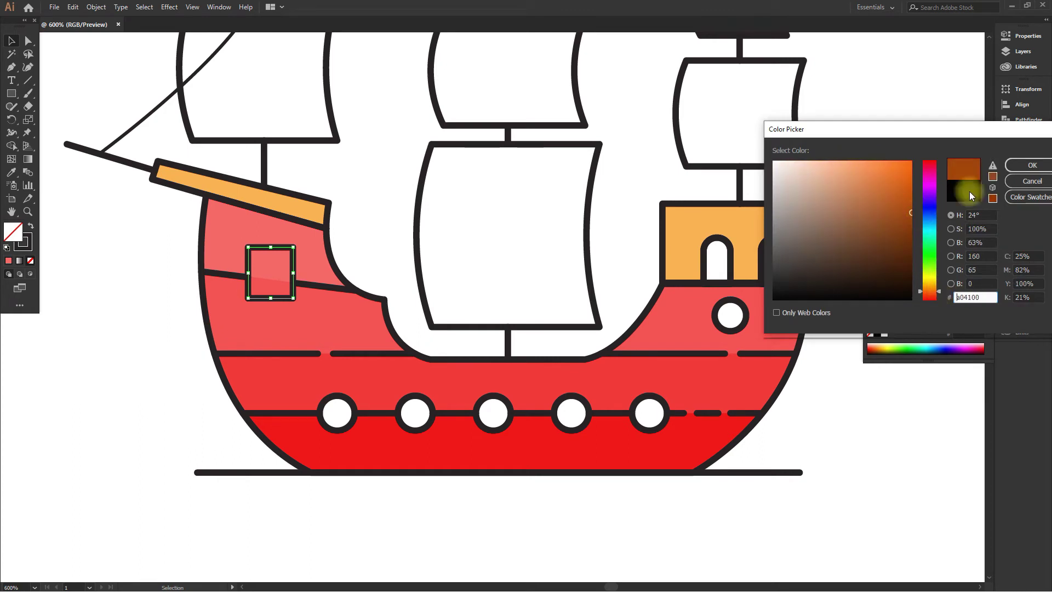
pyautogui.click(1028, 165)
# - Copy the bow window's brown fill to the two arched stern cabin windows
pyautogui.moveTo(682, 345); pyautogui.dragTo(570, 335)
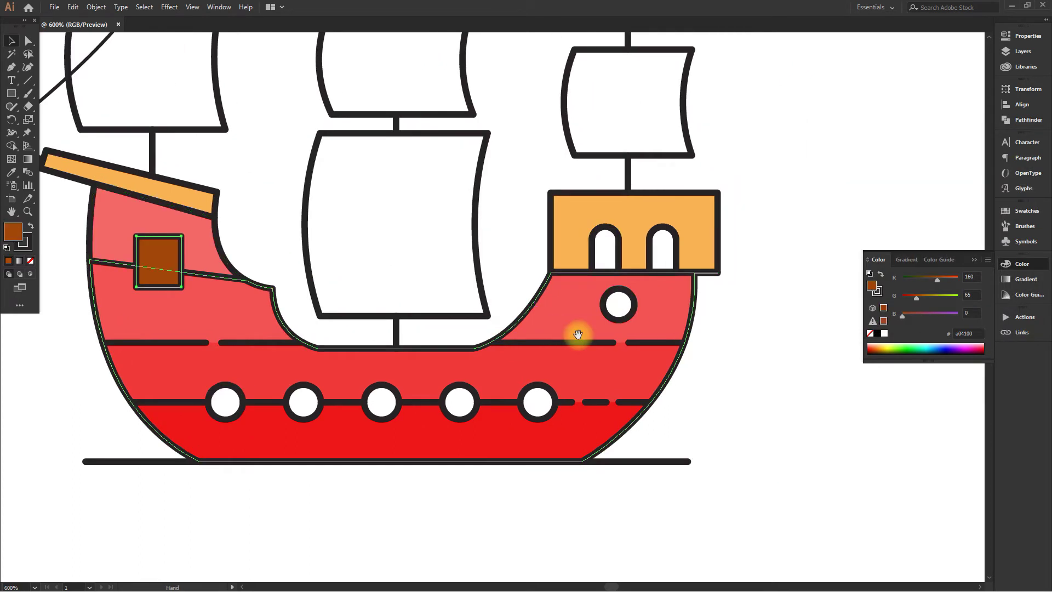
pyautogui.click(622, 252)
pyautogui.click(11, 172)
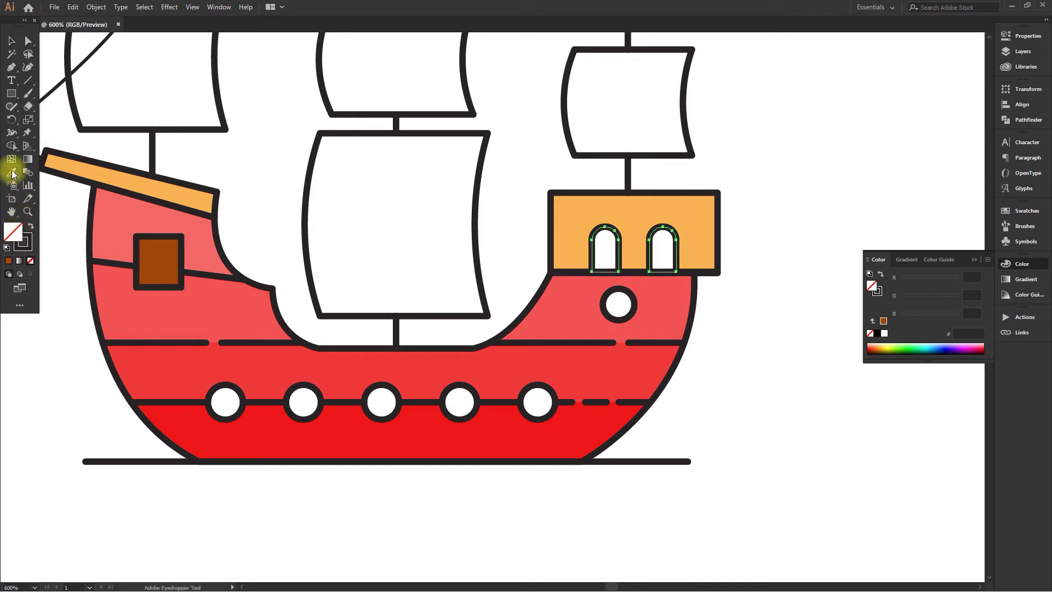
pyautogui.click(159, 252)
pyautogui.click(11, 41)
# - Copy the bow beam's orange fill to the small square crow's nest on the main mast
pyautogui.moveTo(230, 164); pyautogui.dragTo(301, 291)
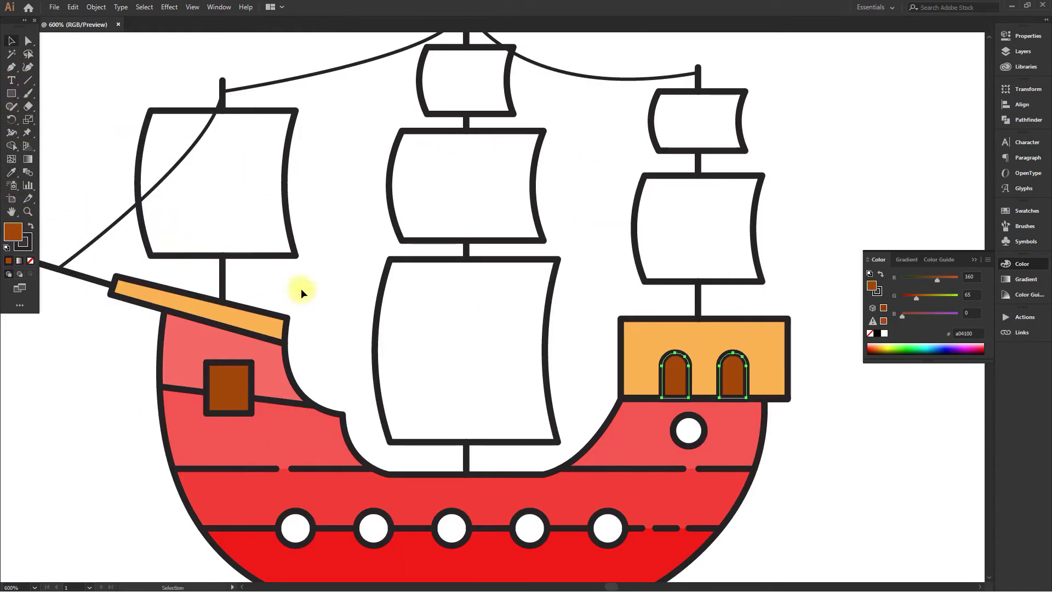
pyautogui.scroll(-2, 381, 291)
pyautogui.moveTo(342, 228); pyautogui.dragTo(372, 236)
pyautogui.click(332, 242)
pyautogui.click(407, 171)
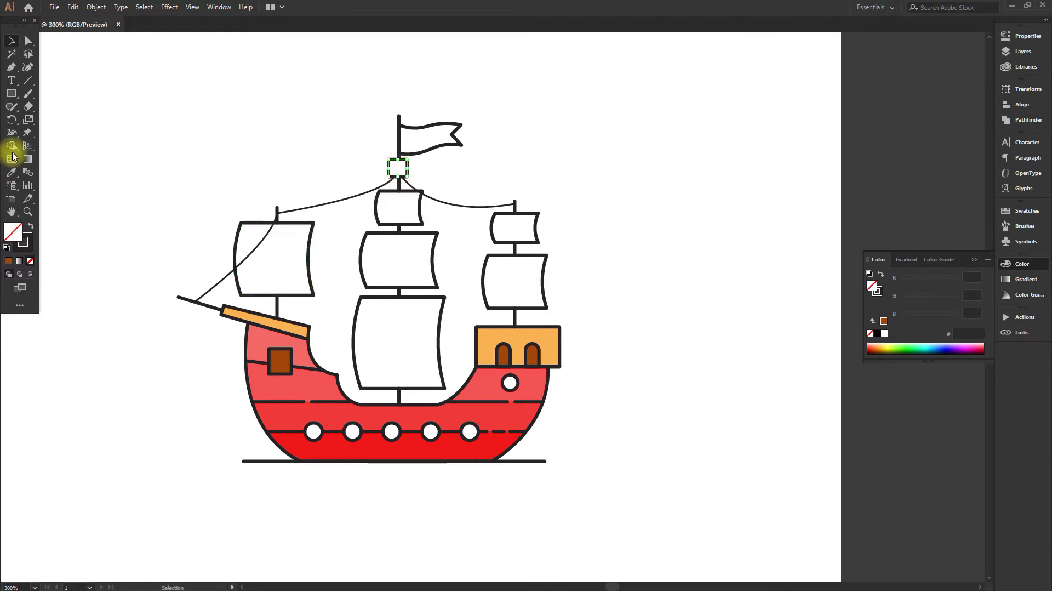
pyautogui.click(11, 172)
pyautogui.click(263, 322)
# - Select the sails on all three masts, fill them with white and show their object properties
pyautogui.hscroll(1, 352, 247)
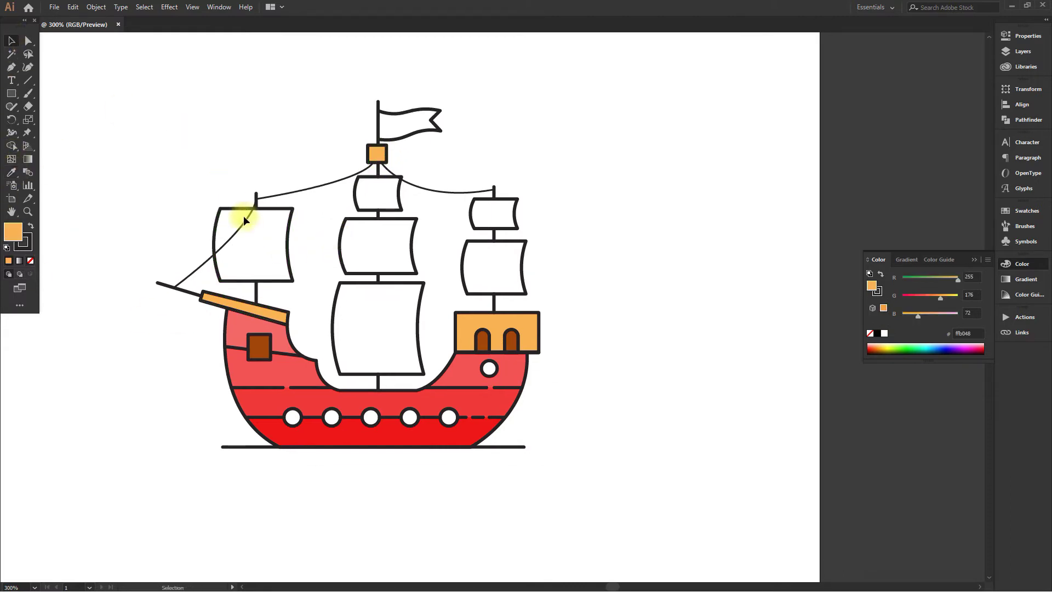
pyautogui.click(290, 226)
pyautogui.keyDown('shift'); pyautogui.click(368, 210); pyautogui.keyUp('shift')
pyautogui.keyDown('shift'); pyautogui.click(357, 222); pyautogui.keyUp('shift')
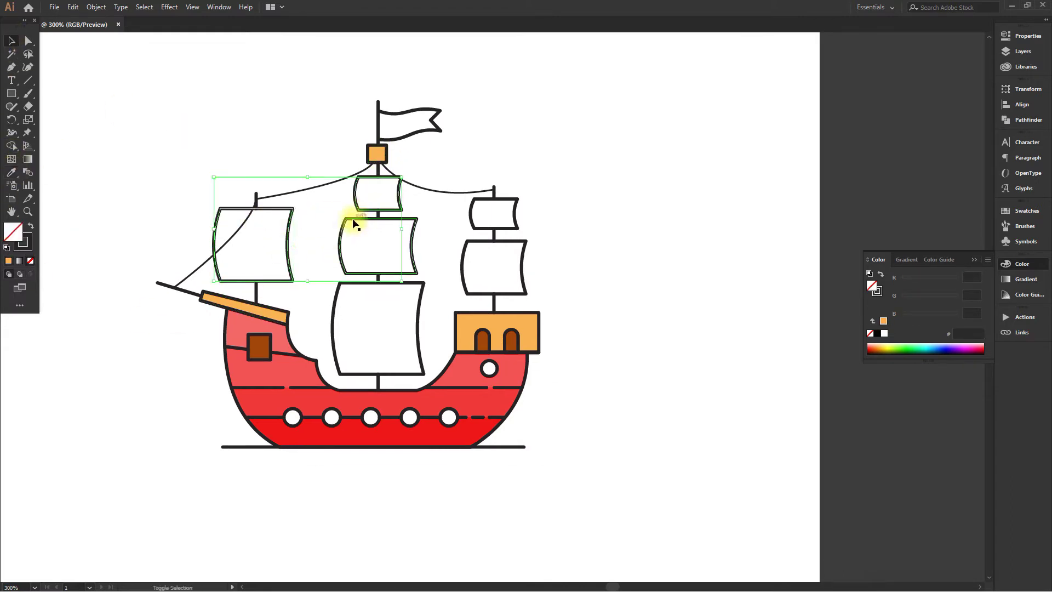
pyautogui.keyDown('shift'); pyautogui.click(351, 281); pyautogui.keyUp('shift')
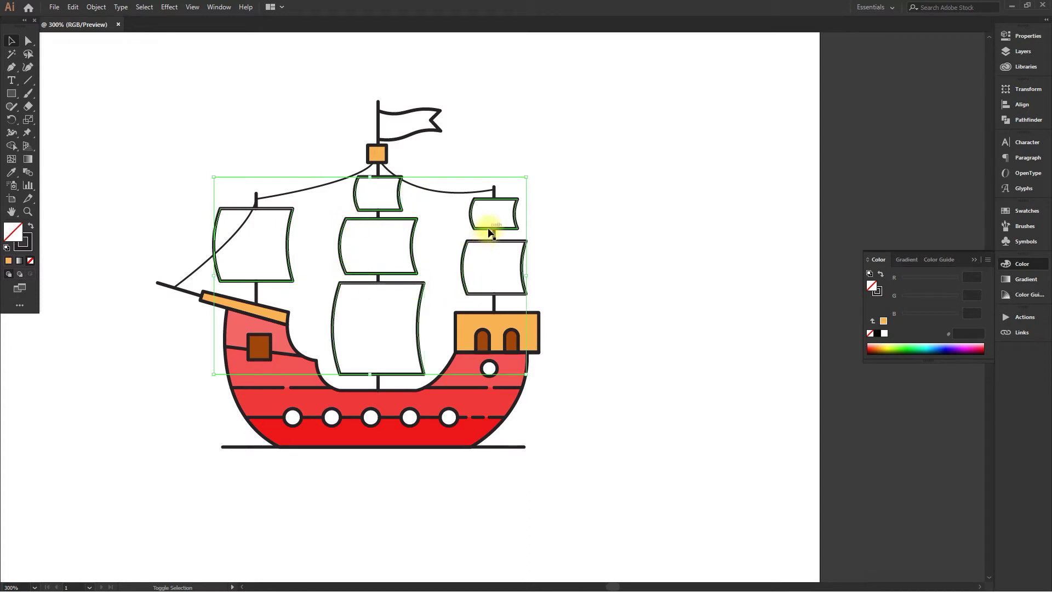
pyautogui.doubleClick(14, 232)
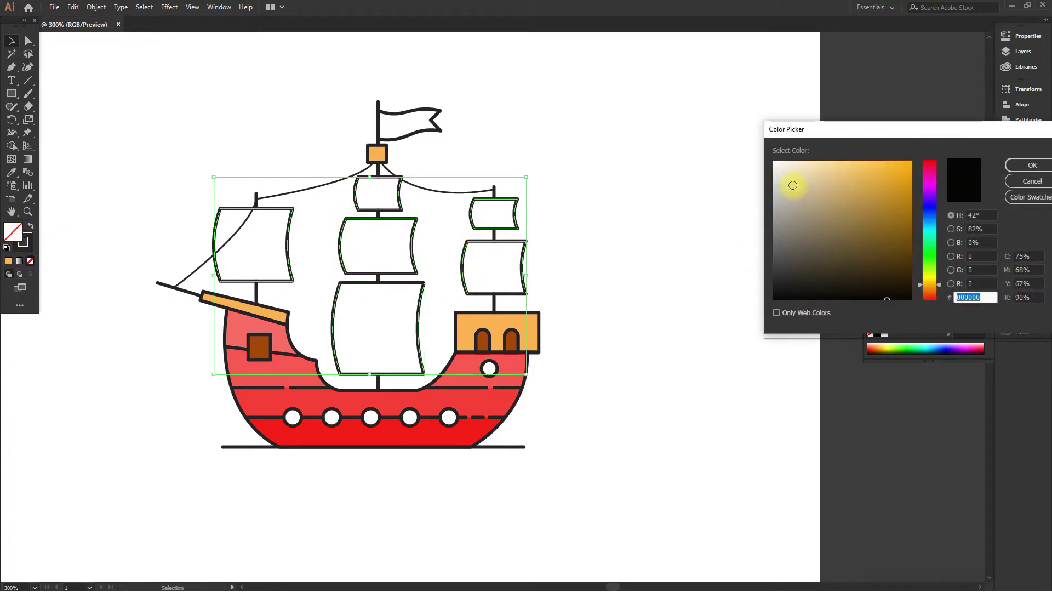
pyautogui.click(786, 167)
pyautogui.click(1024, 163)
pyautogui.click(1028, 36)
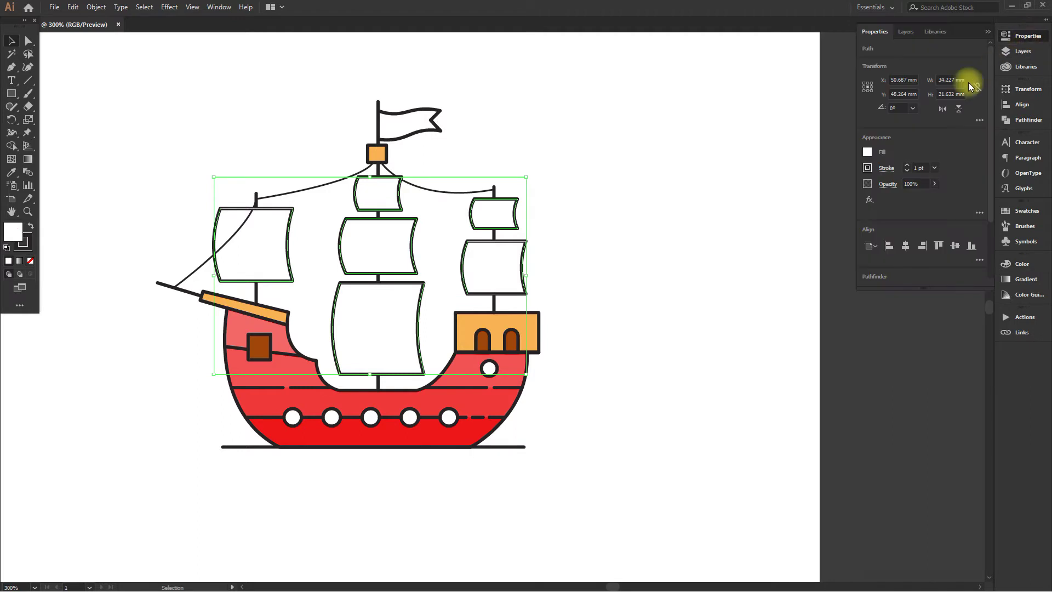
# - Fill the flag on the main mast with the dark outline color and give it no stroke
pyautogui.click(986, 33)
pyautogui.press('space')
pyautogui.moveTo(589, 350); pyautogui.dragTo(603, 335)
pyautogui.click(600, 323)
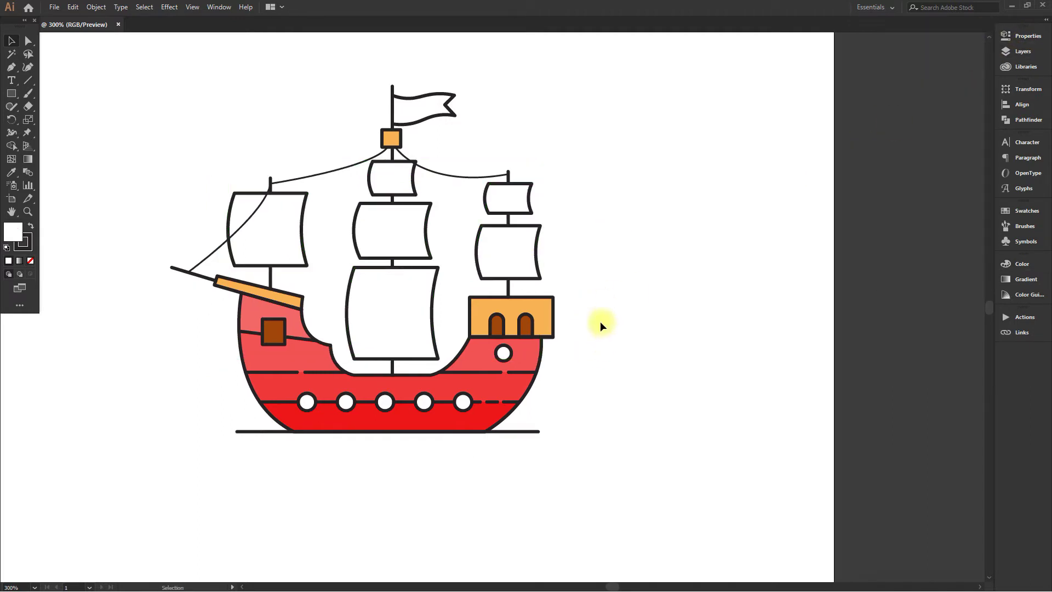
pyautogui.click(26, 242)
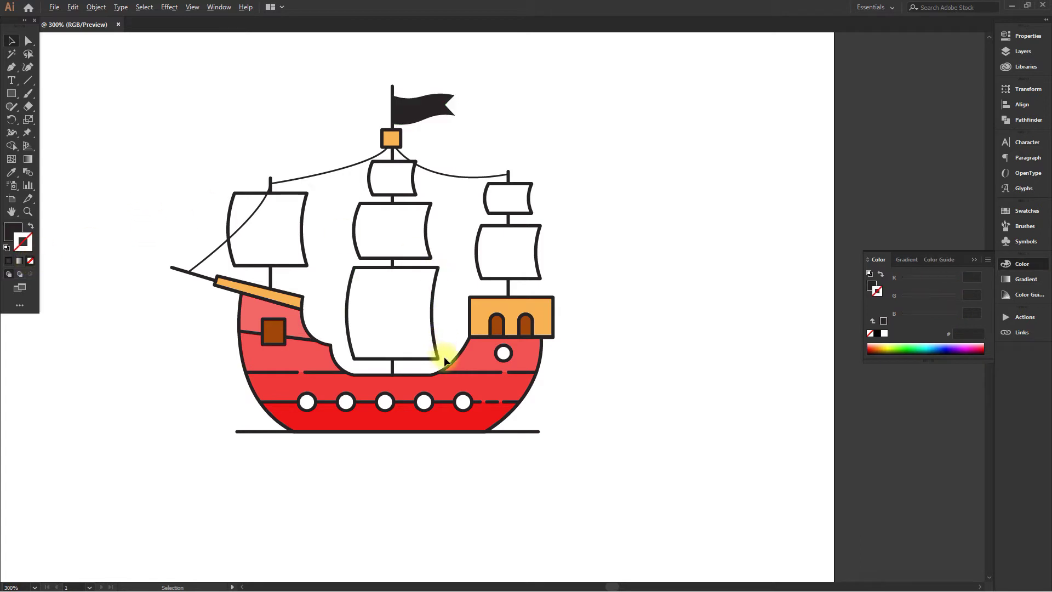
pyautogui.scroll(-2, 445, 358)
pyautogui.scroll(3, 452, 381)
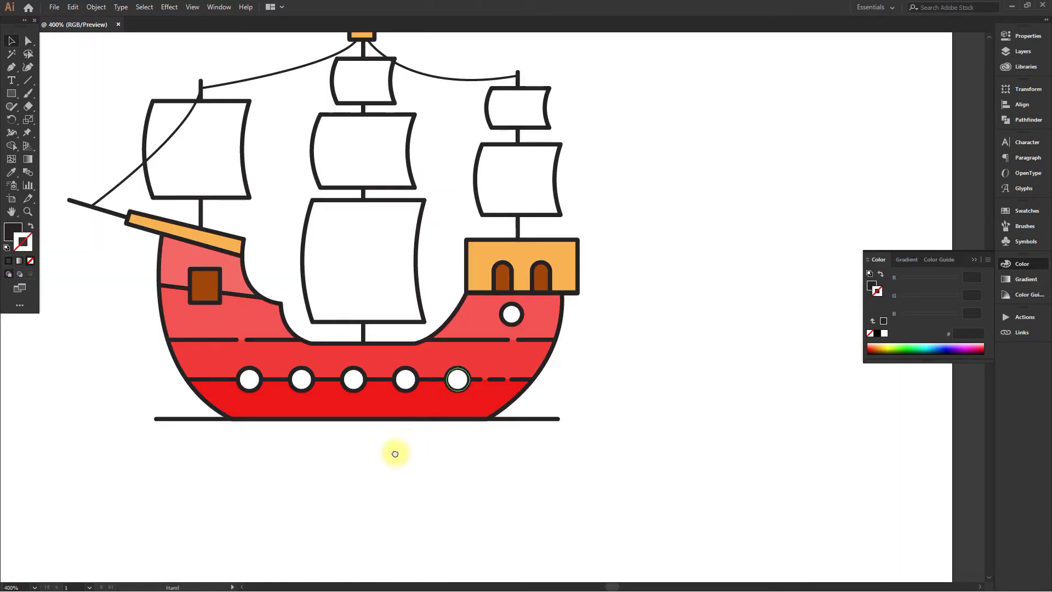
pyautogui.moveTo(395, 453); pyautogui.dragTo(467, 403)
pyautogui.scroll(-3, 467, 404)
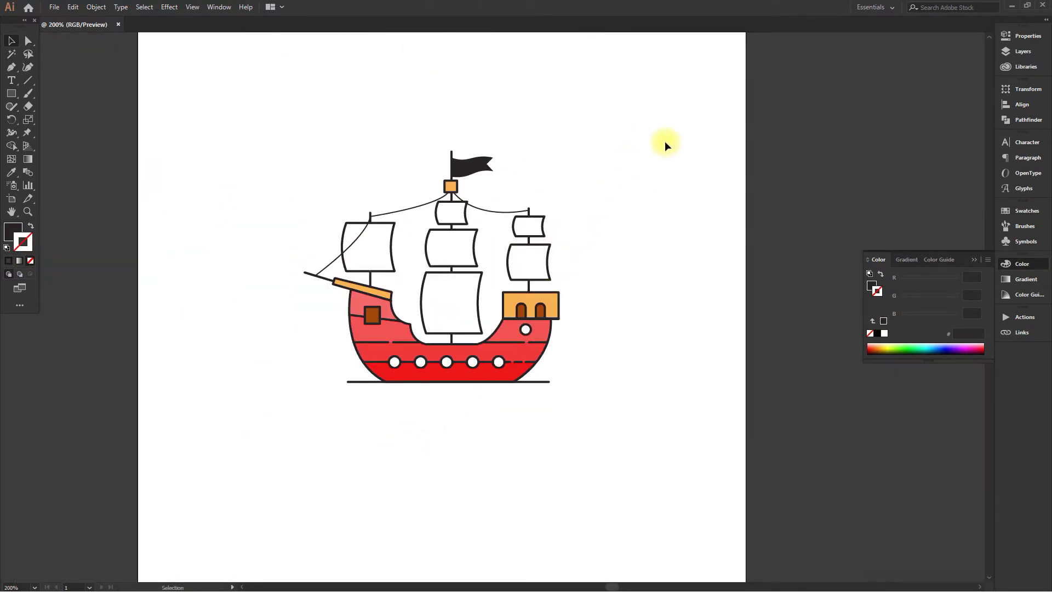
pyautogui.moveTo(484, 313); pyautogui.dragTo(250, 444)
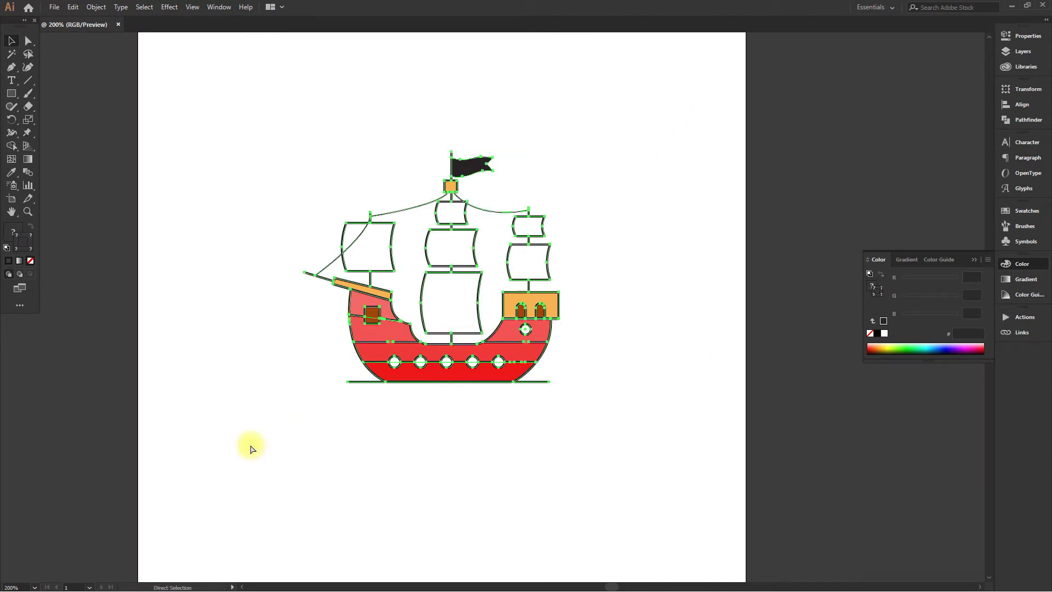
pyautogui.click(651, 225)
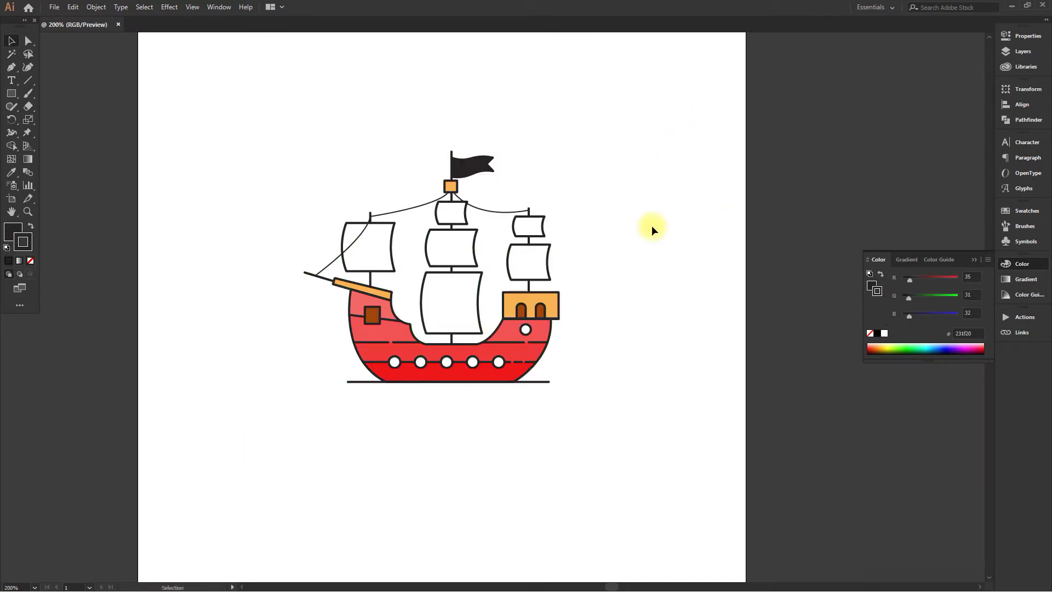
# - Create a new layer above the Color layer and name it Highlights & Shadows
pyautogui.click(1022, 51)
pyautogui.click(961, 134)
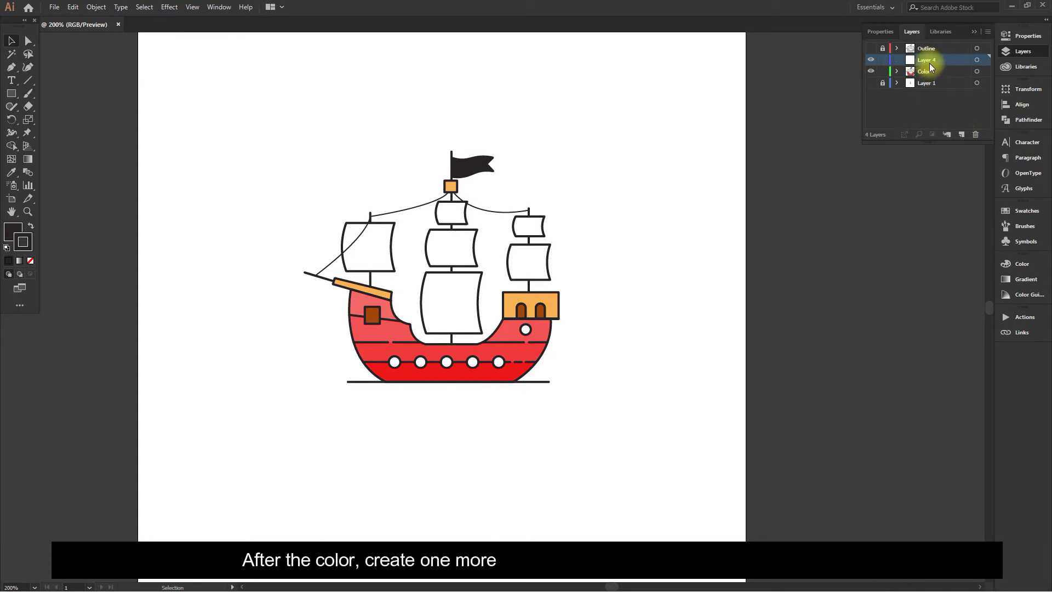
pyautogui.doubleClick(928, 60)
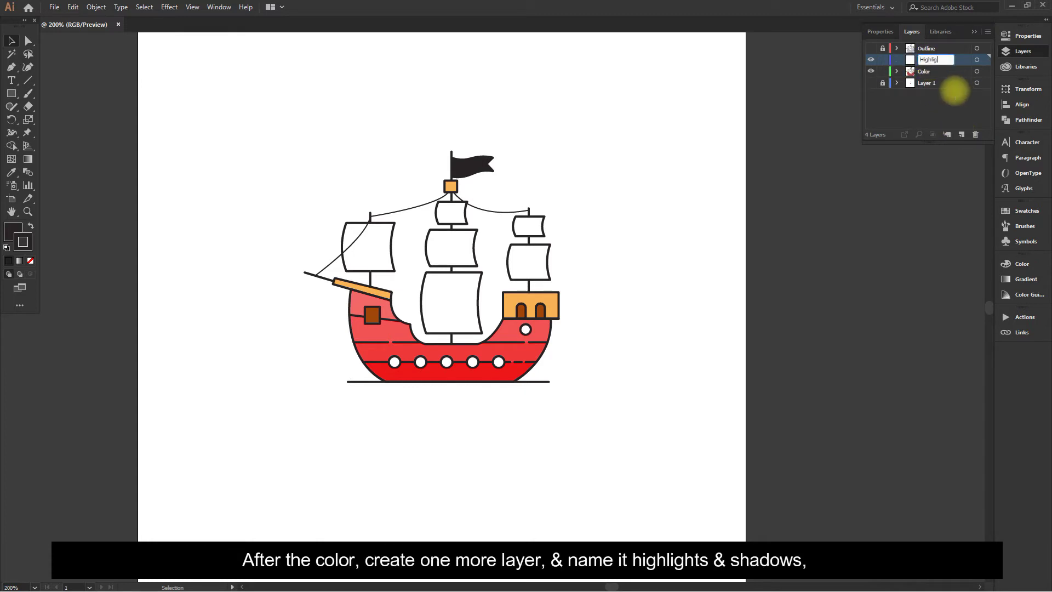
pyautogui.write('Highlights & Shad')
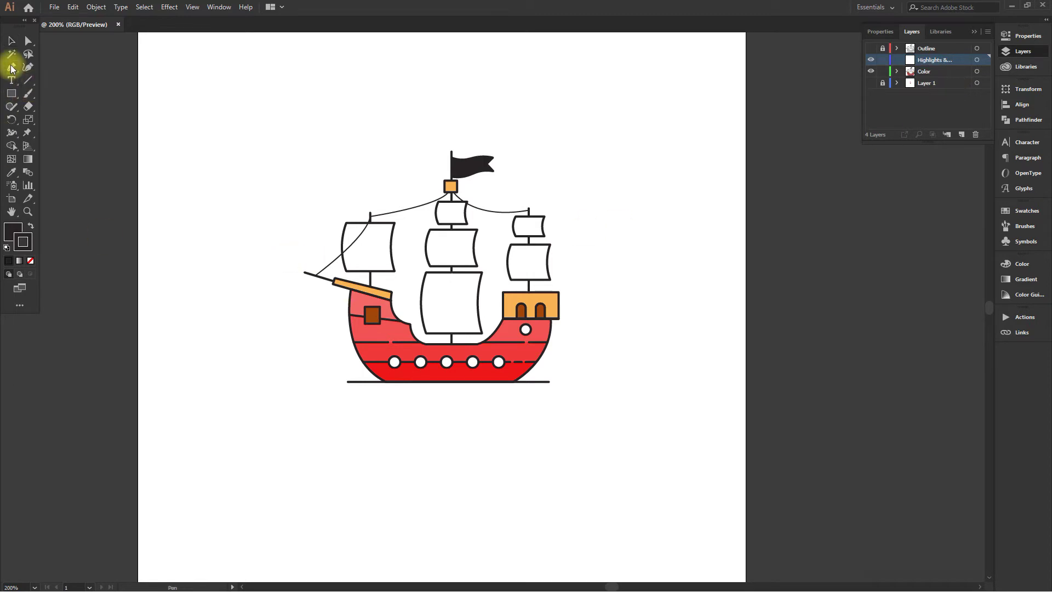
# - Start a hull shadow shape with the Pen tool, curving from under the bow beam down inside the bow edge
pyautogui.scroll(4, 367, 328)
pyautogui.scroll(-1, 364, 368)
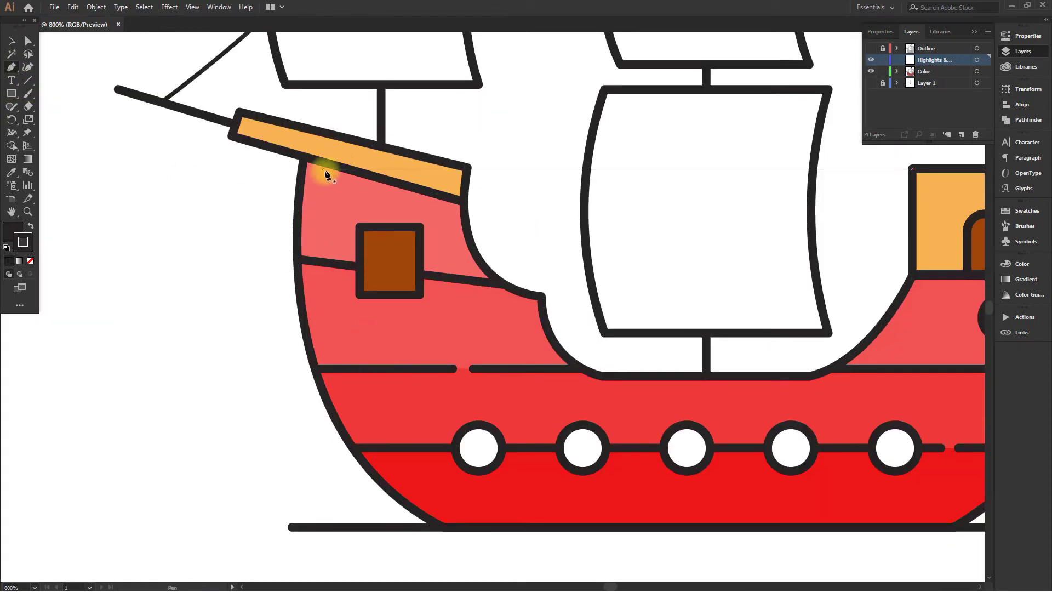
pyautogui.click(976, 62)
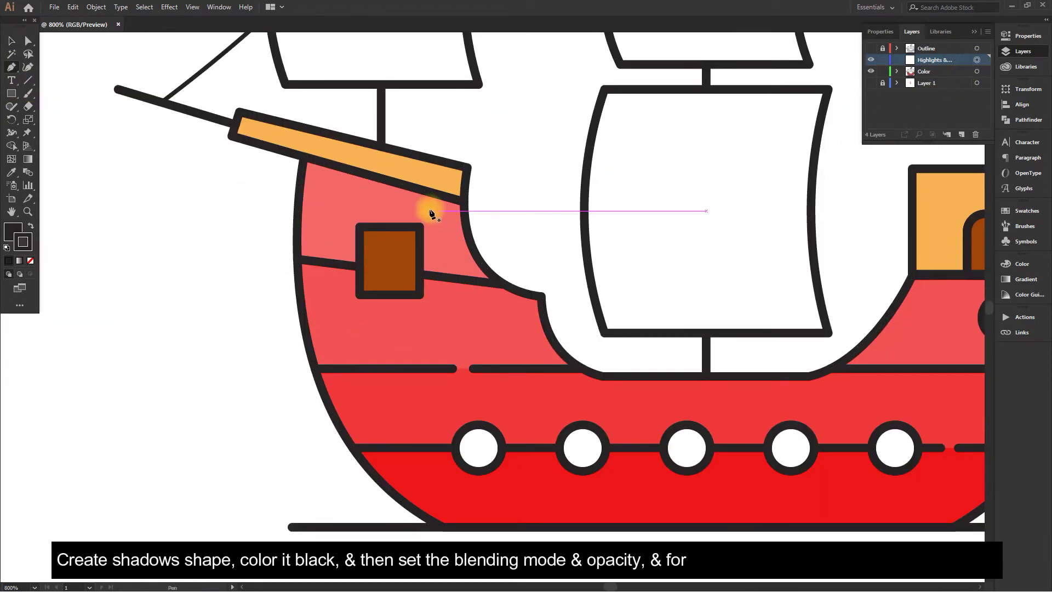
pyautogui.click(331, 166)
pyautogui.scroll(-2, 356, 328)
pyautogui.hscroll(1, 356, 329)
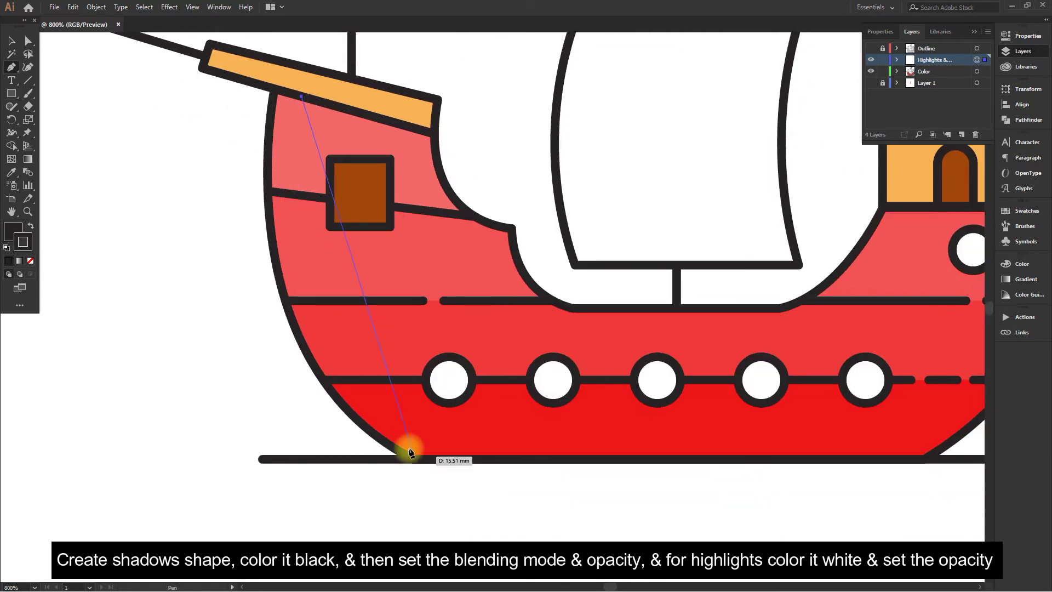
pyautogui.moveTo(402, 428); pyautogui.dragTo(459, 468)
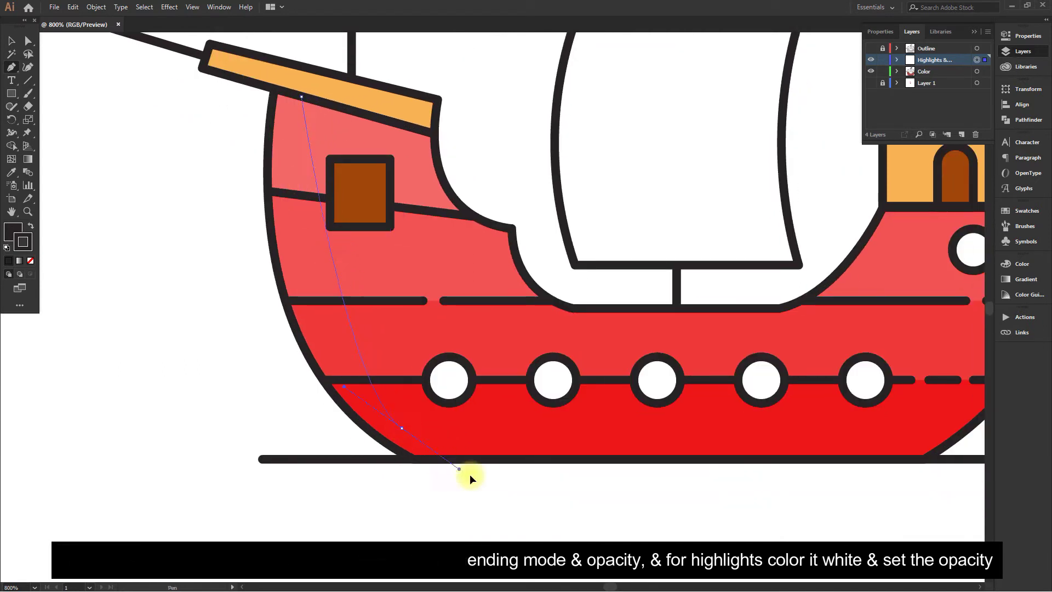
pyautogui.click(402, 428)
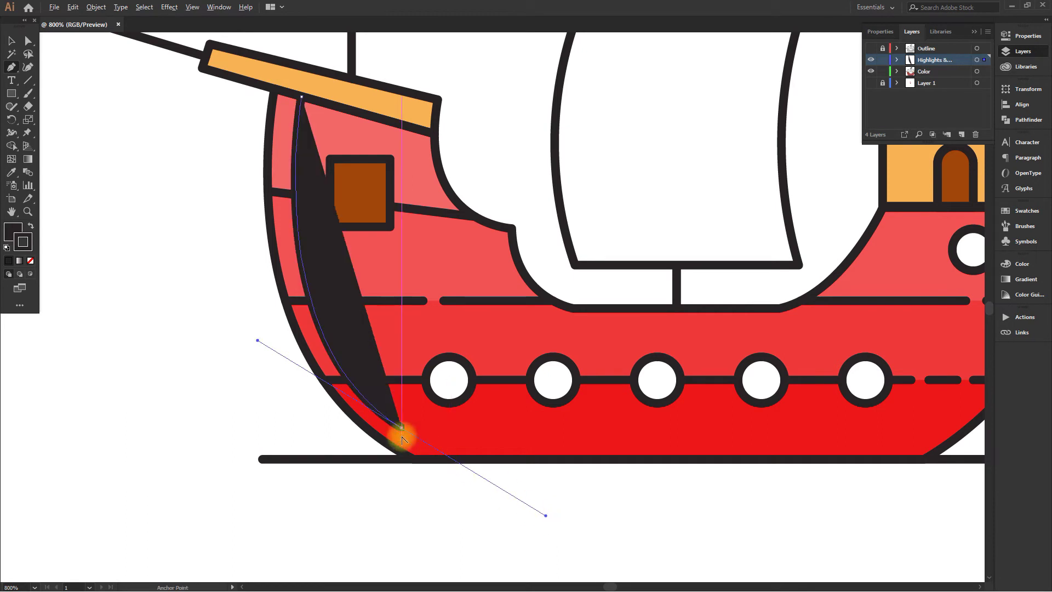
# - Continue the shadow's inner edge straight above the keel, up inside the stern curve and back beneath the stern cabin
pyautogui.hscroll(4, 383, 427)
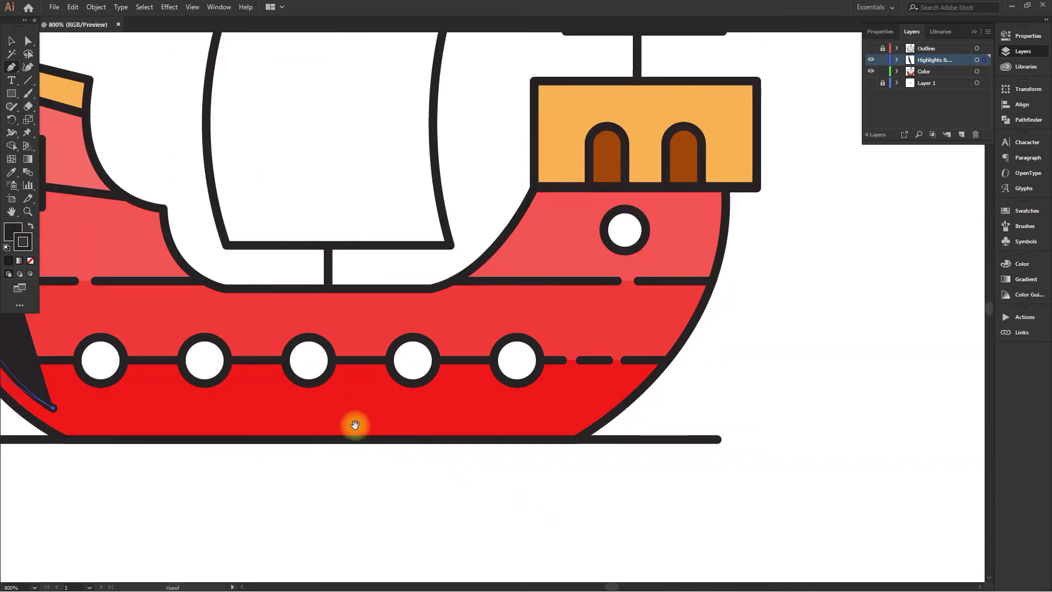
pyautogui.click(580, 409)
pyautogui.scroll(1, 500, 413)
pyautogui.hscroll(2, 501, 414)
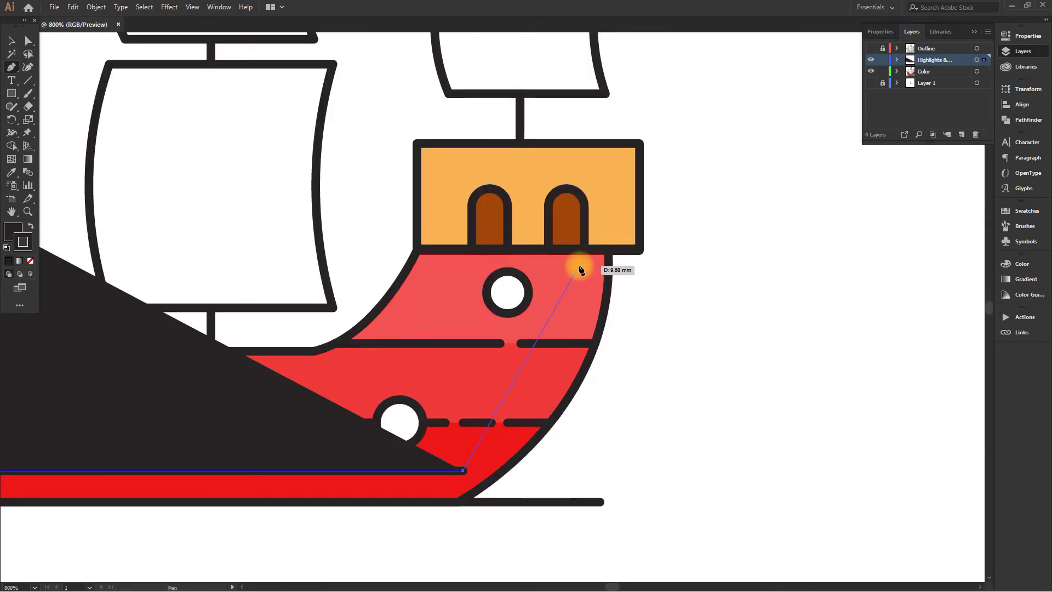
pyautogui.moveTo(579, 268); pyautogui.dragTo(591, 206)
pyautogui.moveTo(594, 123); pyautogui.dragTo(596, 123)
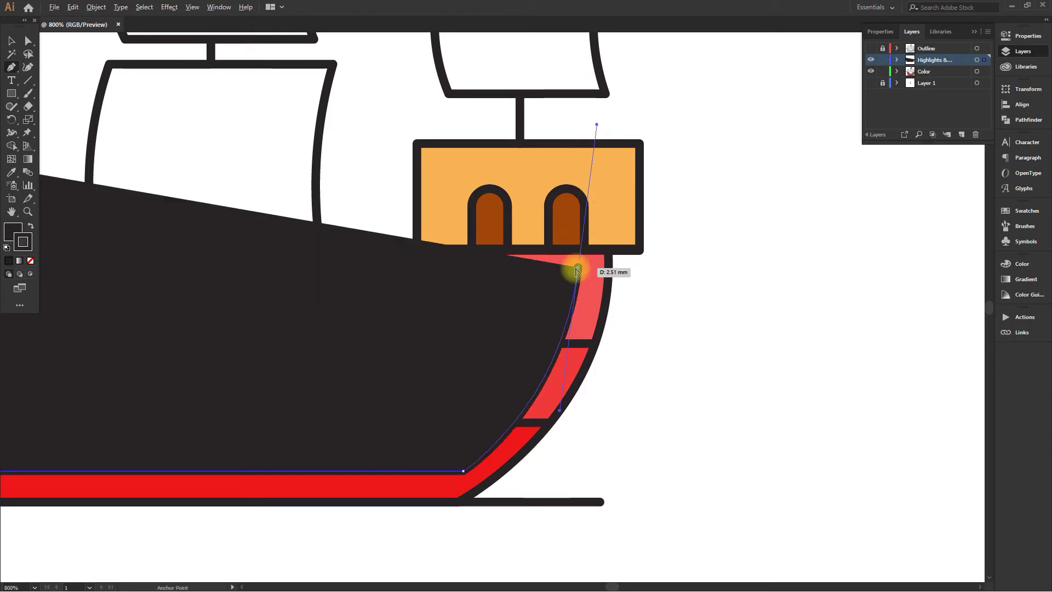
pyautogui.click(578, 268)
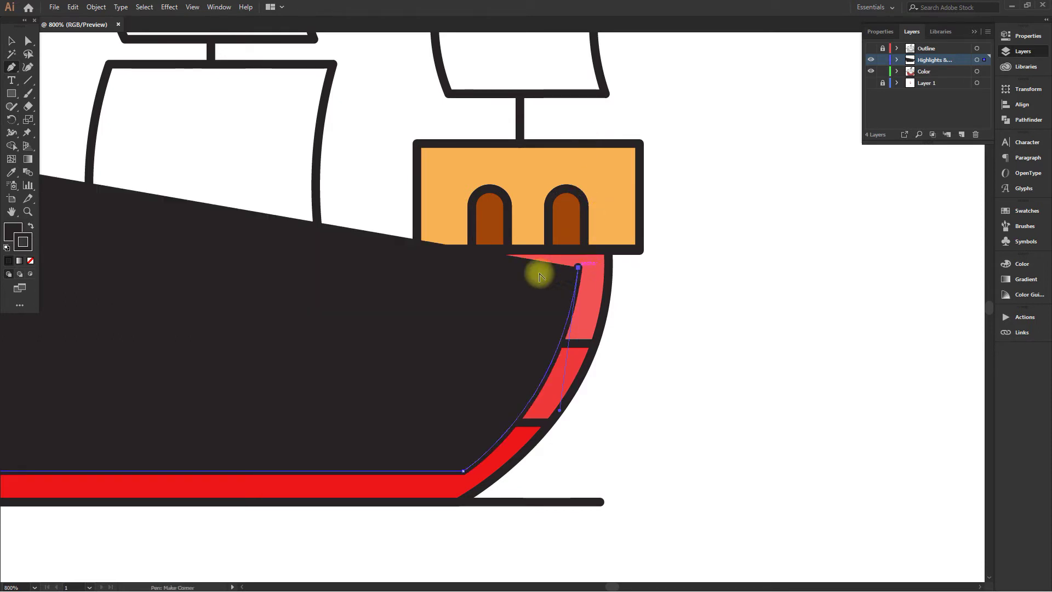
pyautogui.click(445, 246)
pyautogui.click(683, 246)
# - Close the shadow path loosely around the outside of the hull, back to its starting point under the bow beam
pyautogui.scroll(-4, 683, 246)
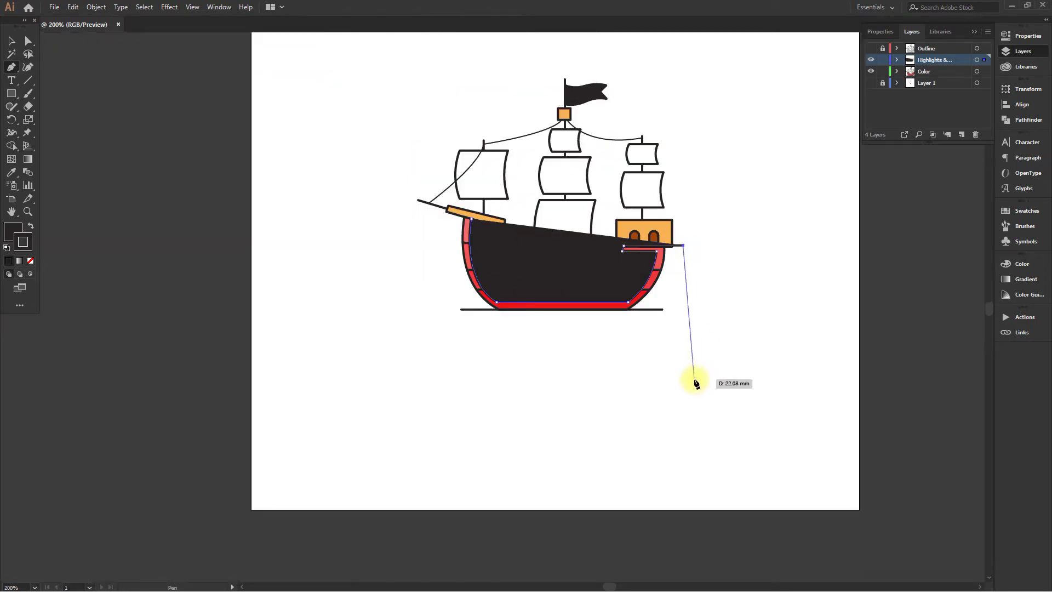
pyautogui.click(694, 379)
pyautogui.click(612, 388)
pyautogui.moveTo(528, 388); pyautogui.dragTo(509, 383)
pyautogui.moveTo(446, 368); pyautogui.dragTo(433, 354)
pyautogui.click(391, 321)
pyautogui.moveTo(382, 264); pyautogui.dragTo(384, 255)
pyautogui.scroll(4, 455, 220)
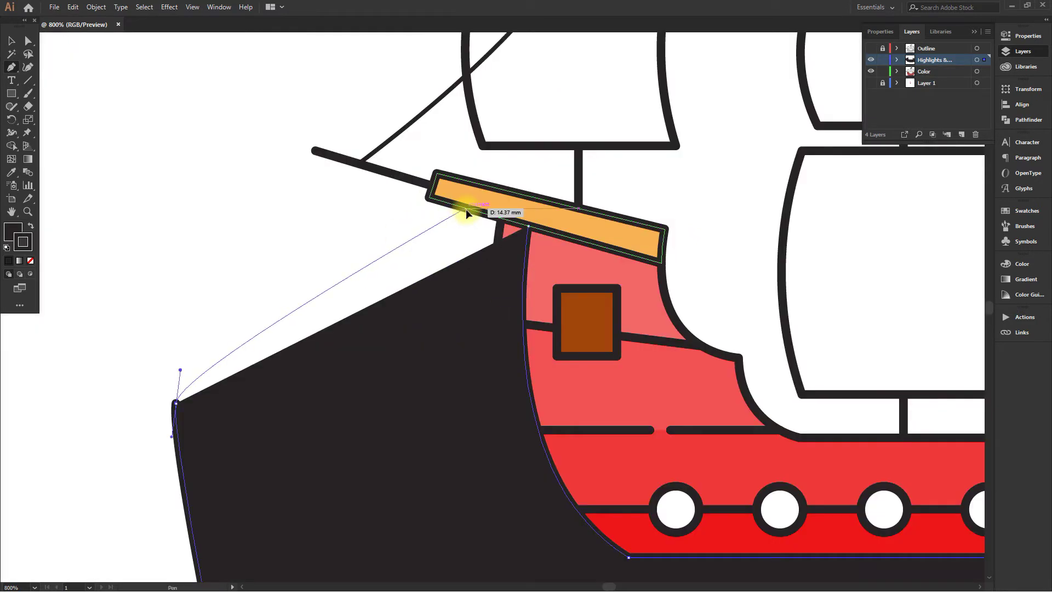
pyautogui.click(465, 209)
pyautogui.click(527, 225)
pyautogui.moveTo(465, 278); pyautogui.dragTo(391, 209)
# - Select the shadow with the hull shapes and trim away the part outside the hull with the Shape Builder tool
pyautogui.click(10, 40)
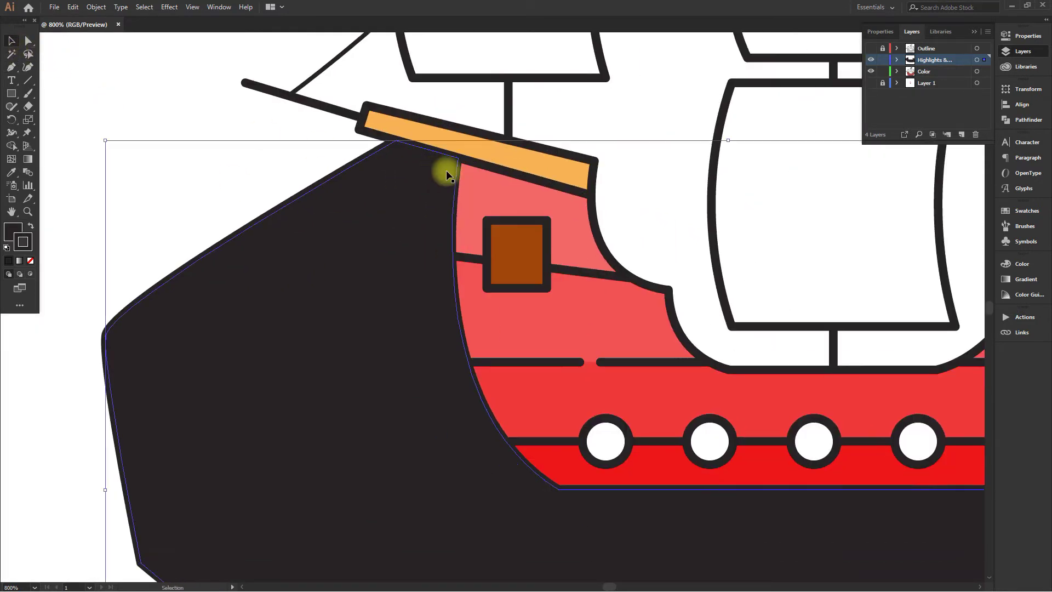
pyautogui.keyDown('shift'); pyautogui.click(472, 287); pyautogui.keyUp('shift')
pyautogui.keyDown('shift'); pyautogui.click(470, 240); pyautogui.keyUp('shift')
pyautogui.moveTo(387, 247); pyautogui.dragTo(303, 181)
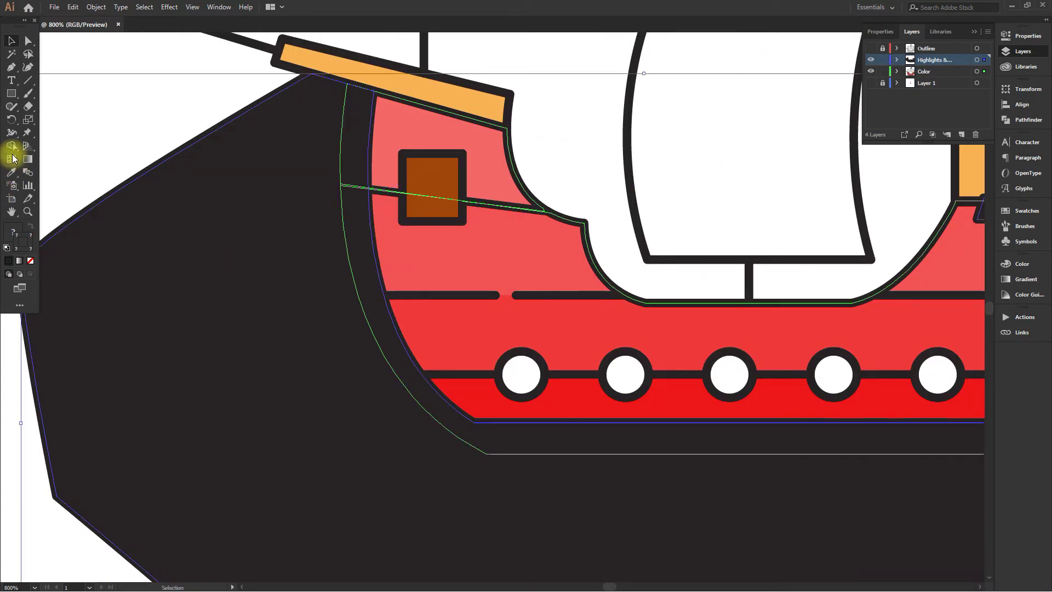
pyautogui.click(11, 146)
pyautogui.keyDown('alt'); pyautogui.click(182, 316); pyautogui.keyUp('alt')
pyautogui.scroll(-2, 239, 229)
pyautogui.moveTo(252, 285); pyautogui.dragTo(225, 292)
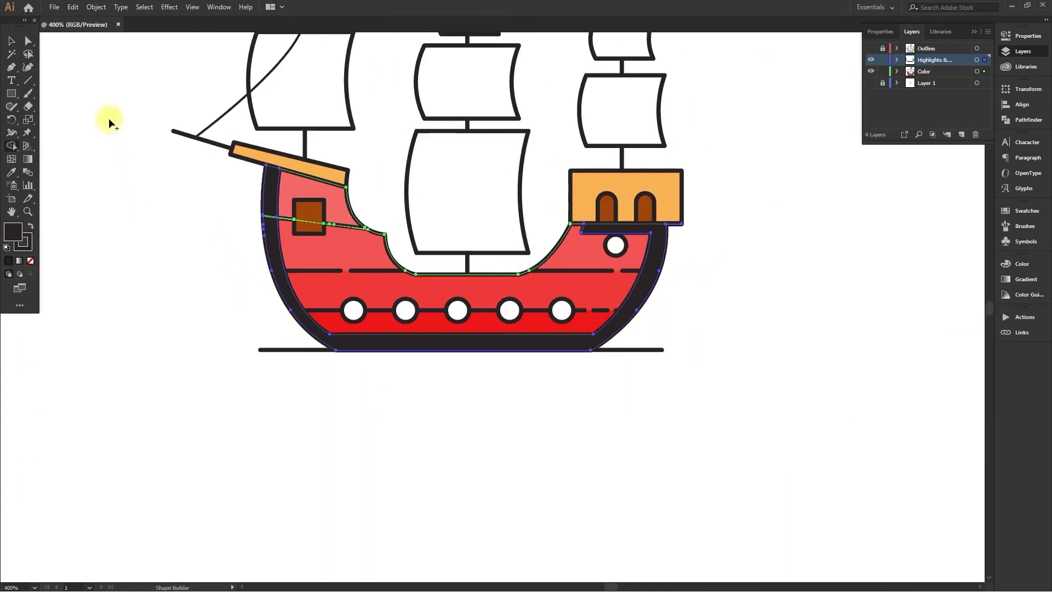
pyautogui.click(217, 186)
# - Remove the stroke from the trimmed hull shadow
pyautogui.click(268, 198)
pyautogui.click(29, 244)
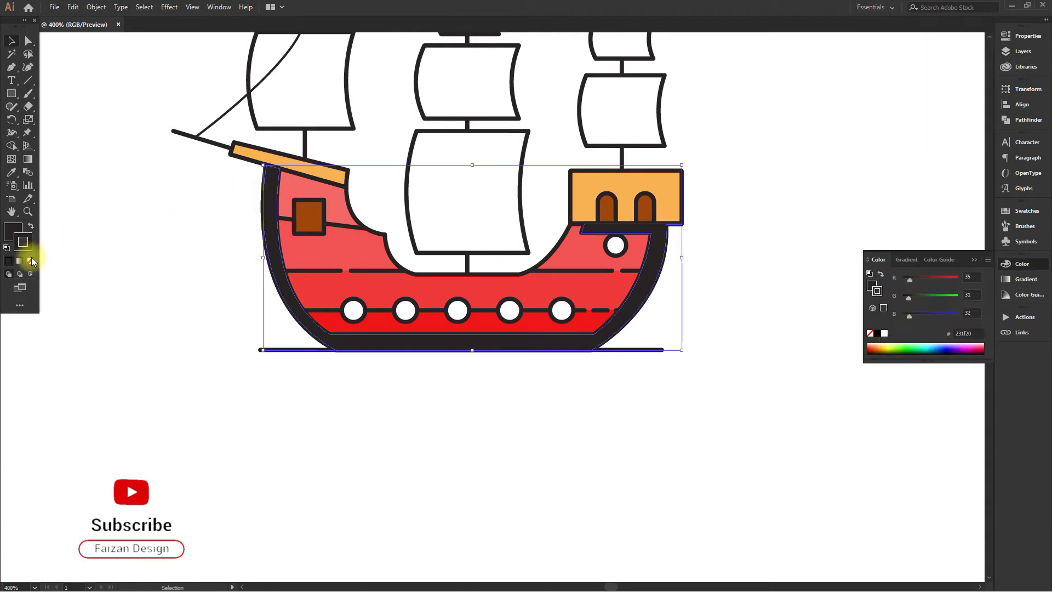
pyautogui.click(30, 260)
pyautogui.click(241, 203)
# - Set the hull shadow's blending mode to Multiply and its opacity to 15%
pyautogui.click(364, 216)
pyautogui.click(1022, 51)
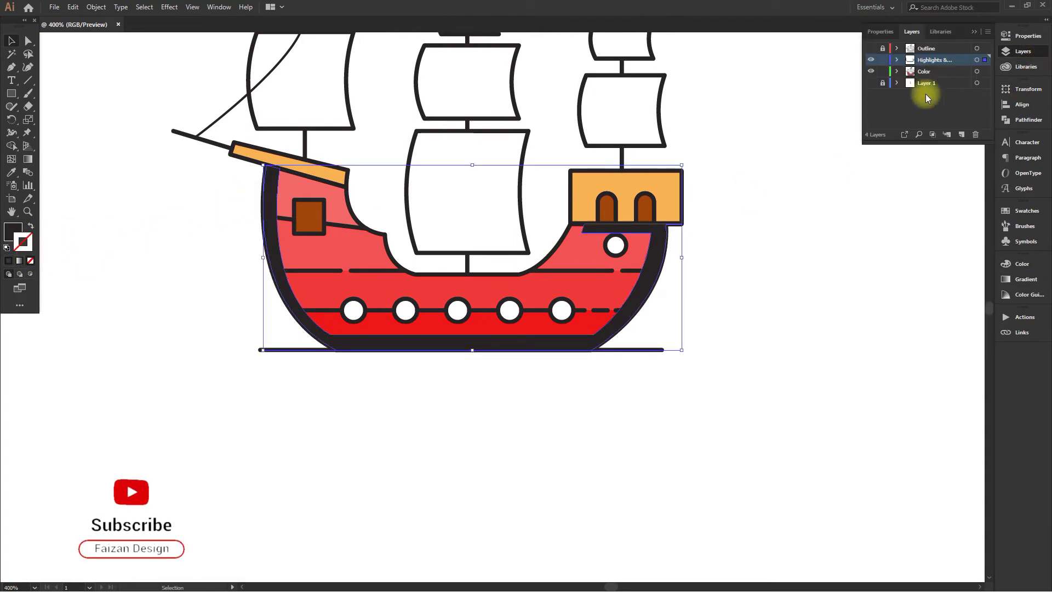
pyautogui.click(888, 33)
pyautogui.click(888, 184)
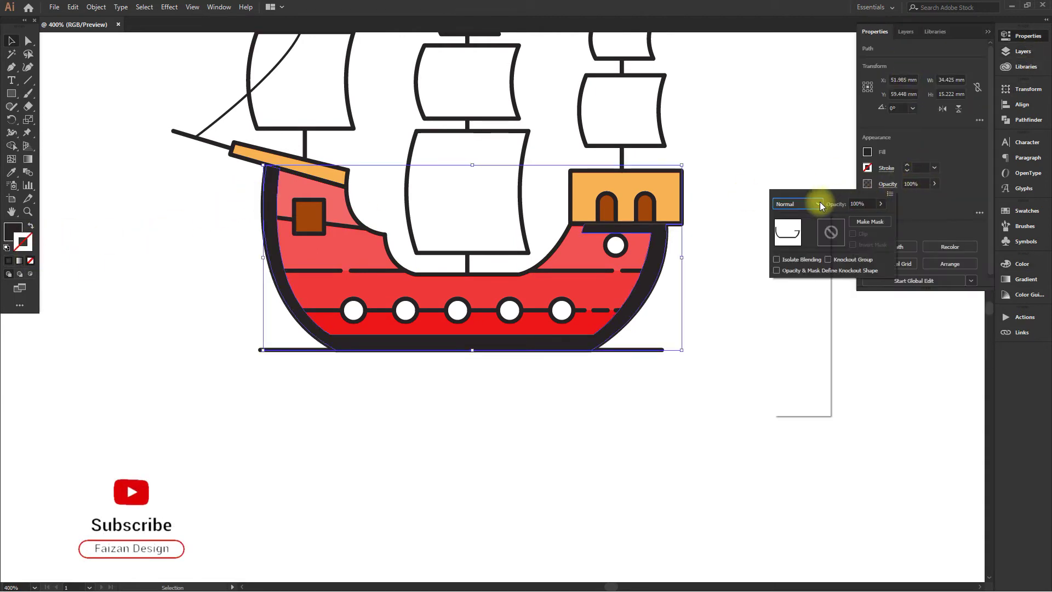
pyautogui.click(818, 203)
pyautogui.click(805, 240)
pyautogui.write('10')
pyautogui.press('Return')
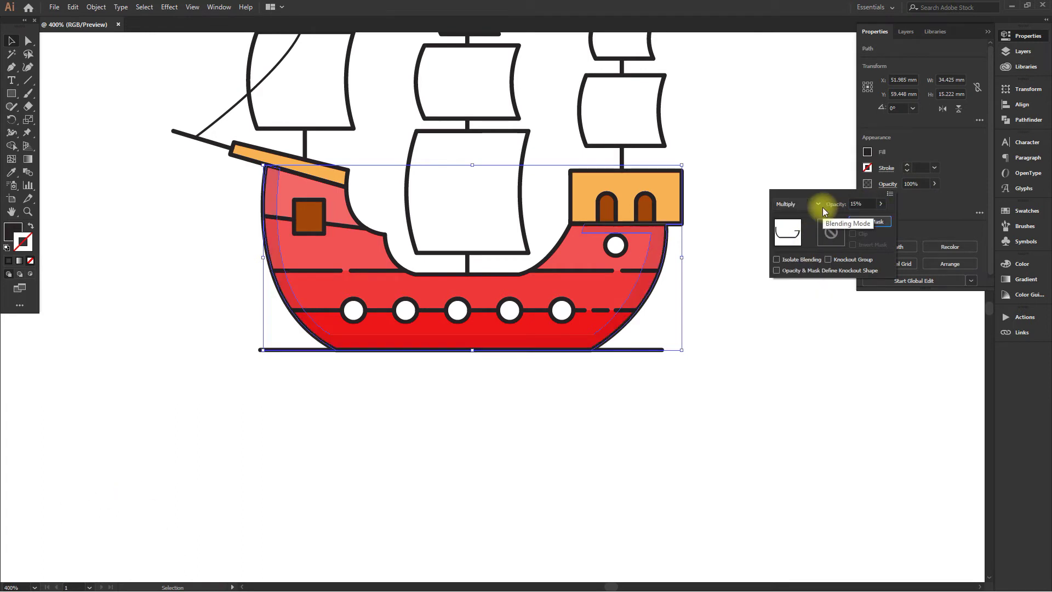
pyautogui.click(756, 348)
pyautogui.click(722, 299)
# - Start a second shadow path with the Pen tool, running below the bow beam and curving down inside the bow's upper edge
pyautogui.moveTo(718, 394); pyautogui.dragTo(719, 417)
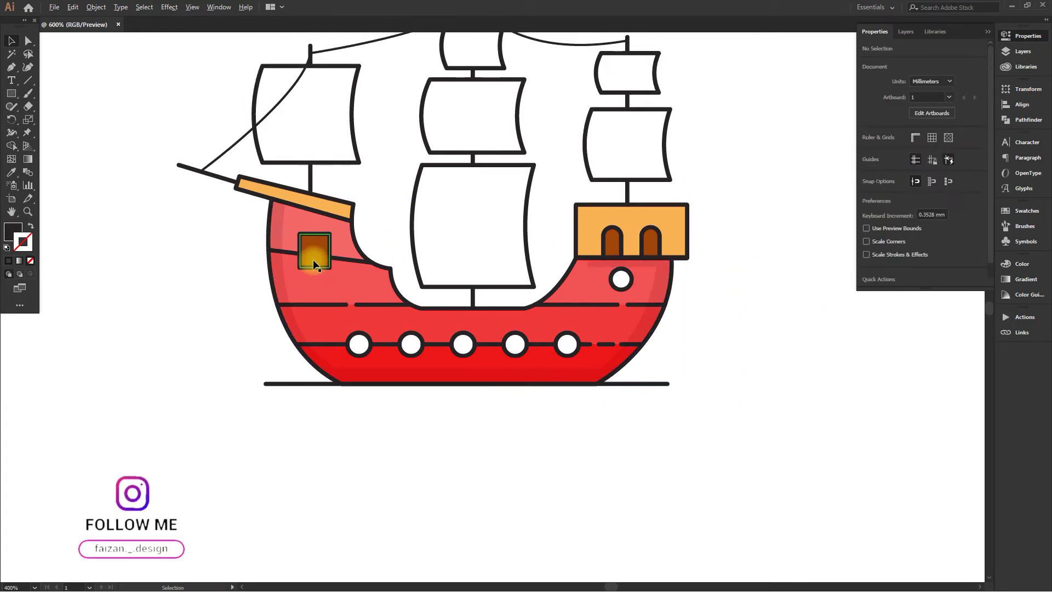
pyautogui.scroll(2, 315, 246)
pyautogui.click(12, 67)
pyautogui.keyDown('ctrl'); pyautogui.click(226, 184); pyautogui.keyUp('ctrl')
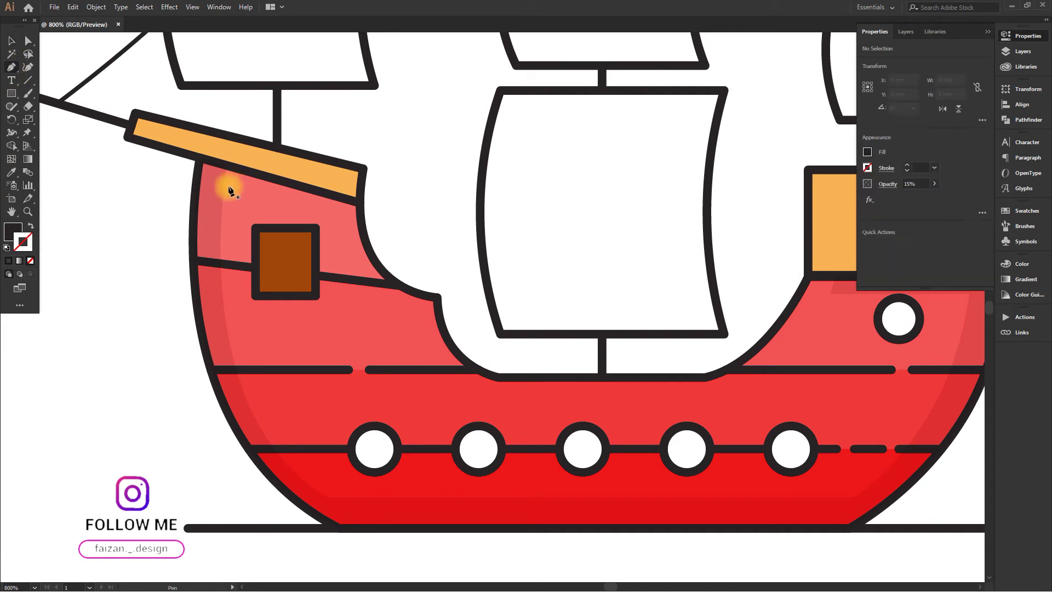
pyautogui.click(225, 182)
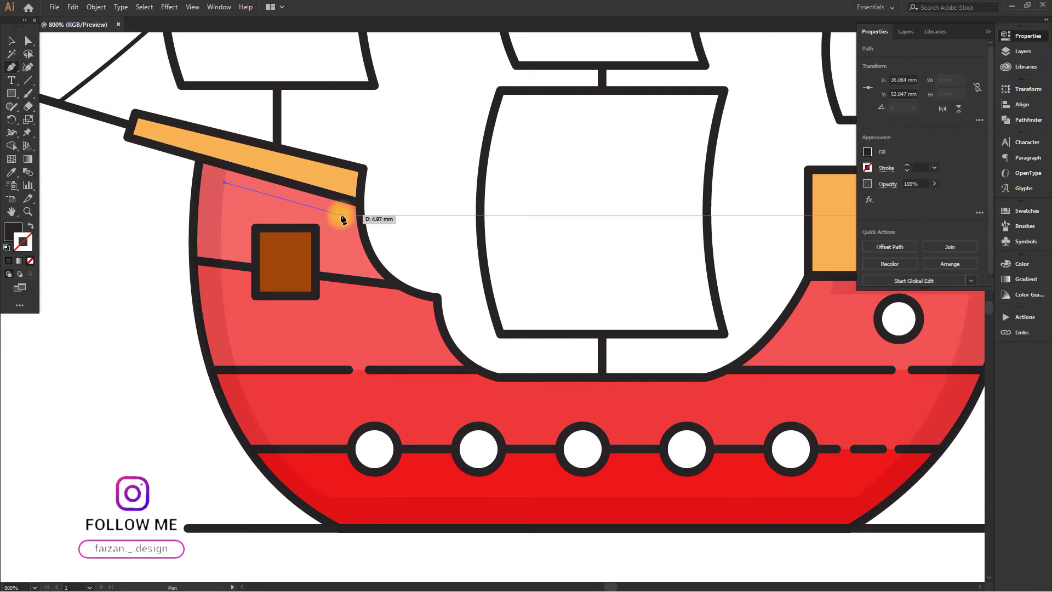
pyautogui.click(342, 214)
pyautogui.scroll(-1, 335, 241)
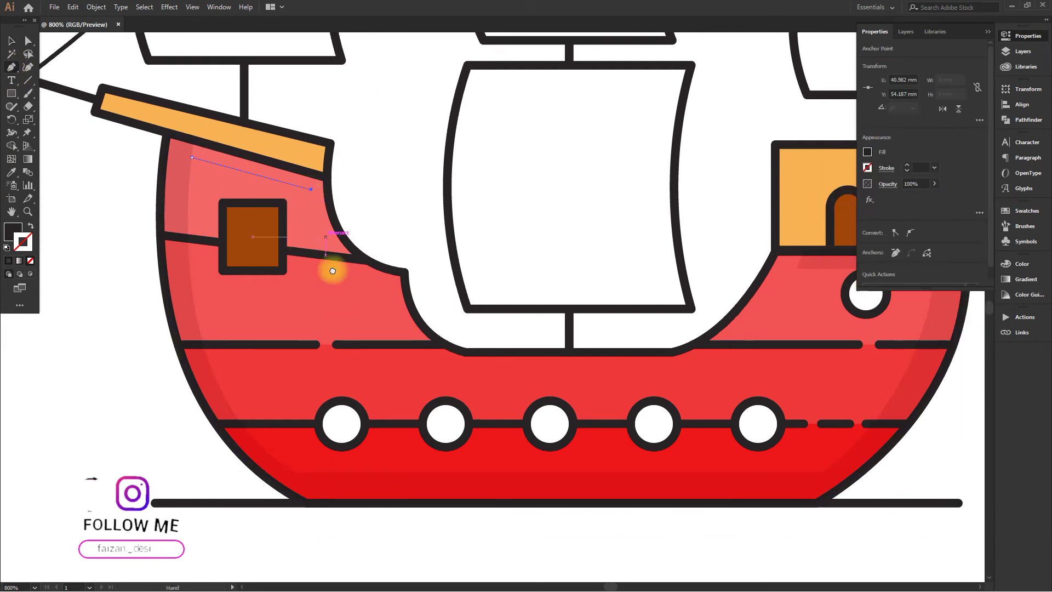
pyautogui.moveTo(468, 302)
pyautogui.mouseDown()
pyautogui.moveTo(447, 292)
pyautogui.moveTo(458, 309)
pyautogui.mouseUp()
pyautogui.keyDown('alt'); pyautogui.click(380, 287); pyautogui.keyUp('alt')
# - Continue the Pen path along the inside of the deck edge, curving down from the bow, running straight amidships and rising toward the stern cabin
pyautogui.moveTo(347, 310); pyautogui.dragTo(267, 262)
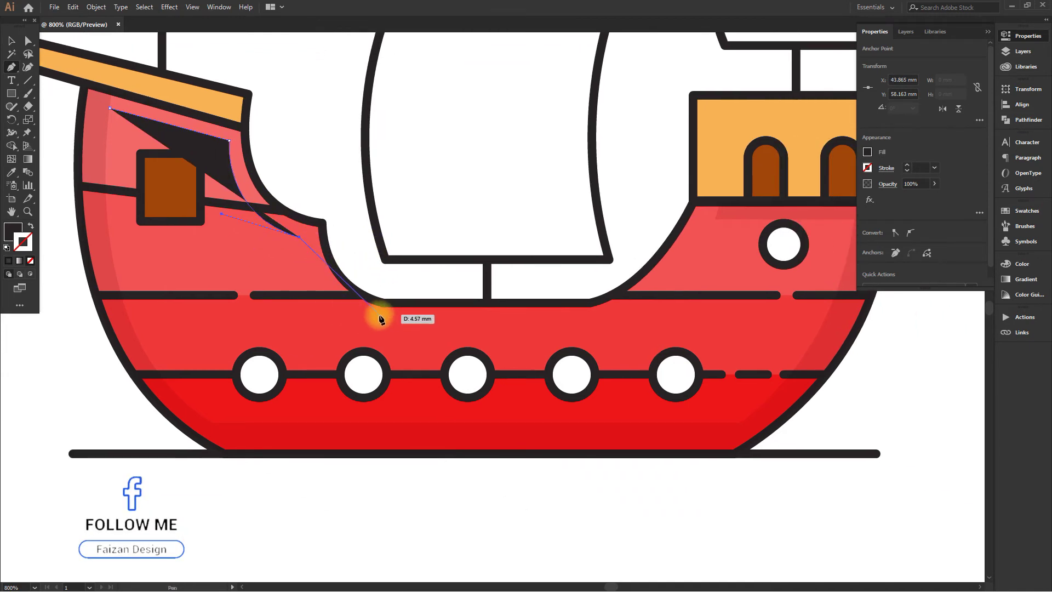
pyautogui.moveTo(438, 334); pyautogui.dragTo(437, 334)
pyautogui.click(375, 319)
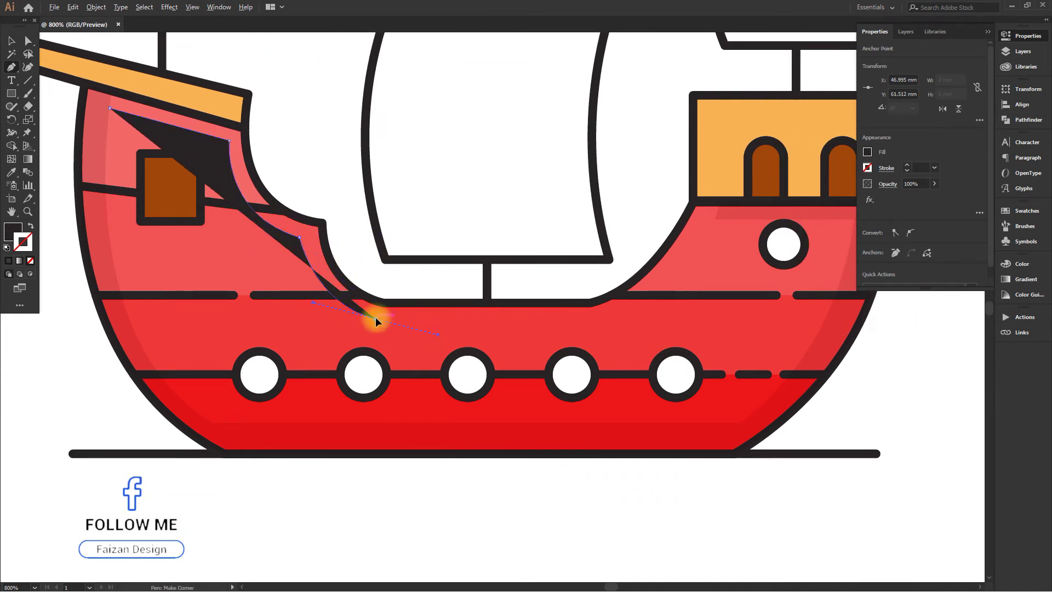
pyautogui.keyDown('shift'); pyautogui.click(590, 319); pyautogui.keyUp('shift')
pyautogui.moveTo(702, 269); pyautogui.dragTo(534, 318)
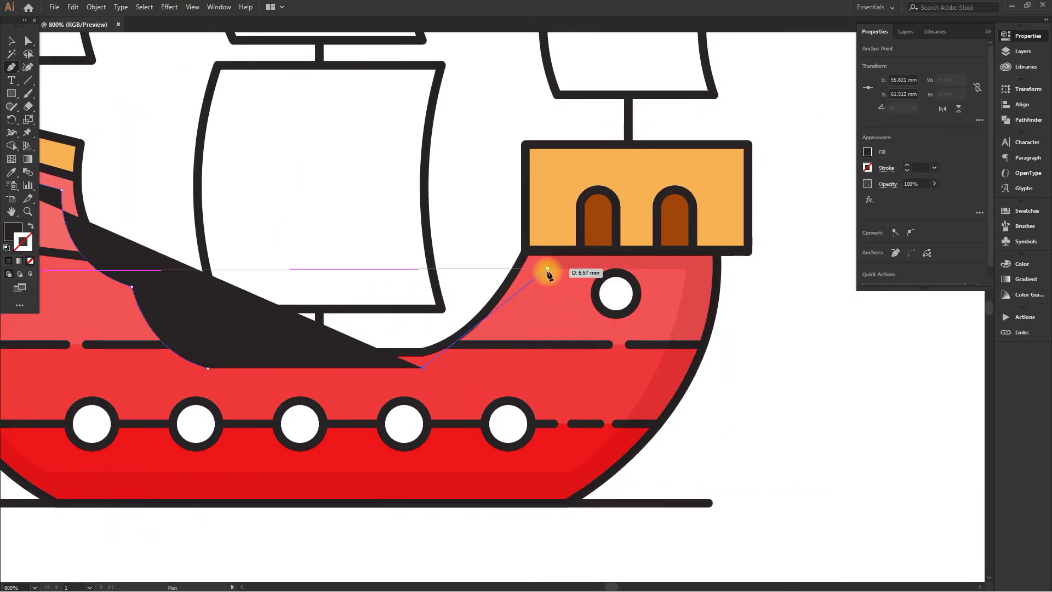
pyautogui.moveTo(547, 268); pyautogui.dragTo(565, 235)
pyautogui.moveTo(590, 187); pyautogui.dragTo(589, 182)
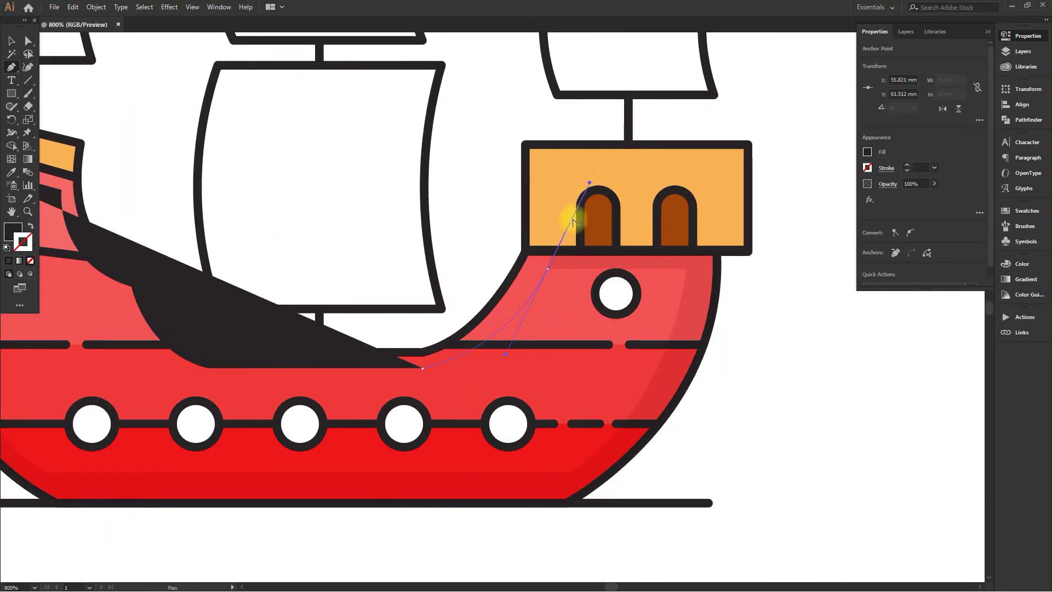
# - Close the path with corner points from the stern cabin's base back across the sail to the underside of the bow beam
pyautogui.click(547, 269)
pyautogui.click(553, 250)
pyautogui.click(489, 241)
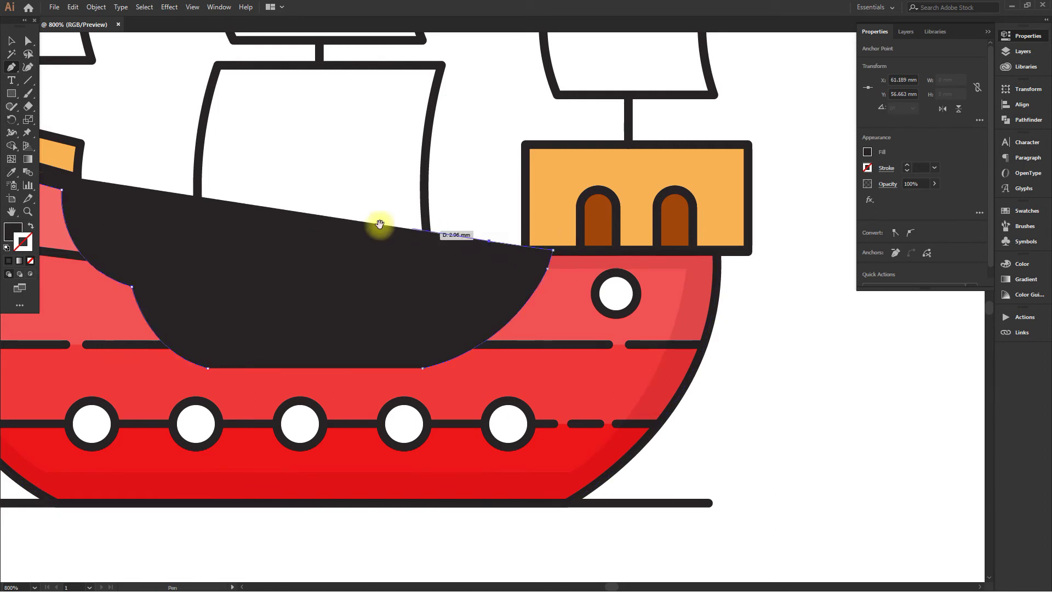
pyautogui.moveTo(113, 174); pyautogui.dragTo(328, 228)
pyautogui.click(323, 224)
pyautogui.click(159, 194)
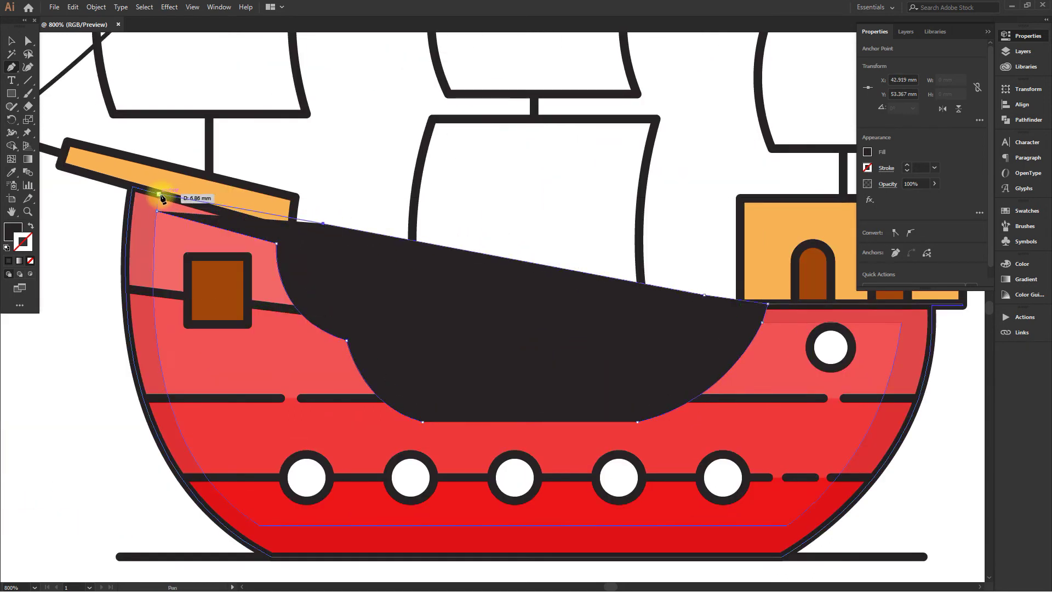
pyautogui.moveTo(175, 307); pyautogui.dragTo(206, 239)
# - Select the new path with the bow and hull shapes and trim away the part above the deck edge with the Shape Builder tool
pyautogui.click(11, 43)
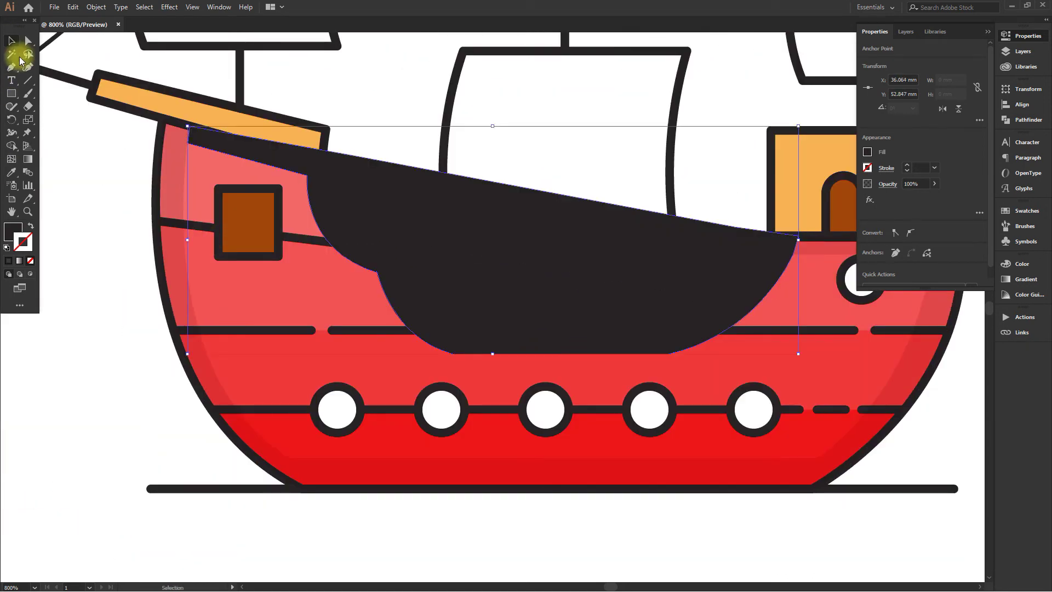
pyautogui.keyDown('shift'); pyautogui.click(215, 210); pyautogui.keyUp('shift')
pyautogui.keyDown('shift'); pyautogui.click(208, 289); pyautogui.keyUp('shift')
pyautogui.moveTo(433, 280); pyautogui.dragTo(313, 300)
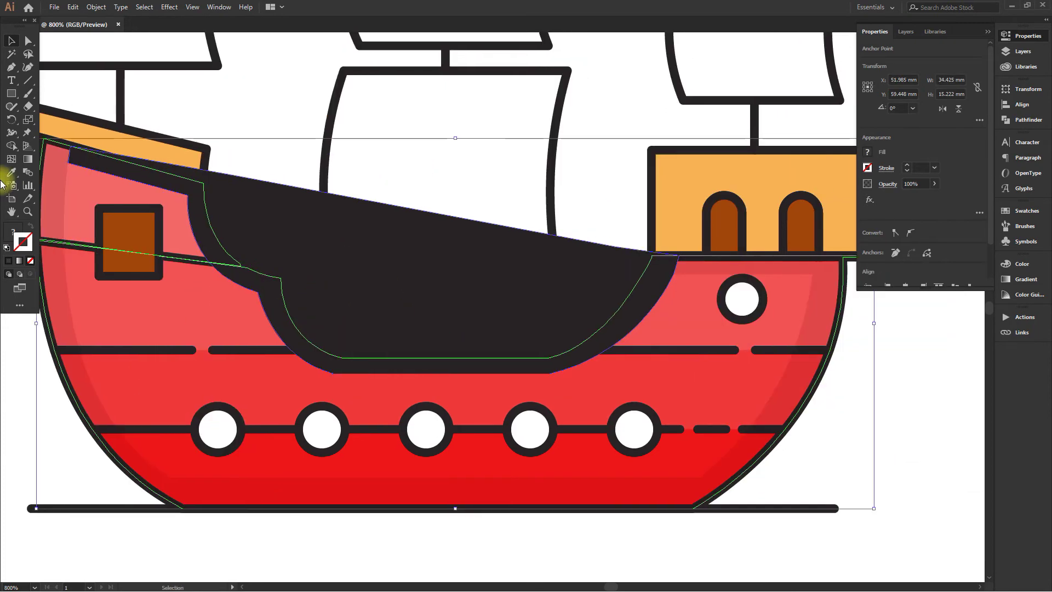
pyautogui.click(12, 148)
pyautogui.keyDown('alt'); pyautogui.click(284, 247); pyautogui.keyUp('alt')
pyautogui.moveTo(267, 251)
pyautogui.mouseDown()
pyautogui.moveTo(290, 199)
pyautogui.moveTo(286, 242)
pyautogui.mouseUp()
# - Select only the trimmed deck-edge band, hide the Outline layer and fill the band with white
pyautogui.click(11, 43)
pyautogui.click(243, 131)
pyautogui.click(229, 169)
pyautogui.keyDown('shift'); pyautogui.click(284, 237); pyautogui.keyUp('shift')
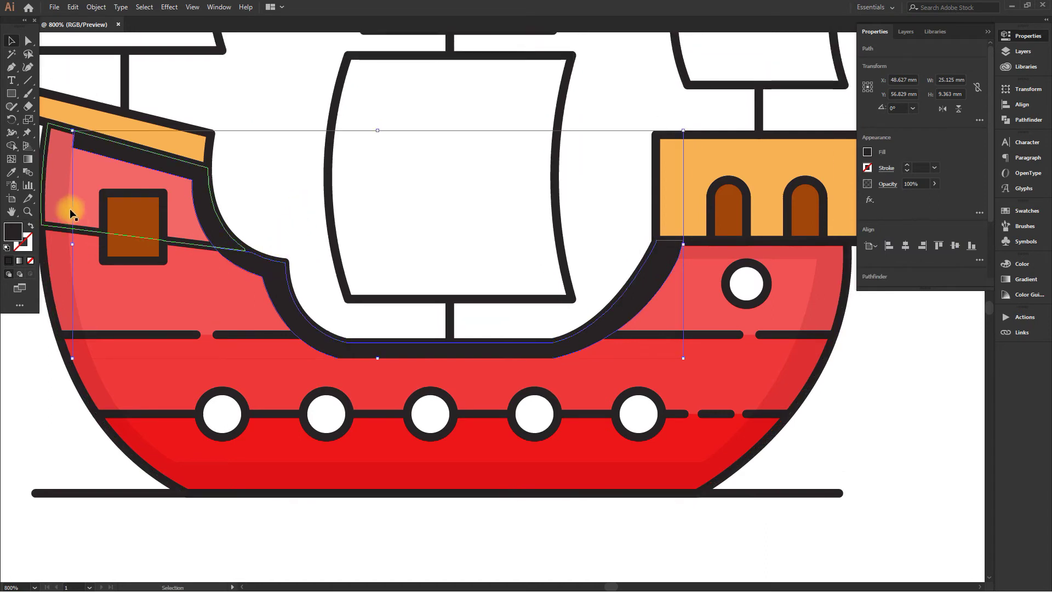
pyautogui.click(906, 31)
pyautogui.doubleClick(18, 234)
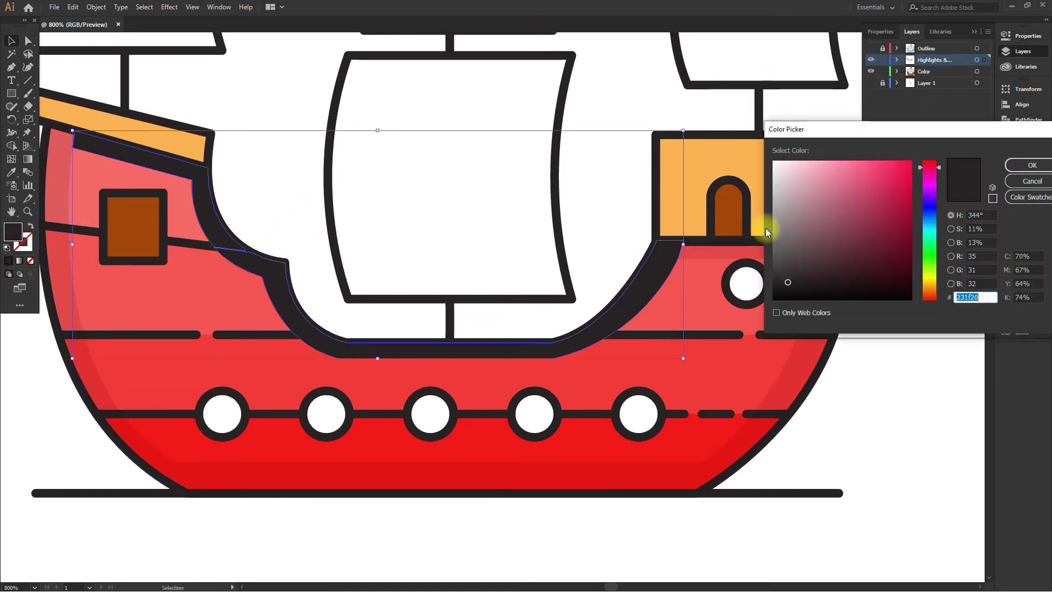
pyautogui.click(774, 161)
pyautogui.click(1026, 166)
# - Set the white deck-edge highlight's opacity to 15% and show the Outline layer again
pyautogui.click(879, 32)
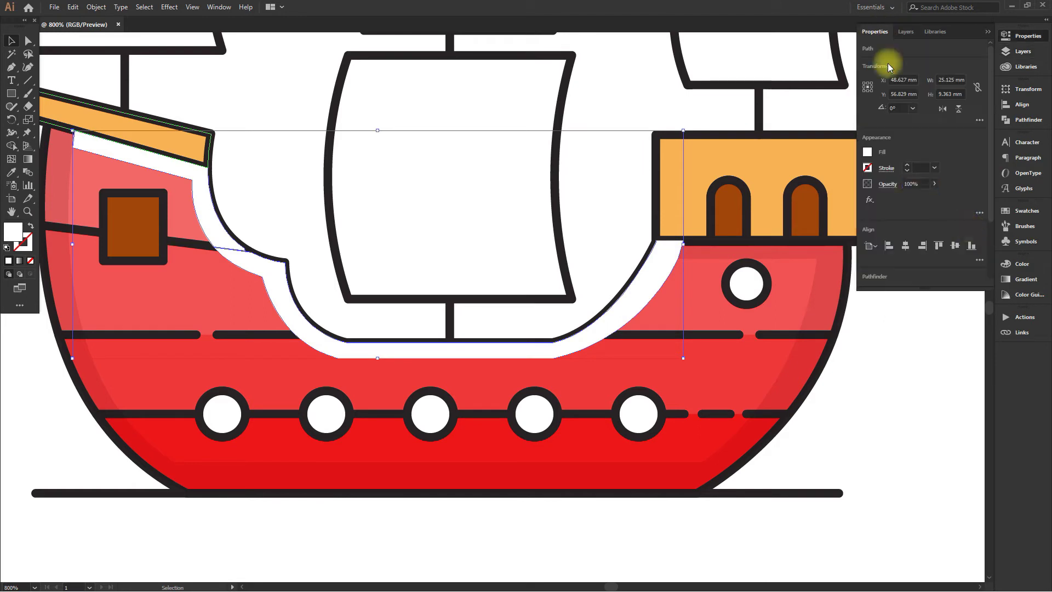
pyautogui.click(914, 185)
pyautogui.write('15')
pyautogui.press('Return')
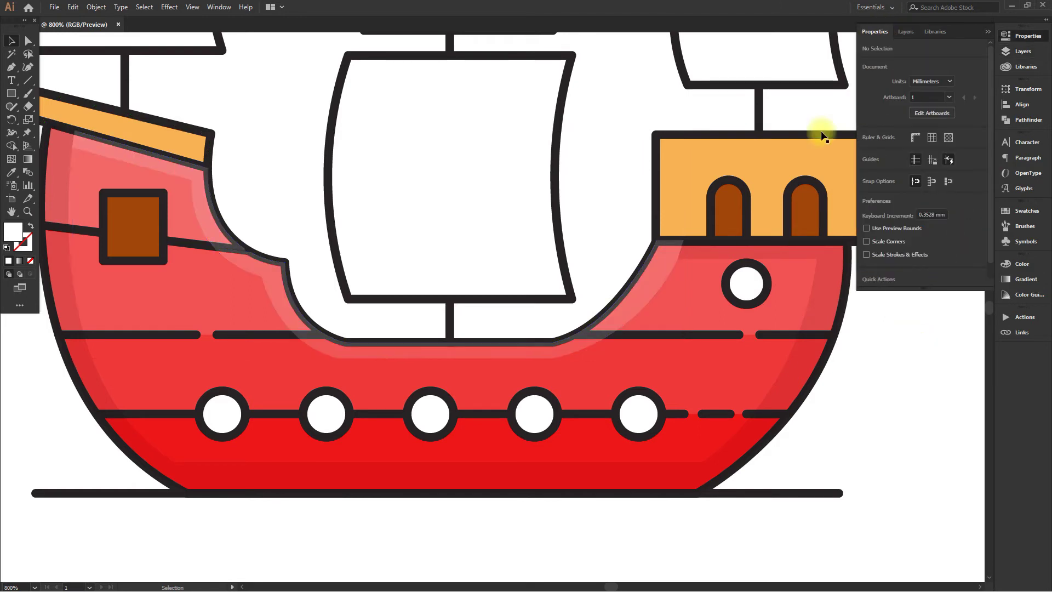
pyautogui.click(908, 31)
pyautogui.click(873, 207)
pyautogui.click(876, 252)
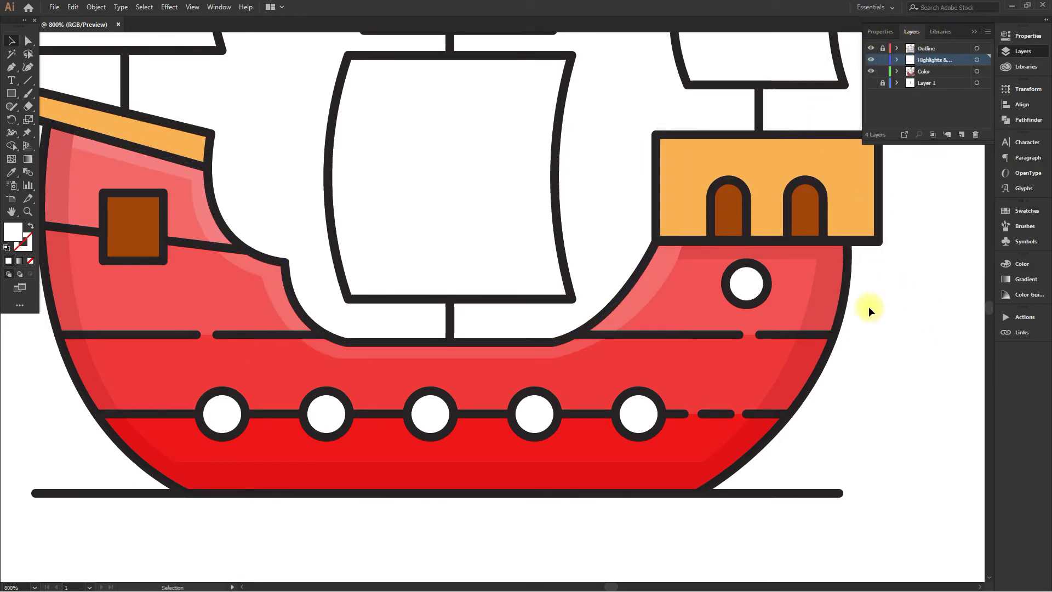
# - Draw a shadow path over the rear-facing half of the bow mast's sail, with a curved inner edge and straight sides extending past the sail
pyautogui.click(741, 325)
pyautogui.scroll(-1, 753, 320)
pyautogui.click(557, 336)
pyautogui.click(606, 331)
pyautogui.scroll(-1, 563, 322)
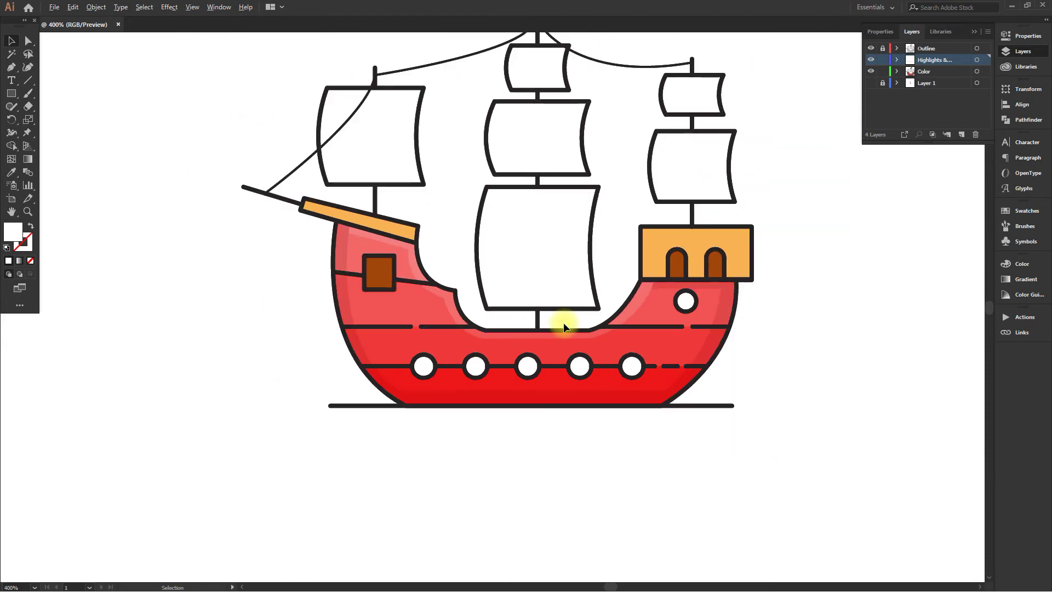
pyautogui.moveTo(533, 219); pyautogui.dragTo(510, 241)
pyautogui.moveTo(411, 113); pyautogui.dragTo(411, 175)
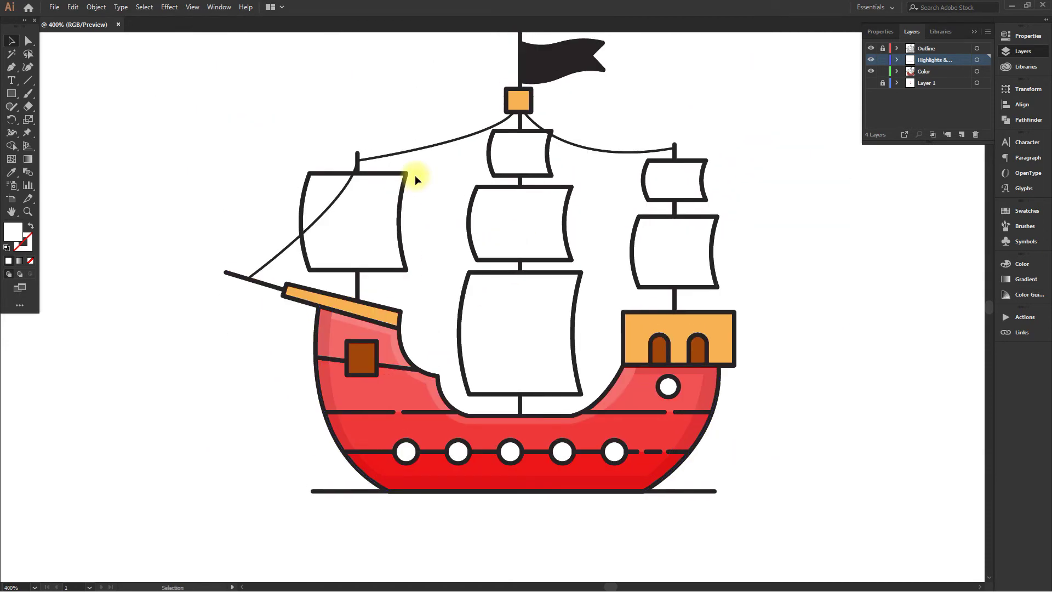
pyautogui.scroll(2, 387, 188)
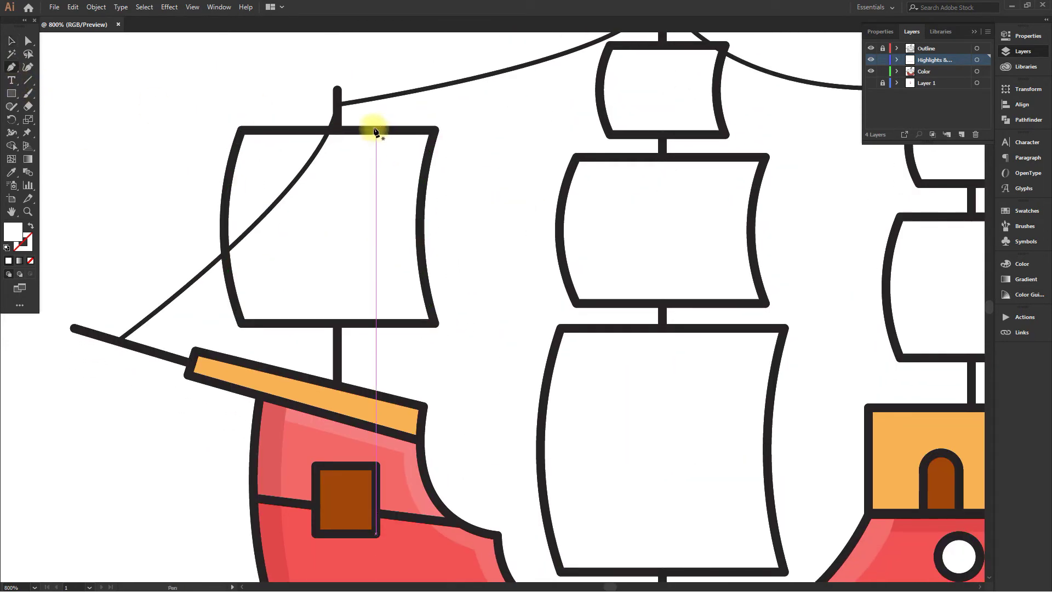
pyautogui.click(372, 130)
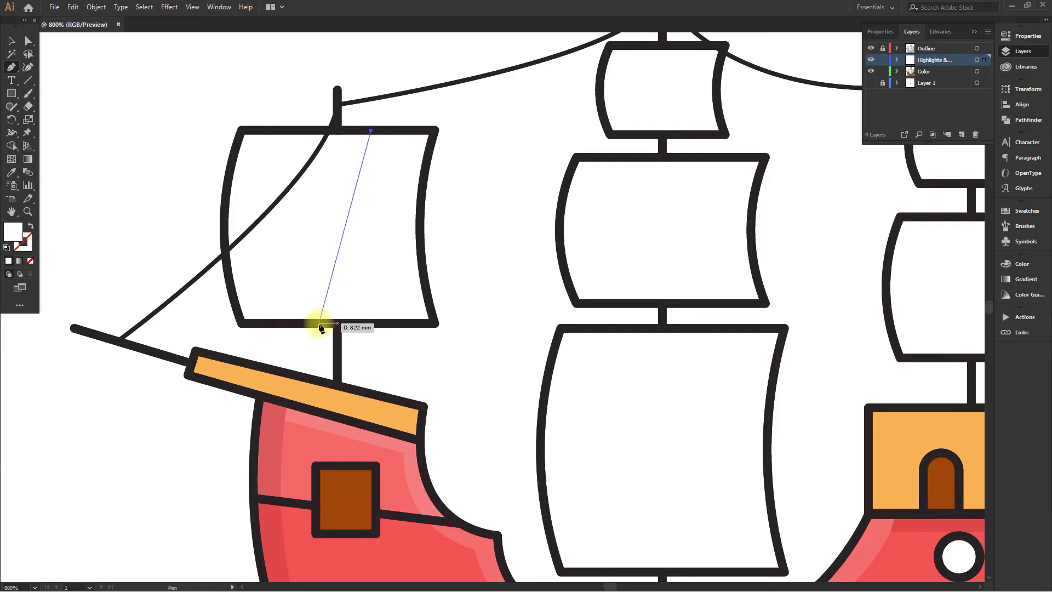
pyautogui.moveTo(316, 324); pyautogui.dragTo(235, 401)
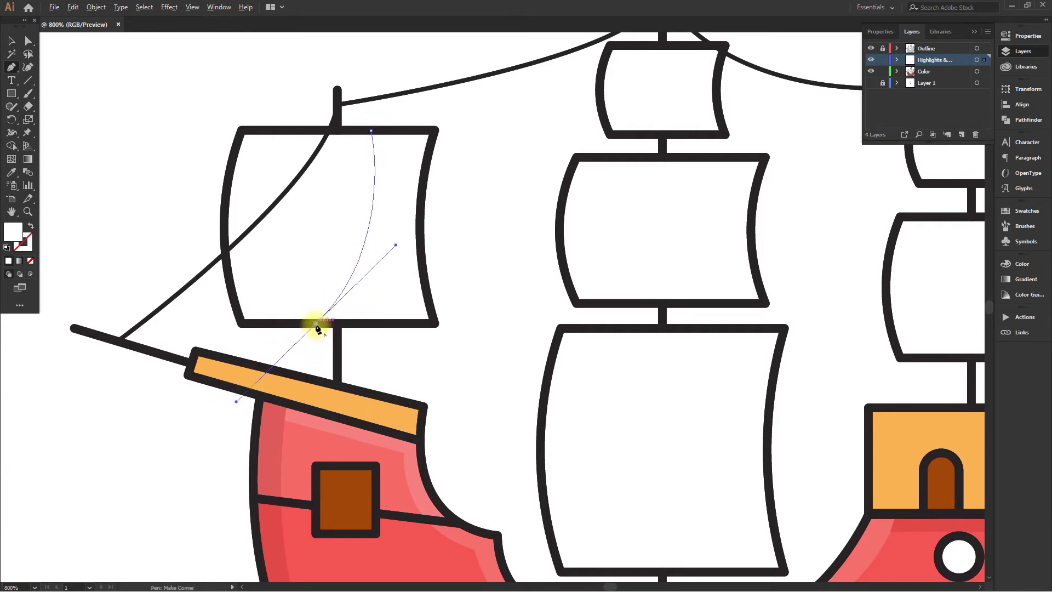
pyautogui.click(316, 323)
pyautogui.click(477, 323)
pyautogui.click(477, 104)
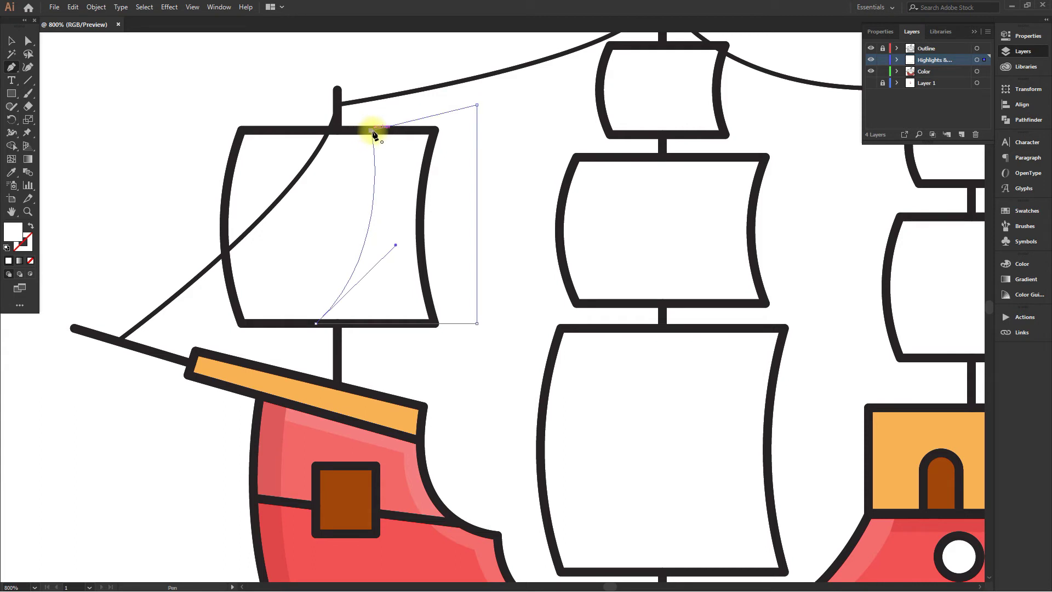
# - Select the shadow path with the bow mast's sail and trim away the part outside the sail with the Shape Builder tool
pyautogui.click(11, 41)
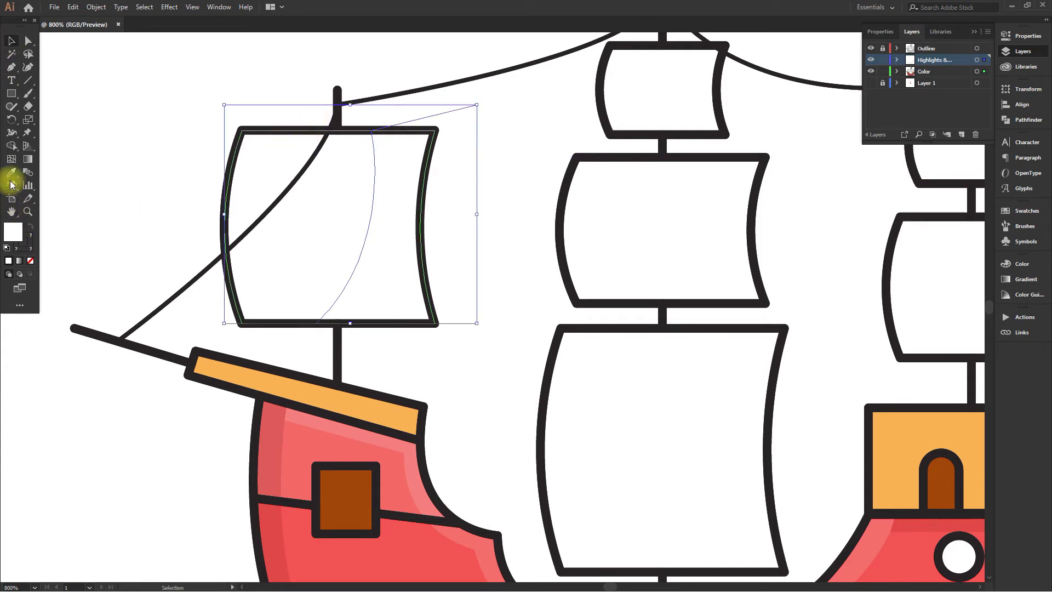
pyautogui.click(11, 145)
pyautogui.keyDown('alt'); pyautogui.click(456, 159); pyautogui.keyUp('alt')
pyautogui.press('v')
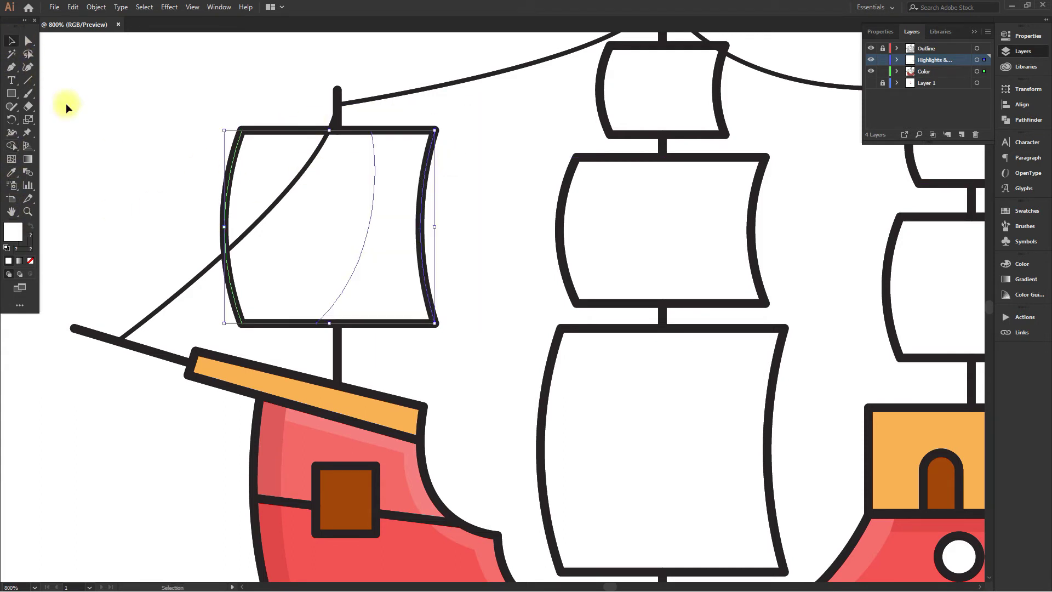
# - Fill the trimmed shadow on the bow mast's sail with light grey #c4c4c4
pyautogui.click(879, 32)
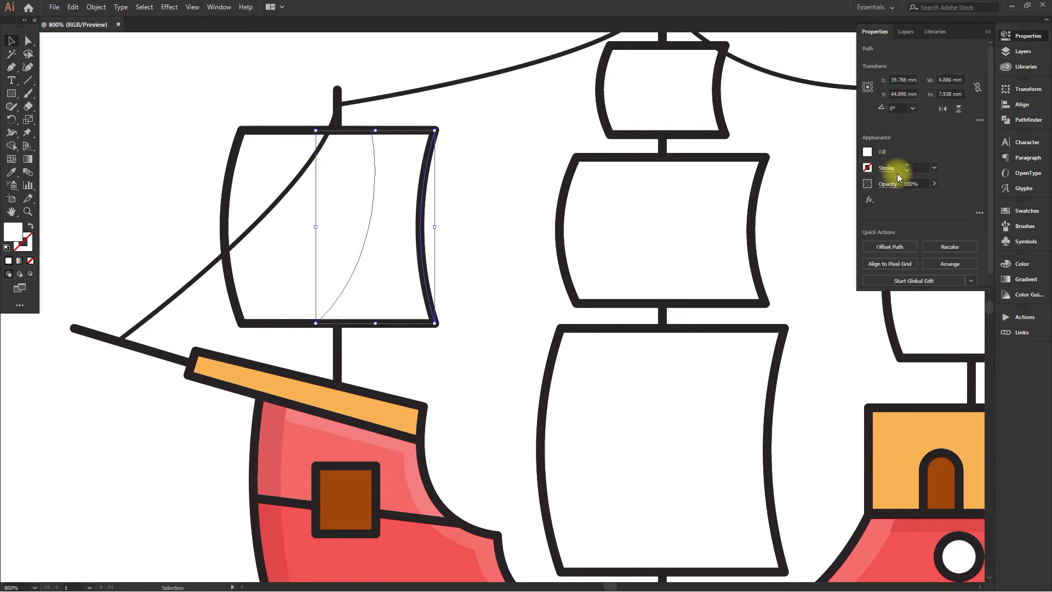
pyautogui.doubleClick(12, 232)
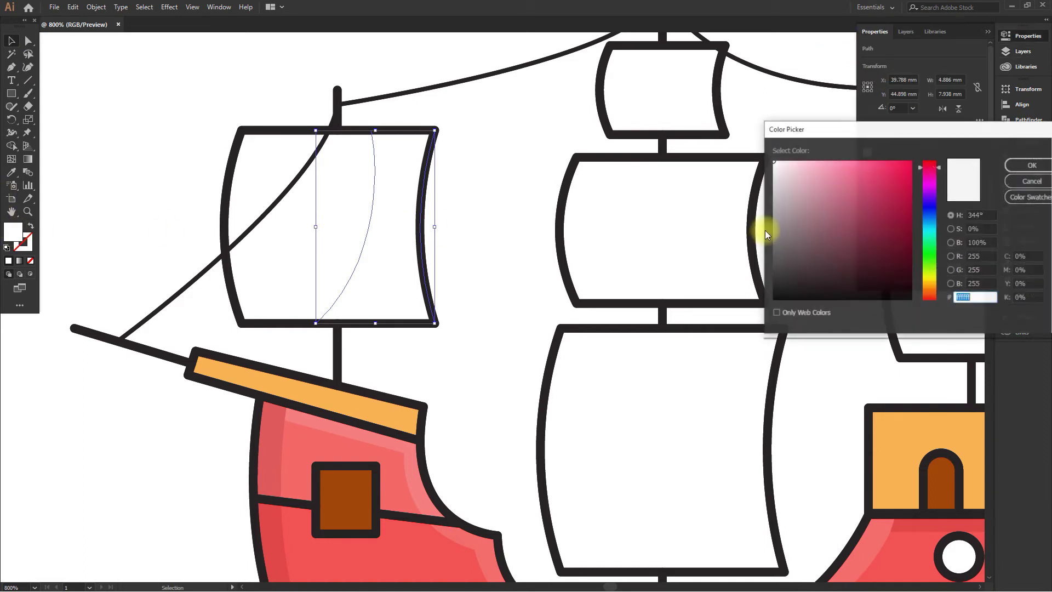
pyautogui.click(765, 219)
pyautogui.click(1030, 164)
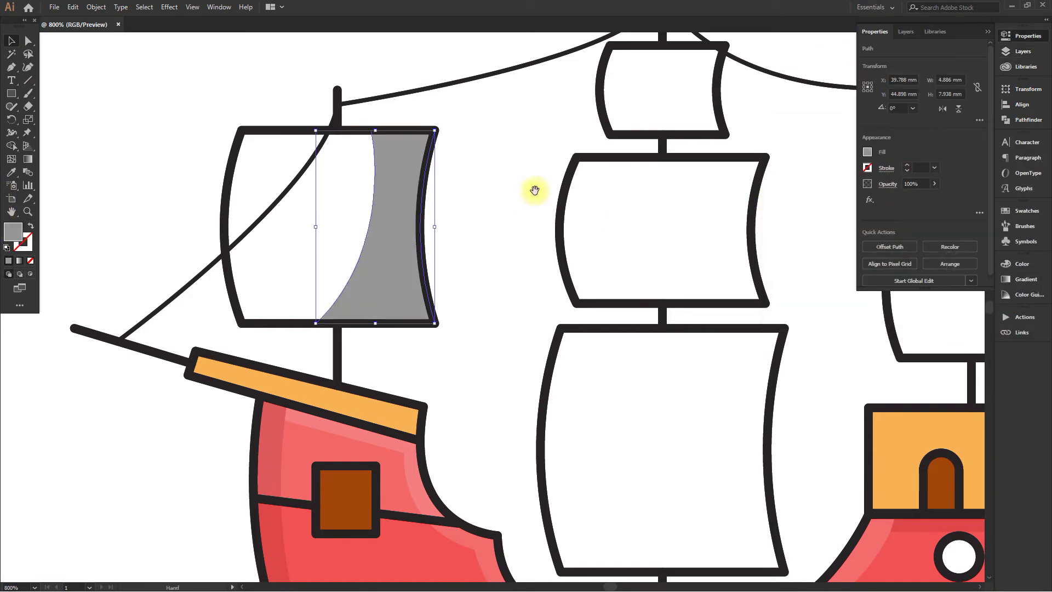
pyautogui.moveTo(535, 187); pyautogui.dragTo(362, 253)
pyautogui.doubleClick(12, 233)
pyautogui.moveTo(774, 206); pyautogui.dragTo(769, 192)
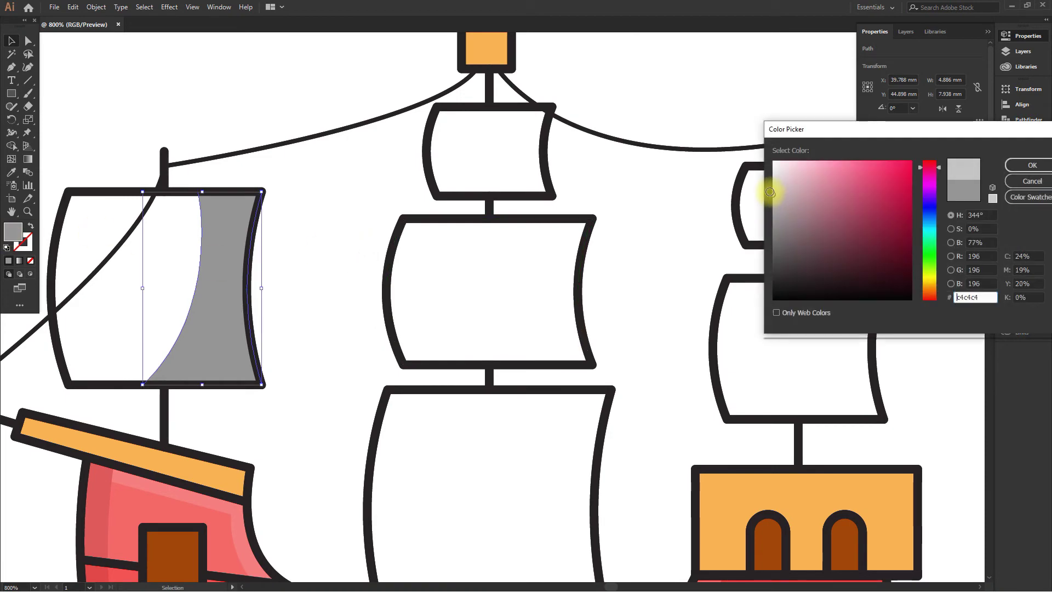
pyautogui.click(1028, 173)
pyautogui.click(343, 258)
# - Draw a closed grey shadow path with a curved inner edge over the rear-facing half of the main mast's smallest sail
pyautogui.scroll(-2, 344, 258)
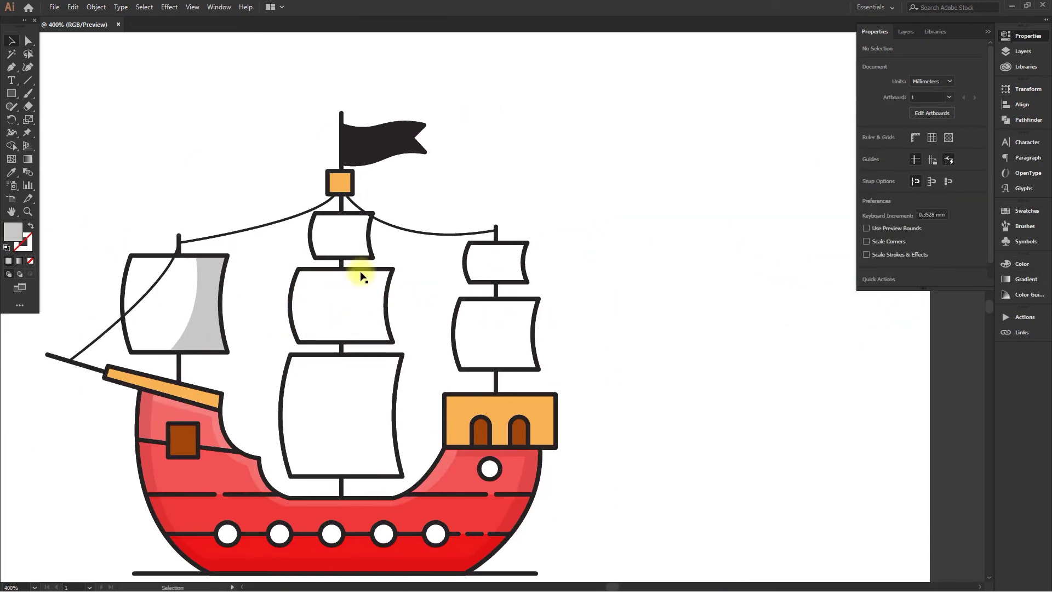
pyautogui.scroll(2, 351, 219)
pyautogui.click(360, 190)
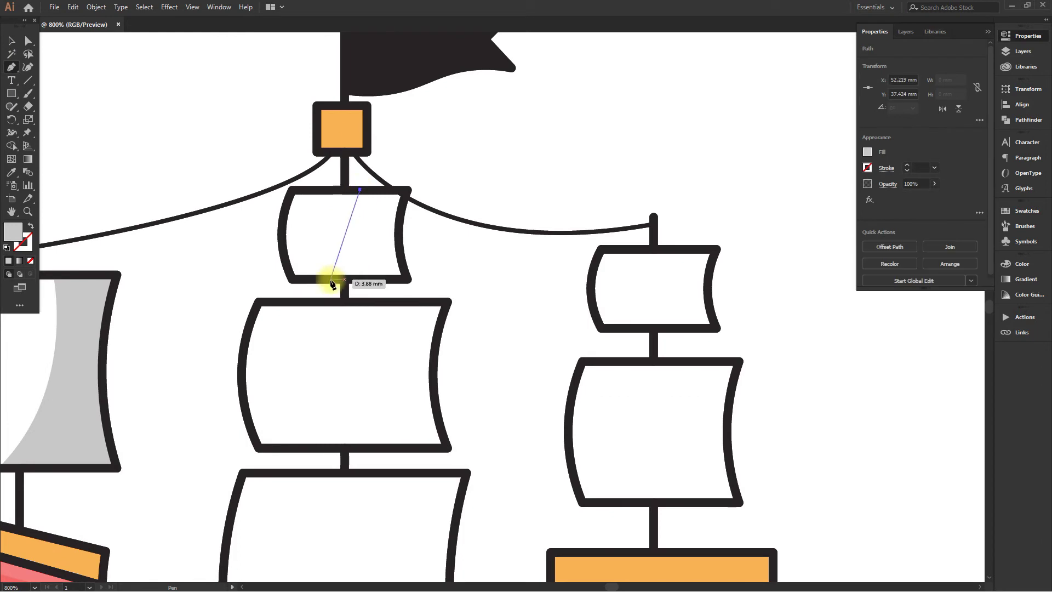
pyautogui.moveTo(331, 280); pyautogui.dragTo(283, 306)
pyautogui.click(331, 280)
pyautogui.keyDown('shift'); pyautogui.click(424, 280); pyautogui.keyUp('shift')
pyautogui.keyDown('shift'); pyautogui.click(441, 198); pyautogui.keyUp('shift')
pyautogui.keyDown('shift'); pyautogui.click(424, 155); pyautogui.keyUp('shift')
pyautogui.click(360, 191)
# - Trim the shadow to the outline of the main mast's smallest sail with the Shape Builder tool
pyautogui.keyDown('shift'); pyautogui.click(286, 228); pyautogui.keyUp('shift')
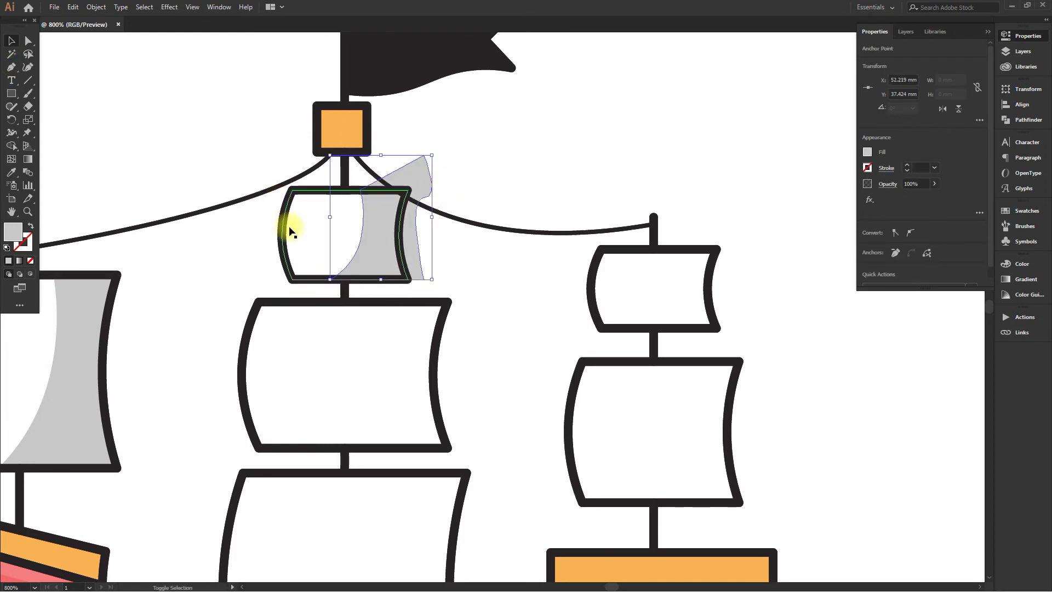
pyautogui.click(11, 145)
pyautogui.keyDown('alt'); pyautogui.click(405, 176); pyautogui.keyUp('alt')
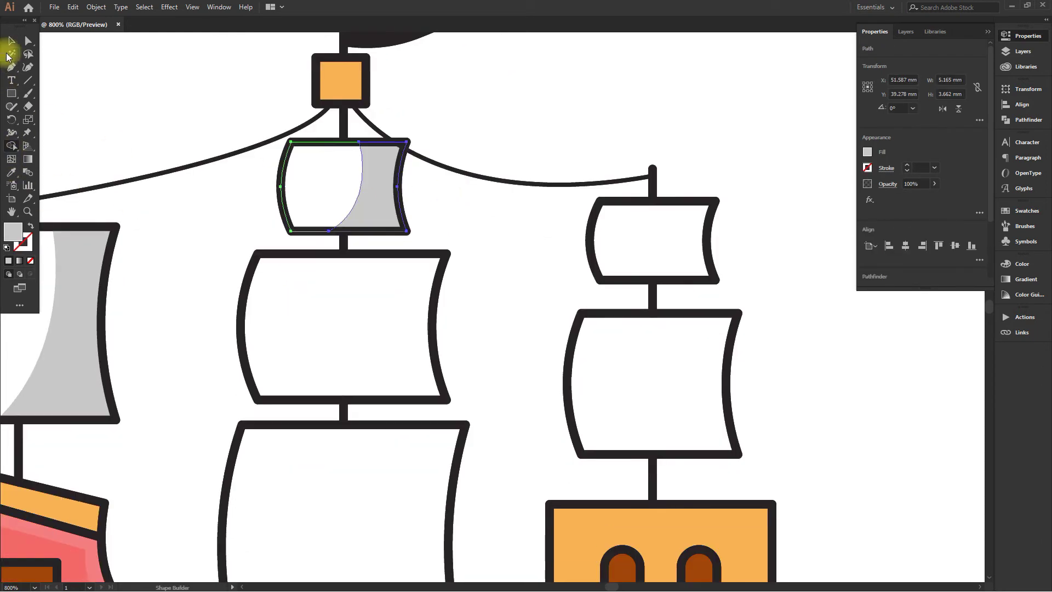
pyautogui.click(11, 41)
pyautogui.click(192, 208)
# - Draw a closed grey shadow path with a curved inner edge over the rear-facing part of the main mast's middle sail
pyautogui.moveTo(302, 257); pyautogui.dragTo(306, 206)
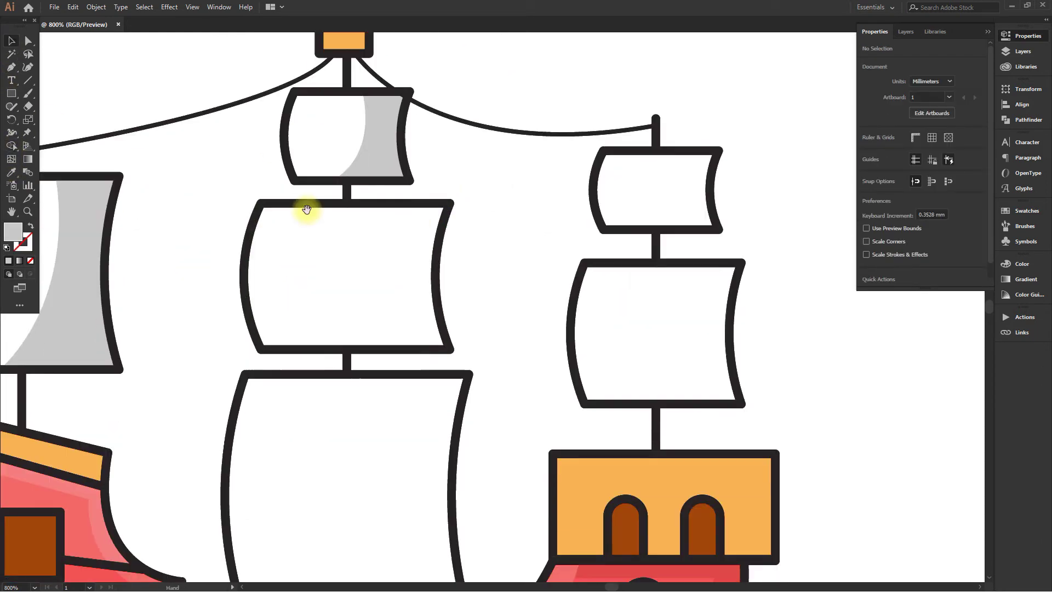
pyautogui.click(11, 68)
pyautogui.click(375, 205)
pyautogui.moveTo(324, 350); pyautogui.dragTo(235, 400)
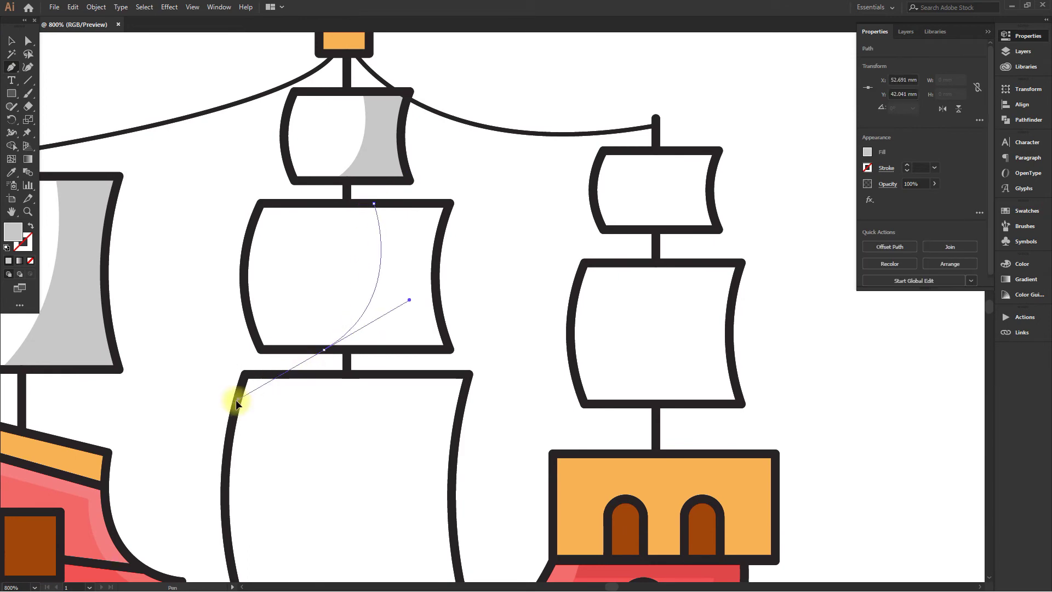
pyautogui.keyDown('alt'); pyautogui.click(324, 350); pyautogui.keyUp('alt')
pyautogui.click(469, 349)
pyautogui.click(468, 207)
pyautogui.click(476, 174)
pyautogui.click(374, 204)
# - Select the shadow with the main mast's middle sail and trim away the excess with the Shape Builder tool
pyautogui.moveTo(354, 232); pyautogui.dragTo(331, 188)
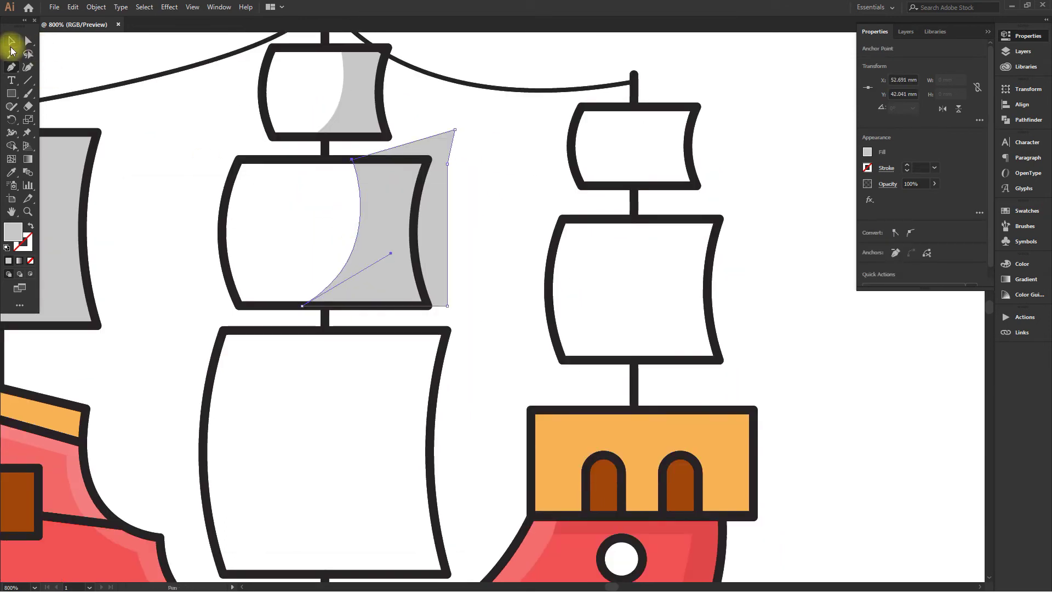
pyautogui.click(11, 42)
pyautogui.keyDown('shift'); pyautogui.click(221, 235); pyautogui.keyUp('shift')
pyautogui.click(11, 145)
pyautogui.keyDown('alt'); pyautogui.click(430, 160); pyautogui.keyUp('alt')
pyautogui.moveTo(406, 303); pyautogui.dragTo(399, 190)
pyautogui.click(11, 41)
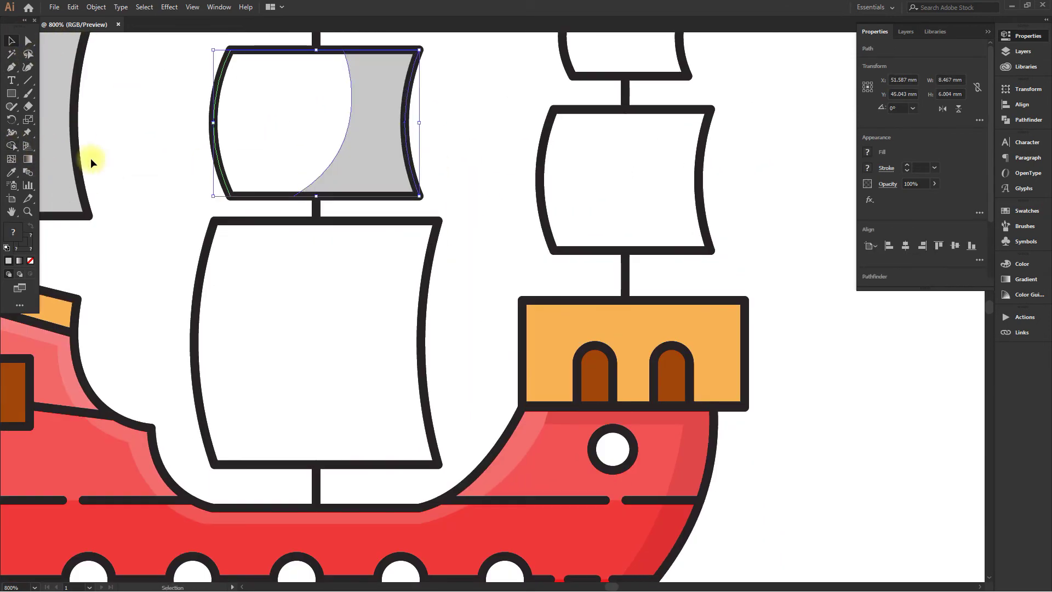
pyautogui.click(92, 163)
# - Draw a closed grey shadow path with a curved inner edge over the rear-facing part of the main mast's largest sail
pyautogui.click(11, 68)
pyautogui.moveTo(180, 278); pyautogui.dragTo(221, 244)
pyautogui.click(398, 183)
pyautogui.moveTo(357, 430); pyautogui.dragTo(249, 426)
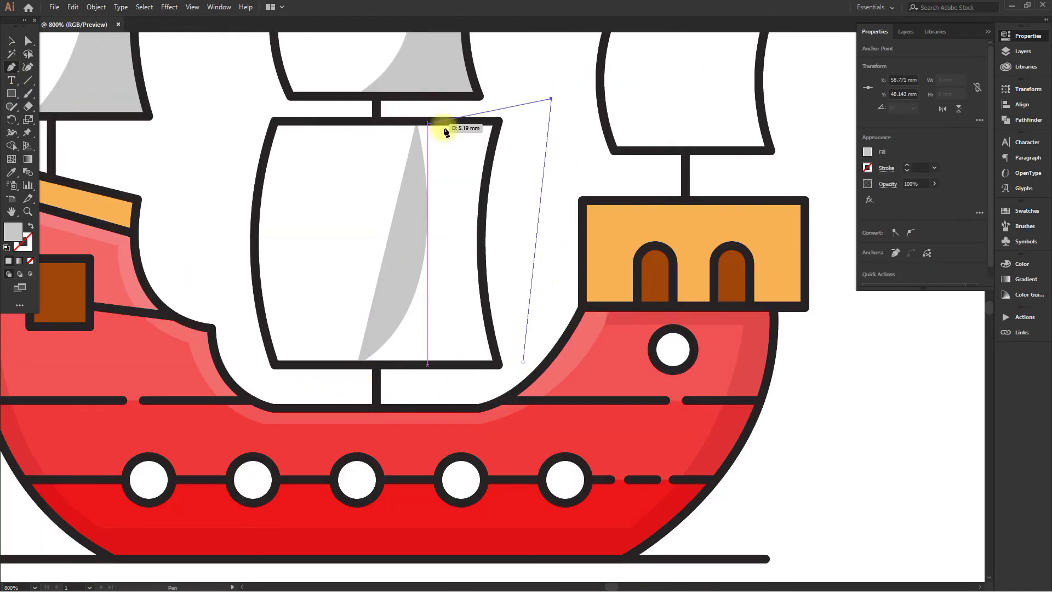
pyautogui.click(510, 364)
pyautogui.click(537, 108)
pyautogui.click(417, 121)
pyautogui.moveTo(418, 122); pyautogui.dragTo(402, 90)
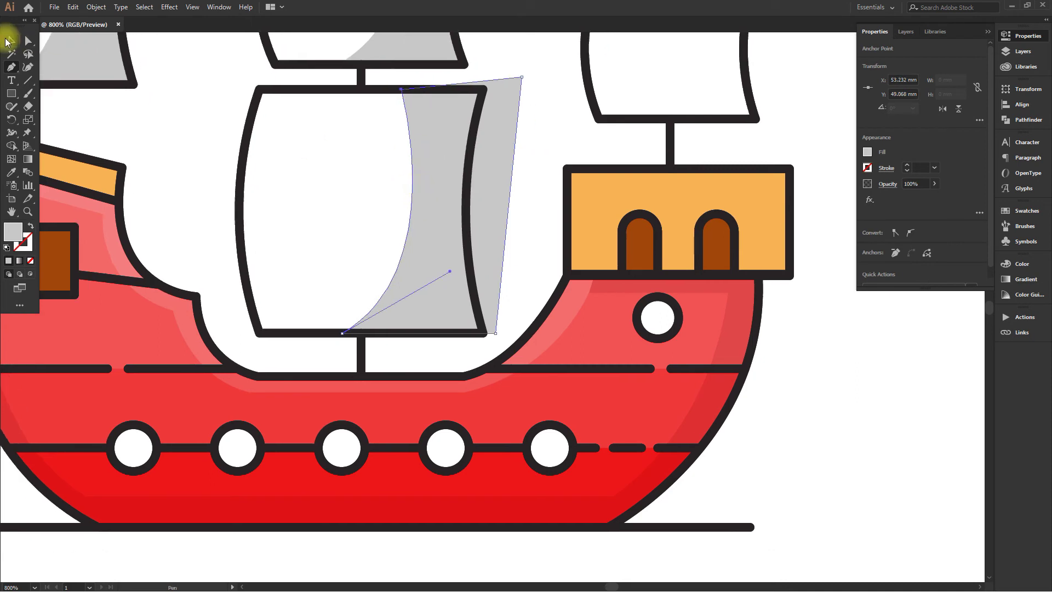
# - Trim the shadow to the outline of the main mast's largest sail with the Shape Builder tool
pyautogui.click(11, 41)
pyautogui.keyDown('shift'); pyautogui.click(270, 91); pyautogui.keyUp('shift')
pyautogui.click(12, 145)
pyautogui.keyDown('alt'); pyautogui.click(500, 110); pyautogui.keyUp('alt')
# - Draw a closed grey shadow path with a curved inner edge over the rear-facing part of the rear mast's upper sail
pyautogui.moveTo(508, 41); pyautogui.dragTo(260, 375)
pyautogui.press('p')
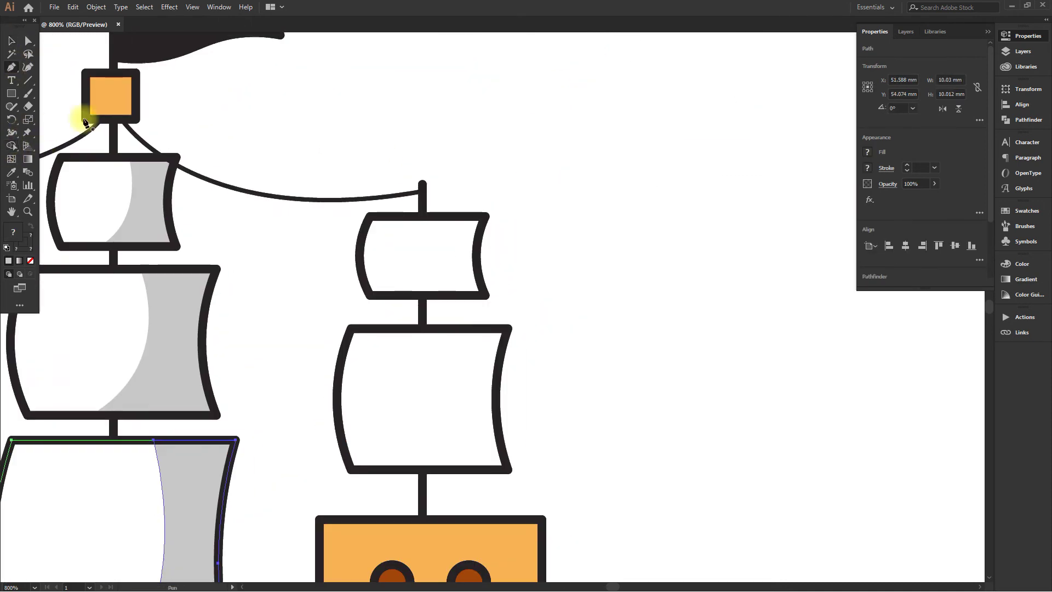
pyautogui.click(443, 216)
pyautogui.moveTo(413, 296); pyautogui.dragTo(362, 319)
pyautogui.click(413, 295)
pyautogui.click(526, 296)
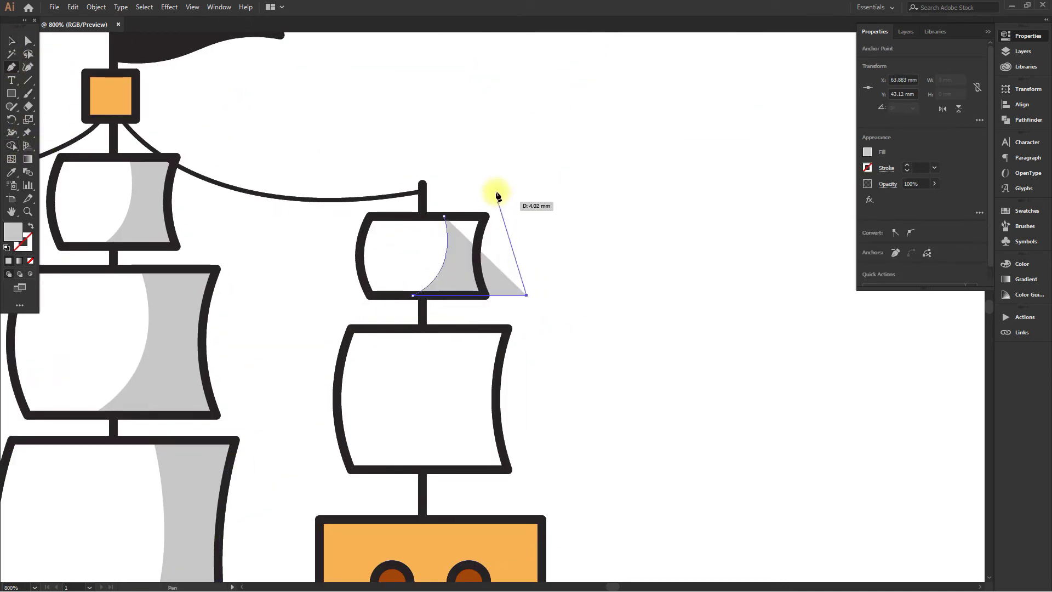
pyautogui.click(496, 189)
pyautogui.click(444, 216)
pyautogui.moveTo(428, 290); pyautogui.dragTo(427, 266)
# - Select the shadow with the rear mast's upper sail and trim off the excess with the Shape Builder tool
pyautogui.click(12, 41)
pyautogui.keyDown('shift'); pyautogui.click(363, 209); pyautogui.keyUp('shift')
pyautogui.click(12, 145)
pyautogui.keyDown('alt'); pyautogui.click(498, 246); pyautogui.keyUp('alt')
# - Draw a closed grey shadow path with a curved inner edge over the rear-facing part of the rear mast's lower sail
pyautogui.moveTo(501, 324); pyautogui.dragTo(509, 282)
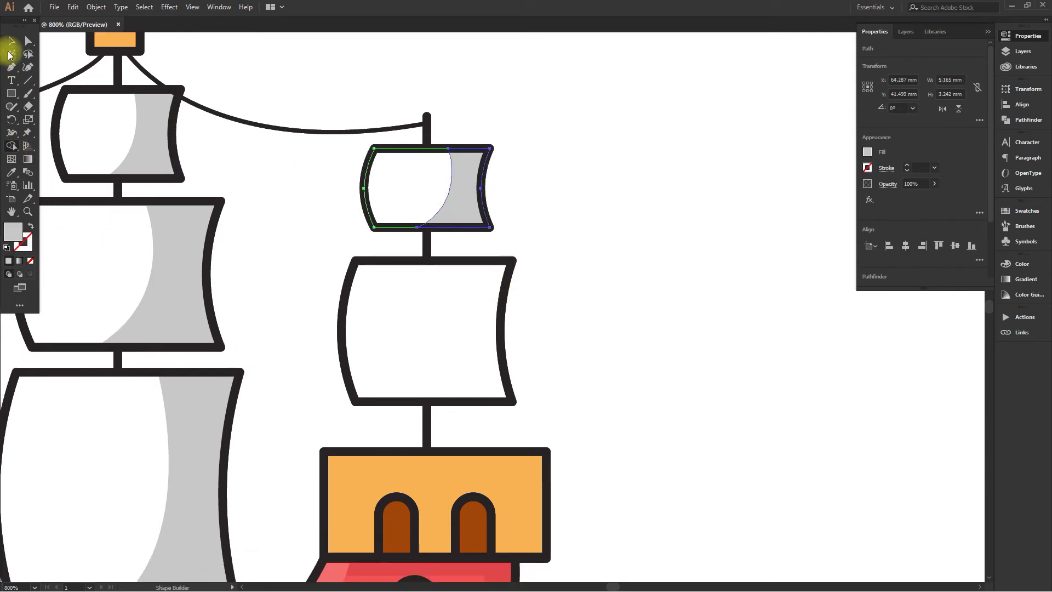
pyautogui.click(12, 42)
pyautogui.moveTo(42, 160); pyautogui.dragTo(49, 118)
pyautogui.press('p')
pyautogui.click(465, 221)
pyautogui.moveTo(420, 360); pyautogui.dragTo(355, 402)
pyautogui.click(420, 360)
pyautogui.click(544, 360)
pyautogui.click(573, 220)
pyautogui.click(556, 199)
pyautogui.click(465, 221)
pyautogui.moveTo(459, 222); pyautogui.dragTo(454, 189)
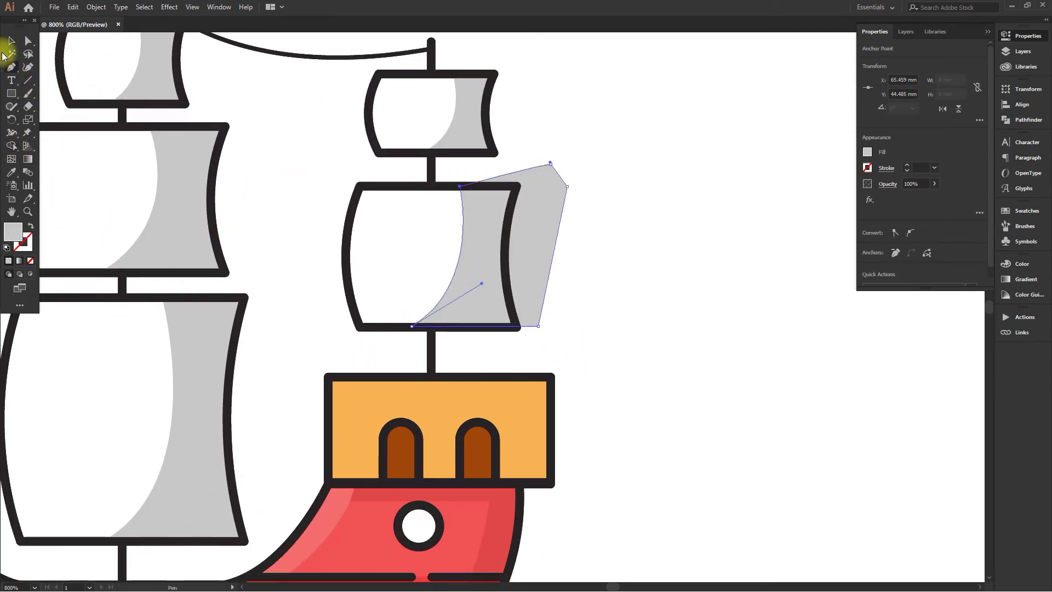
# - Trim the shadow to the outline of the rear mast's lower sail with the Shape Builder tool and deselect it
pyautogui.click(10, 42)
pyautogui.hotkey('shift', 'm')
pyautogui.keyDown('alt'); pyautogui.click(517, 258); pyautogui.keyUp('alt')
pyautogui.scroll(-3, 638, 314)
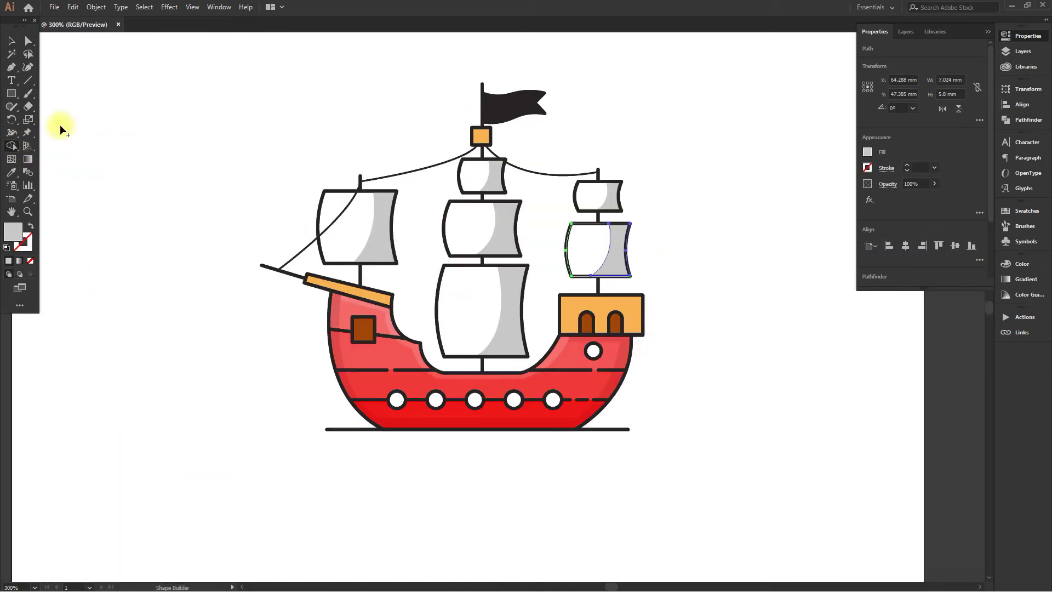
pyautogui.click(11, 40)
pyautogui.click(295, 352)
# - Copy the circle of the porthole nearest the bow onto the highlights layer
pyautogui.scroll(-1, 399, 400)
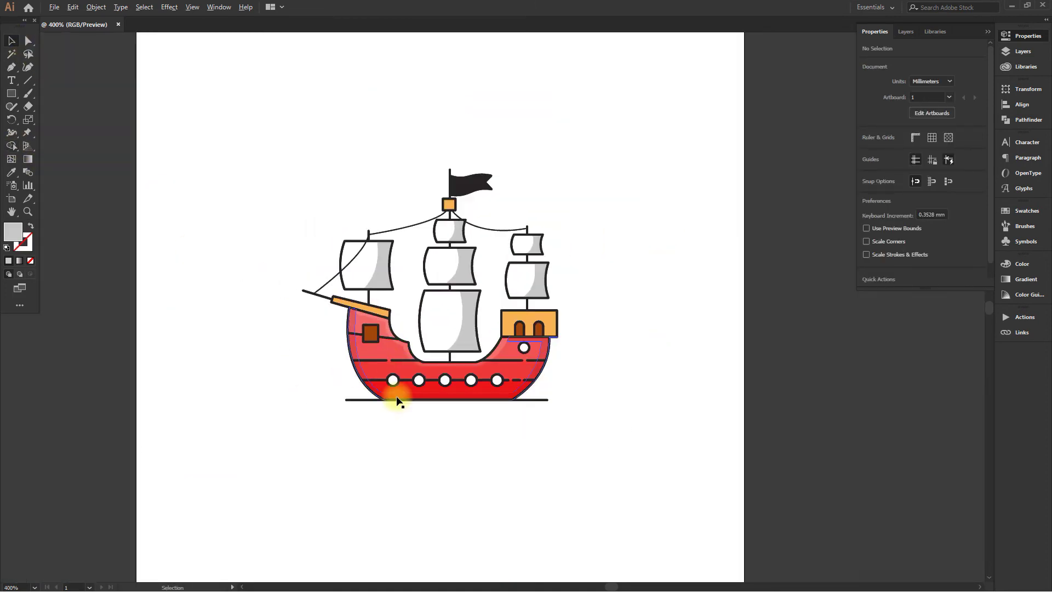
pyautogui.scroll(2, 402, 477)
pyautogui.scroll(3, 402, 390)
pyautogui.moveTo(401, 389); pyautogui.dragTo(393, 413)
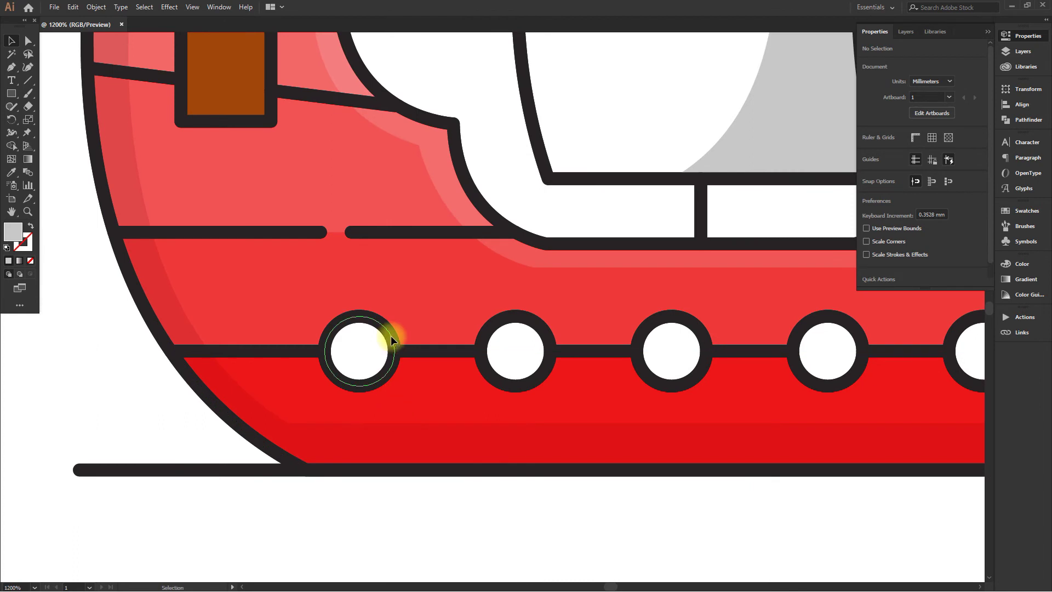
pyautogui.click(390, 335)
pyautogui.moveTo(397, 372); pyautogui.dragTo(396, 385)
pyautogui.press('a')
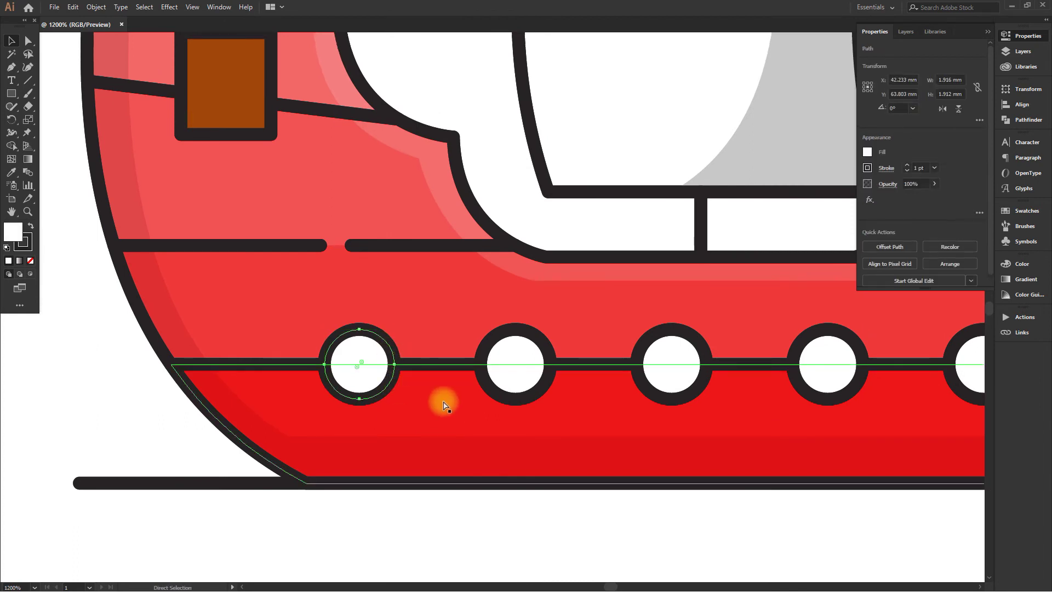
pyautogui.press('v')
pyautogui.click(904, 31)
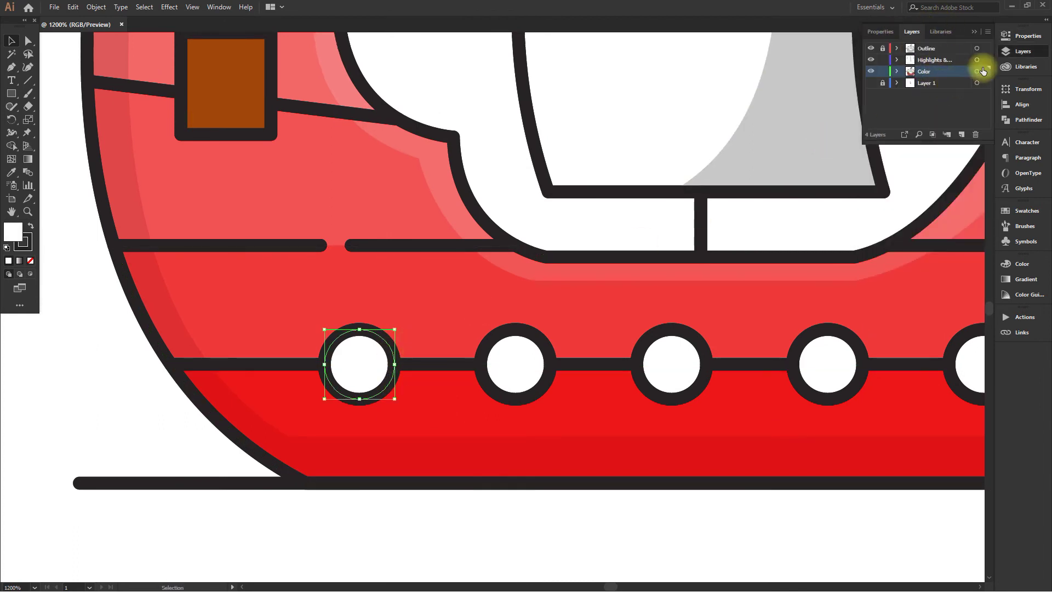
pyautogui.click(977, 60)
pyautogui.press('a')
pyautogui.hotkey('ctrl', 'z')
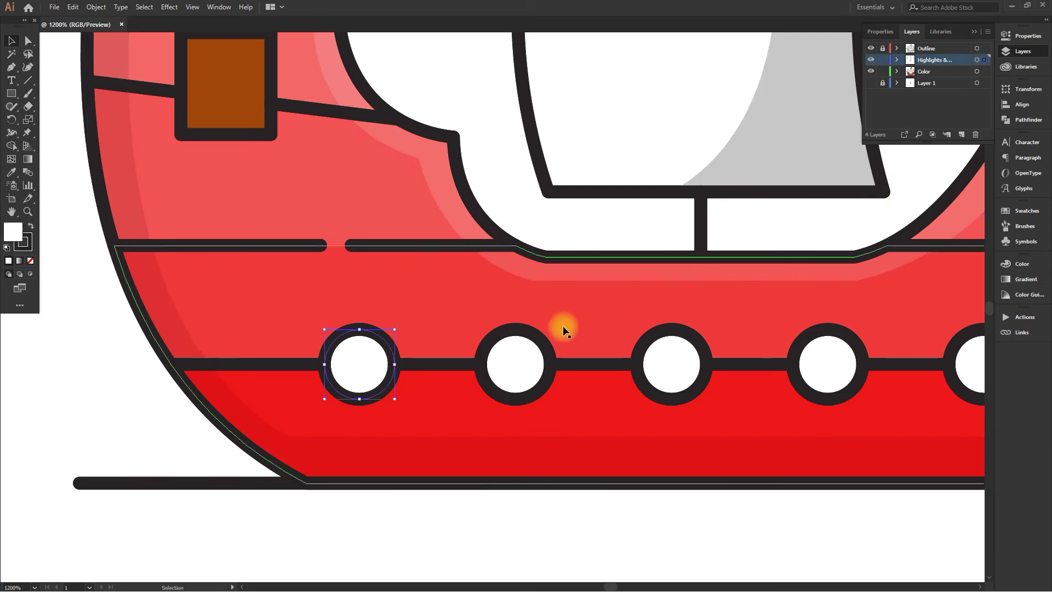
# - Offset the copied porthole circle diagonally down towards the stern and add the original circle to the selection
pyautogui.moveTo(434, 367); pyautogui.dragTo(424, 345)
pyautogui.scroll(2, 405, 344)
pyautogui.click(353, 301)
pyautogui.click(349, 298)
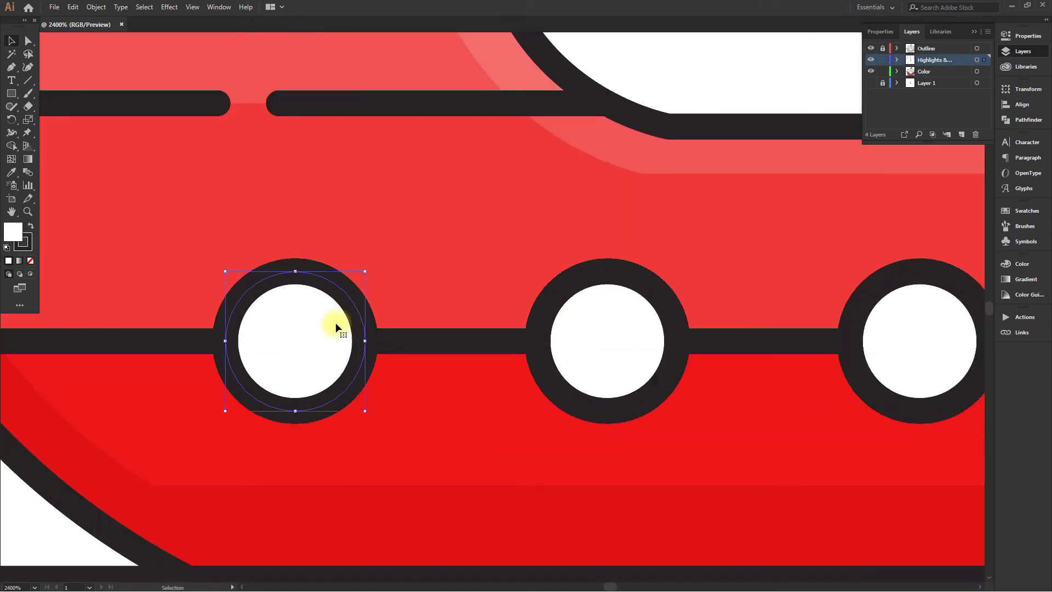
pyautogui.moveTo(336, 286); pyautogui.dragTo(363, 321)
pyautogui.keyDown('shift'); pyautogui.click(246, 291); pyautogui.keyUp('shift')
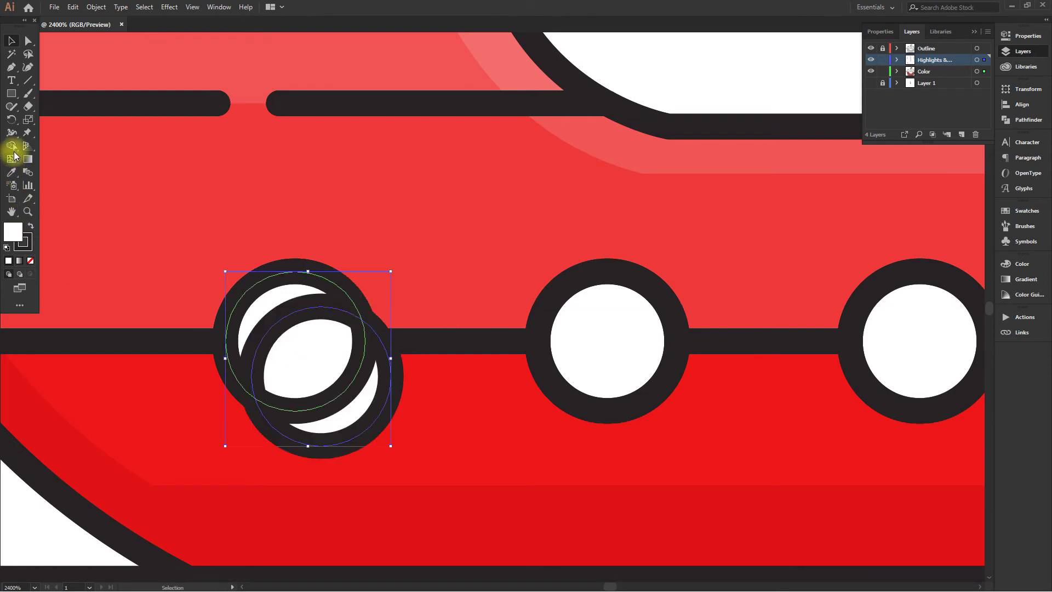
# - Cut the copied circle down to a crescent along the porthole's lower edge with the Shape Builder tool
pyautogui.click(11, 145)
pyautogui.click(274, 297)
pyautogui.click(12, 42)
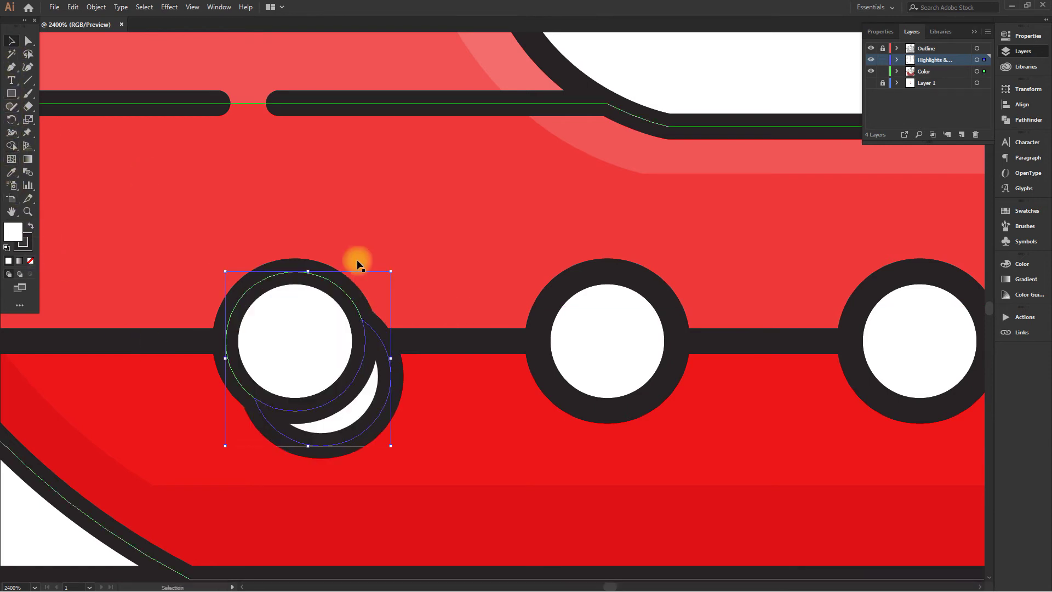
pyautogui.click(403, 265)
# - Apply the hull shadow's appearance to the porthole crescent with the Eyedropper
pyautogui.click(393, 370)
pyautogui.press('space')
pyautogui.moveTo(385, 387); pyautogui.dragTo(384, 335)
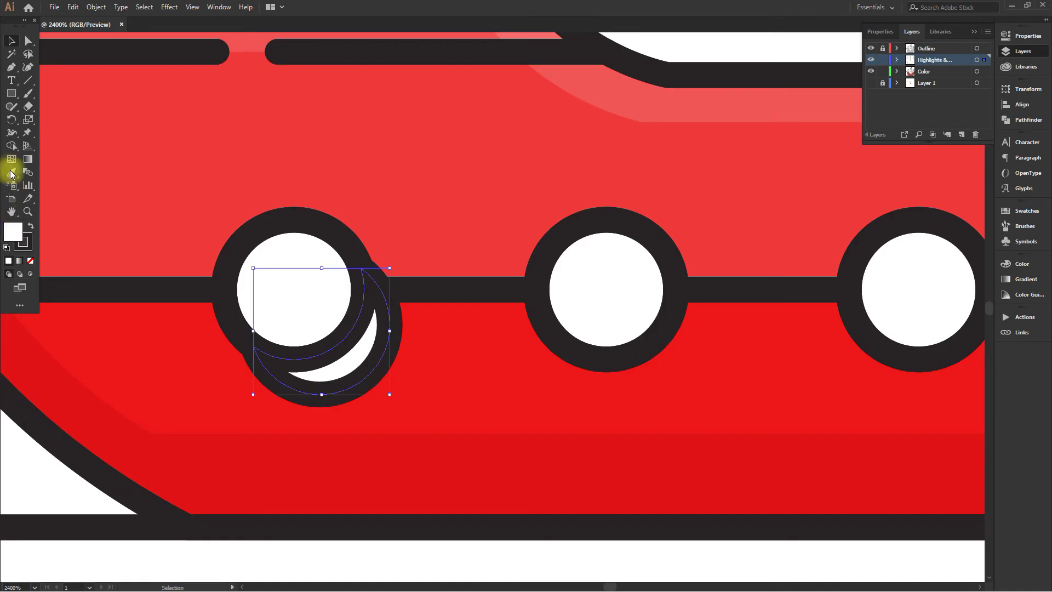
pyautogui.click(11, 171)
pyautogui.click(75, 403)
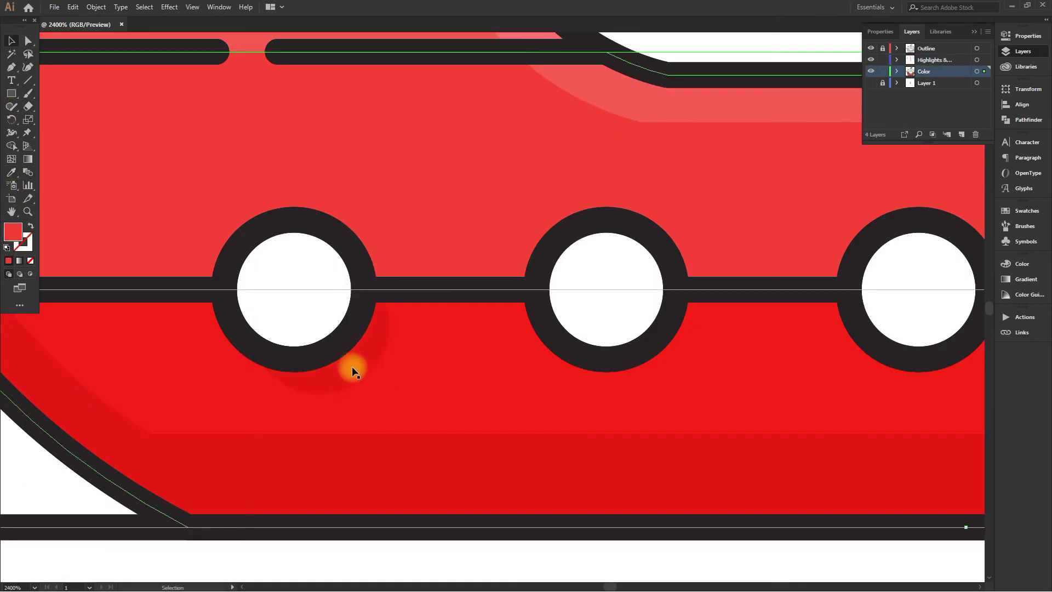
# - Duplicate the crescent shadow onto the other portholes in the row and the single porthole below the stern cabin
pyautogui.moveTo(332, 352); pyautogui.dragTo(644, 353)
pyautogui.hotkey('ctrl', '-')
pyautogui.hotkey('ctrl', '-')
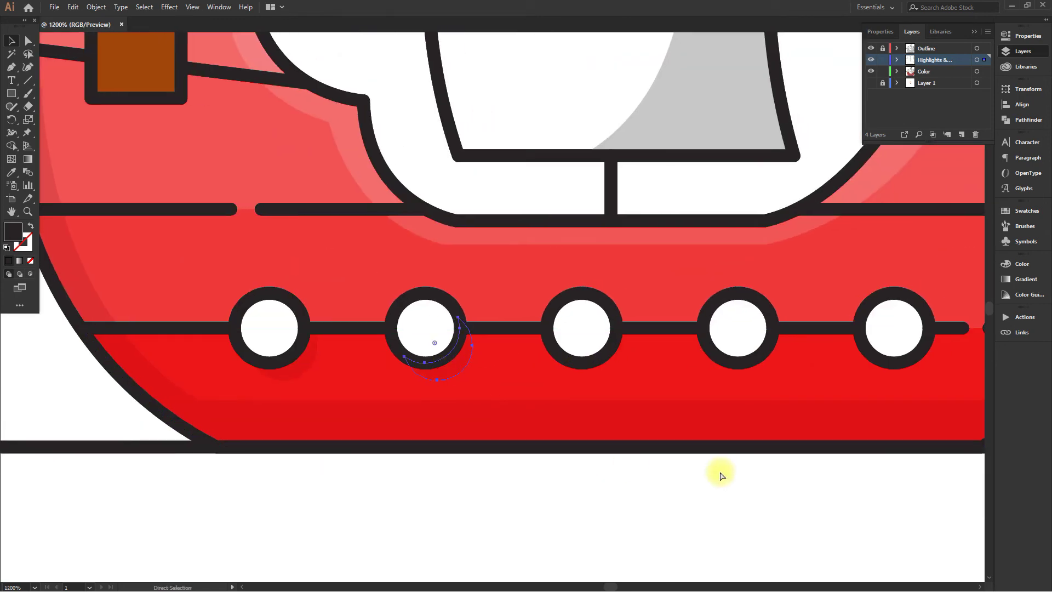
pyautogui.hotkey('ctrl', 'd')
pyautogui.moveTo(767, 438); pyautogui.dragTo(261, 549)
pyautogui.moveTo(414, 475); pyautogui.dragTo(577, 278)
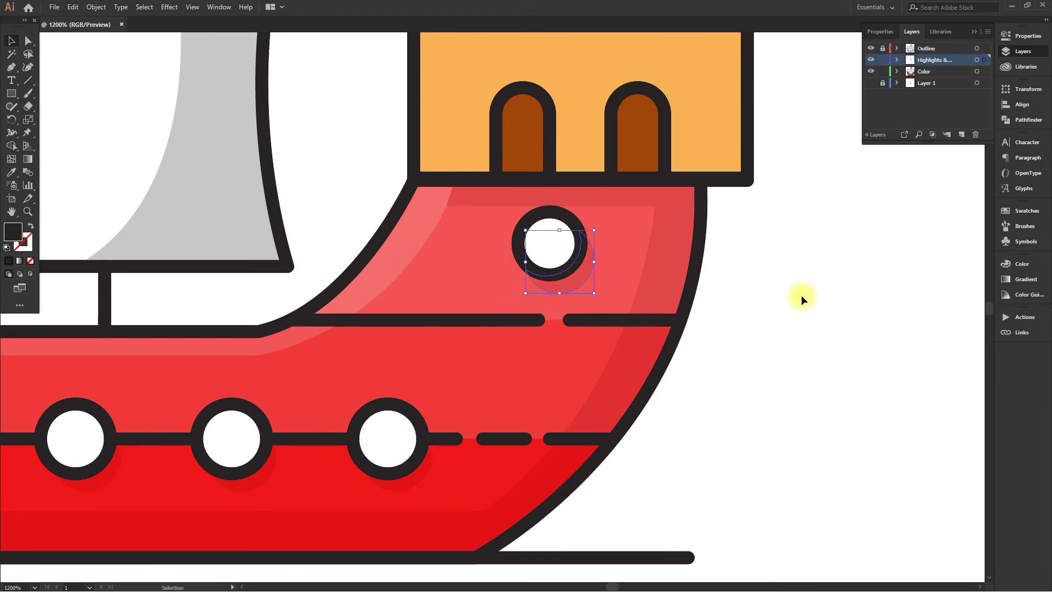
# - Copy the brown bow window's rectangle onto the highlights layer and offset the copy diagonally down towards the stern
pyautogui.scroll(-2, 748, 352)
pyautogui.hscroll(-5, 622, 442)
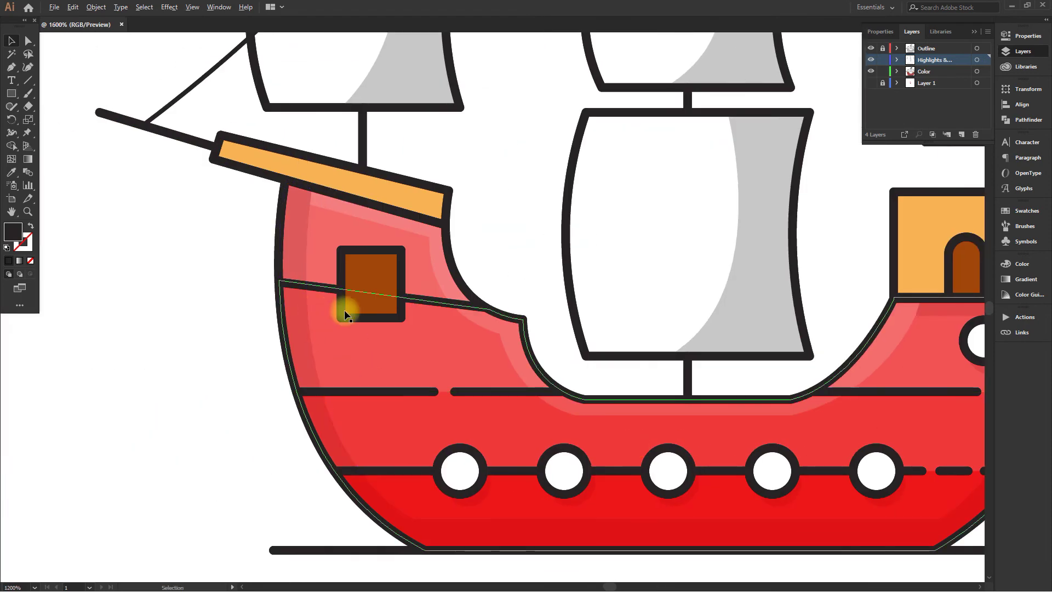
pyautogui.scroll(4, 345, 302)
pyautogui.click(384, 284)
pyautogui.click(977, 60)
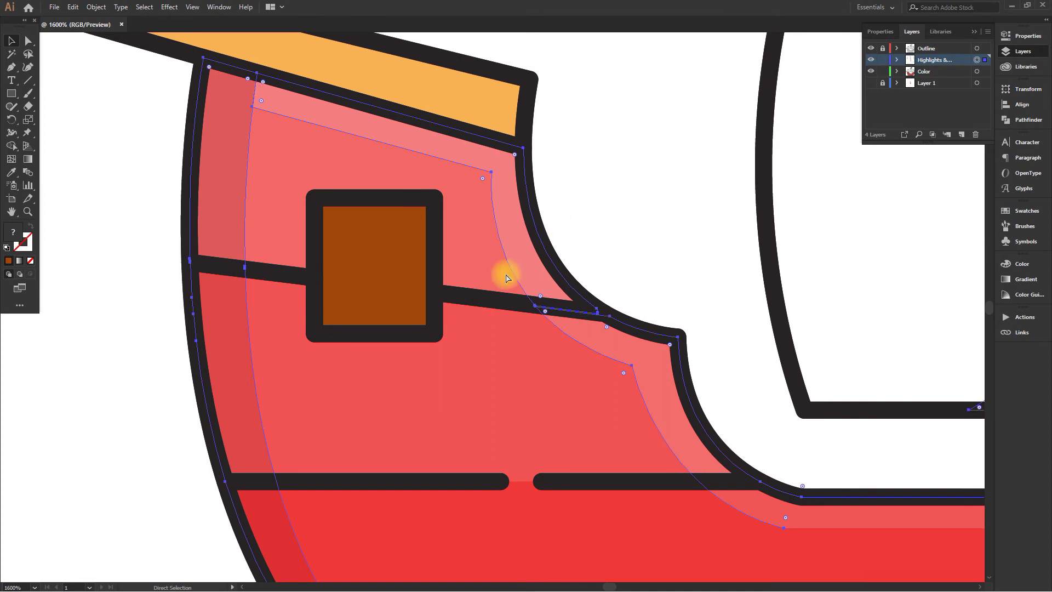
pyautogui.click(445, 258)
pyautogui.moveTo(384, 263); pyautogui.dragTo(400, 298)
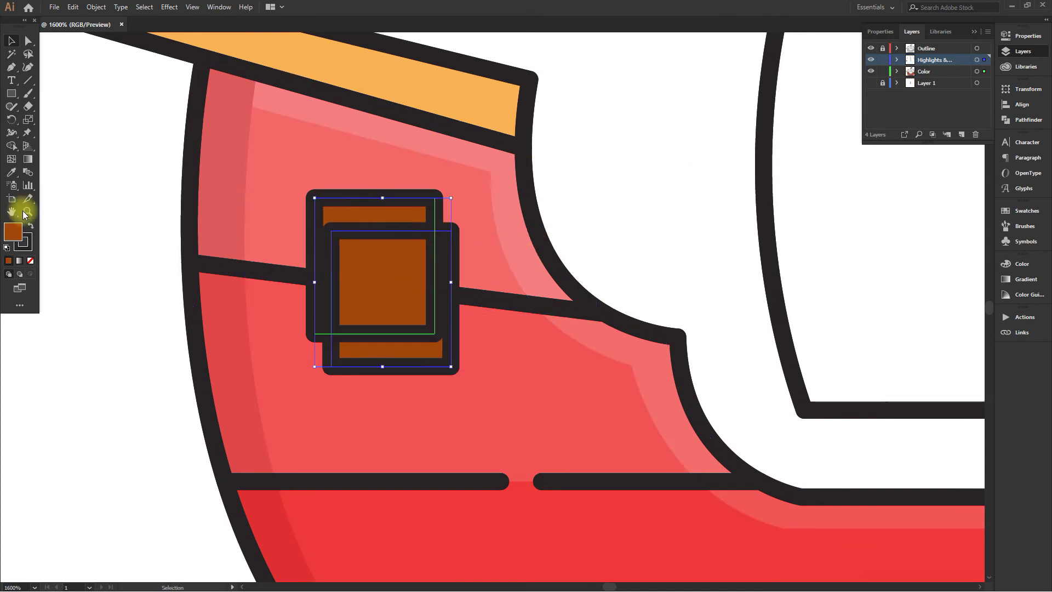
# - Cut away the part of the copied rectangle that overlaps the bow window with the Shape Builder tool
pyautogui.click(11, 146)
pyautogui.moveTo(369, 214)
pyautogui.mouseDown()
pyautogui.moveTo(362, 286)
pyautogui.moveTo(288, 265)
pyautogui.mouseUp()
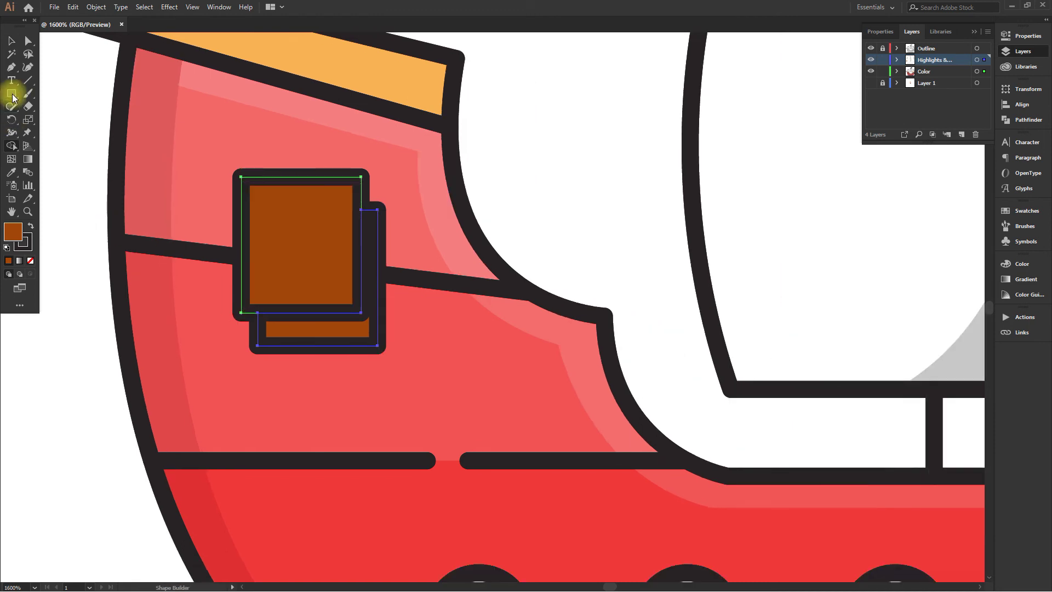
pyautogui.click(11, 42)
# - Apply the hull shadow's appearance to the L-shaped window shadow with the Eyedropper and deselect it
pyautogui.click(400, 321)
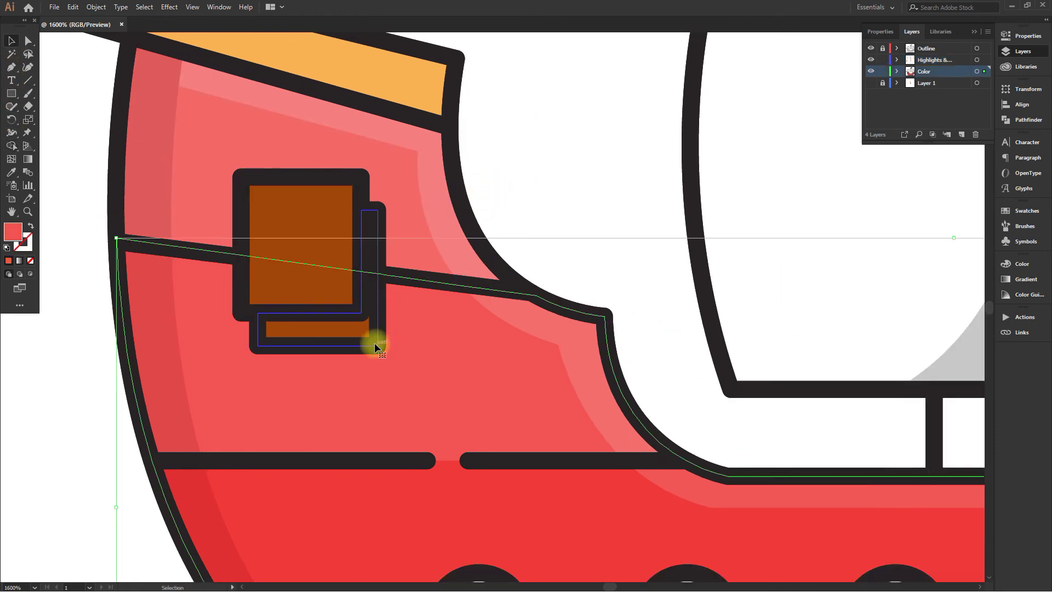
pyautogui.click(374, 343)
pyautogui.click(11, 174)
pyautogui.click(149, 299)
pyautogui.click(11, 42)
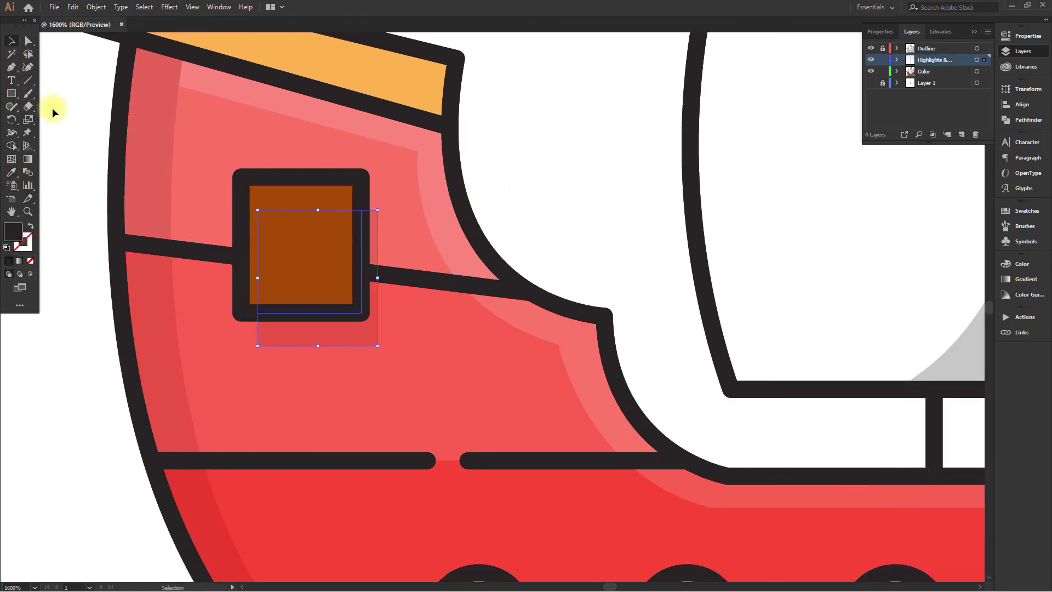
pyautogui.click(54, 109)
pyautogui.click(205, 155)
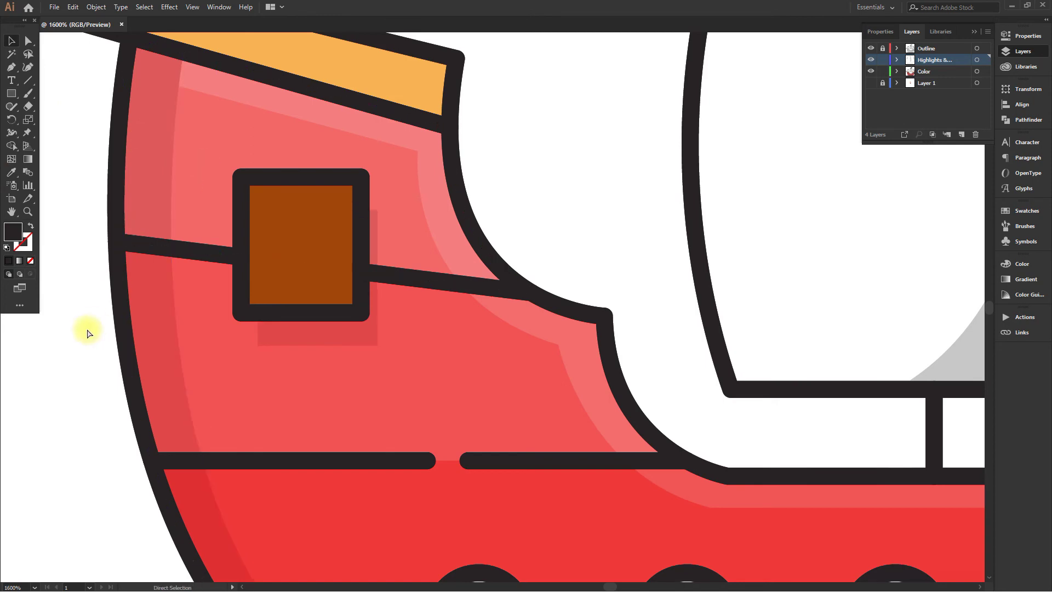
pyautogui.hotkey('ctrl', '0')
pyautogui.scroll(3, 512, 400)
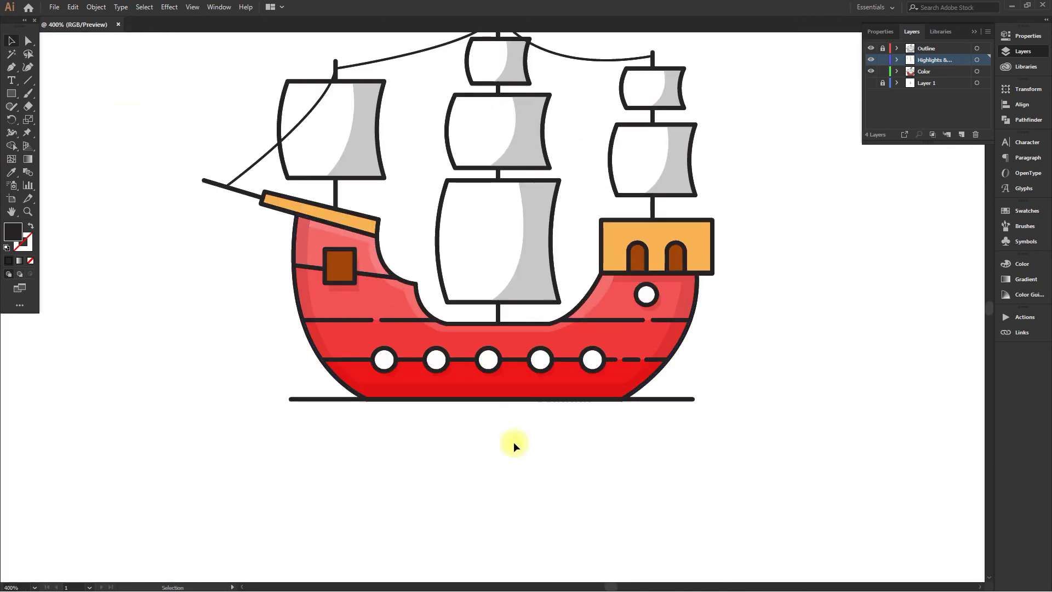
pyautogui.moveTo(590, 243); pyautogui.dragTo(561, 302)
pyautogui.scroll(-2, 561, 302)
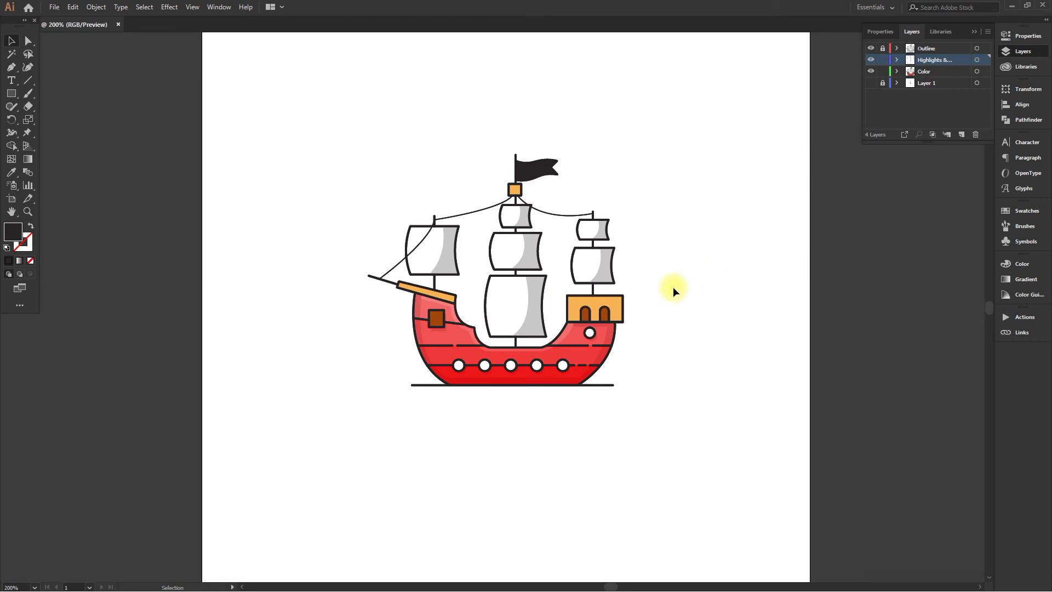
pyautogui.scroll(-1, 677, 278)
pyautogui.hotkey('ctrl', 'a')
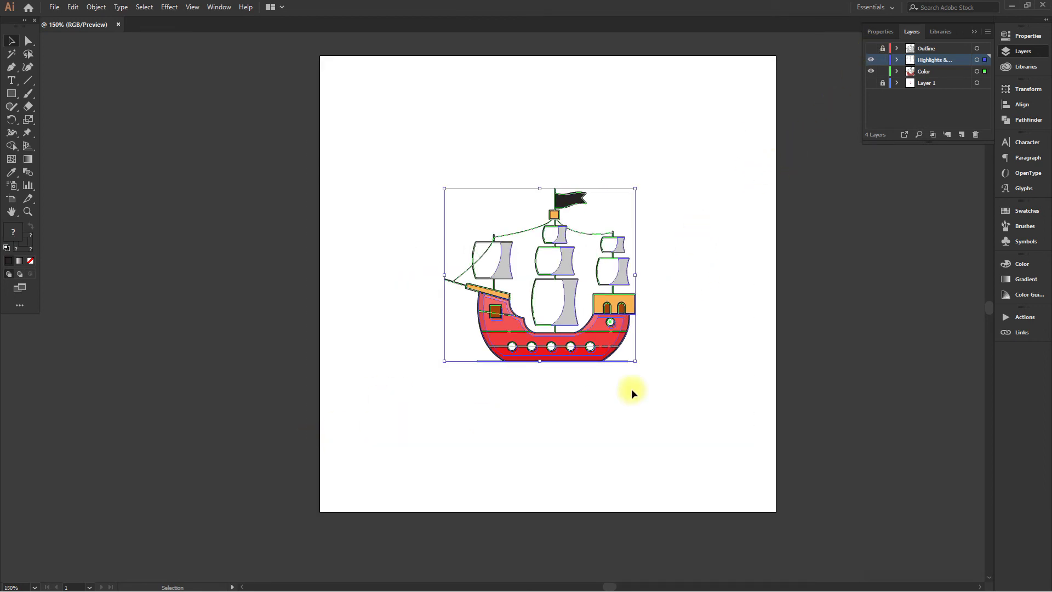
pyautogui.click(871, 48)
pyautogui.click(691, 204)
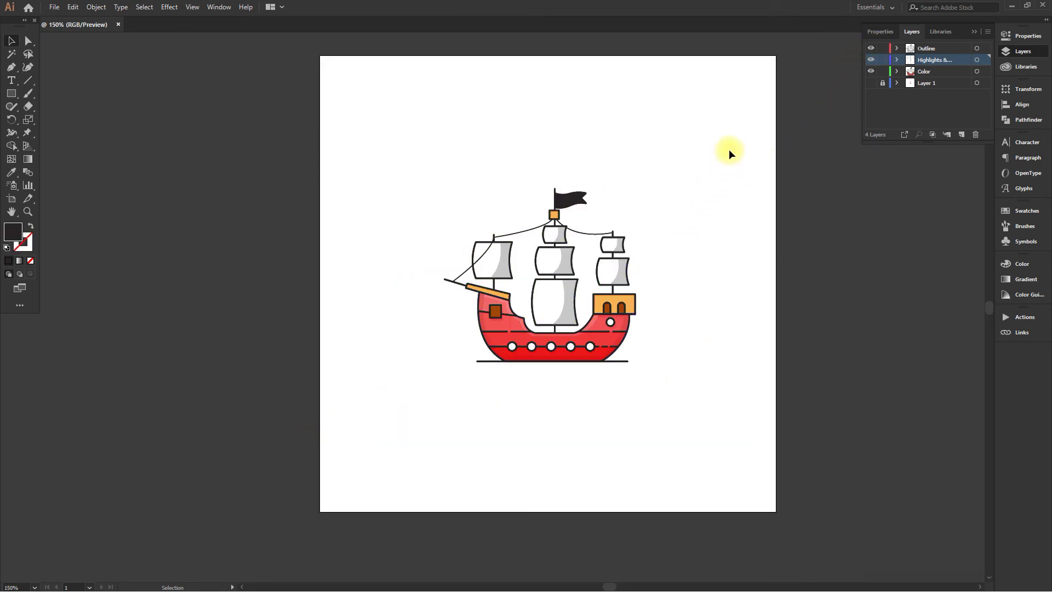
# - Select the whole ship, including its unlocked outline, and scale it up slightly
pyautogui.moveTo(383, 426); pyautogui.dragTo(384, 426)
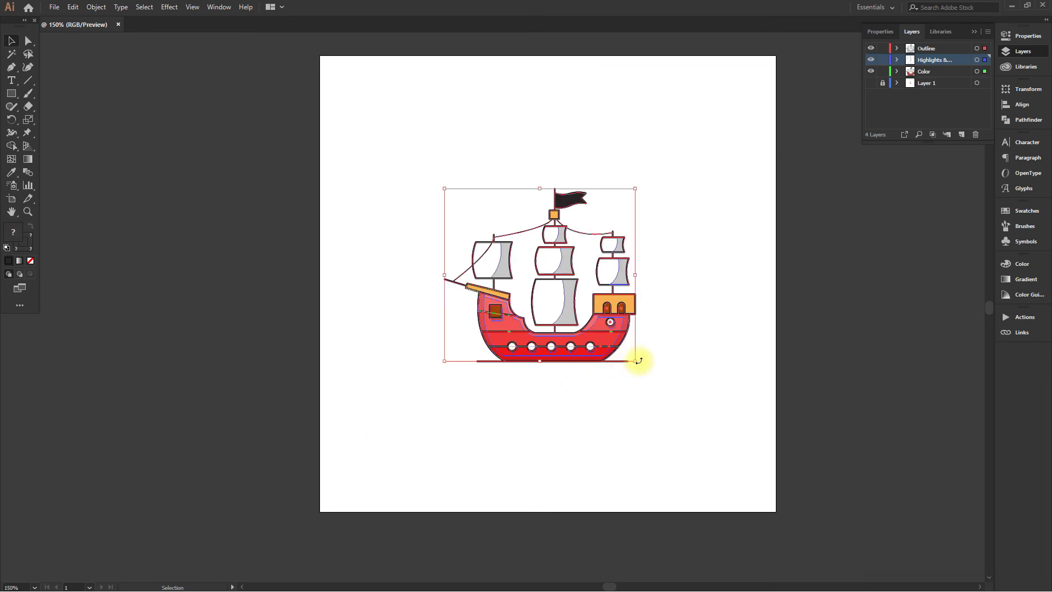
pyautogui.moveTo(639, 361); pyautogui.dragTo(653, 377)
pyautogui.click(678, 380)
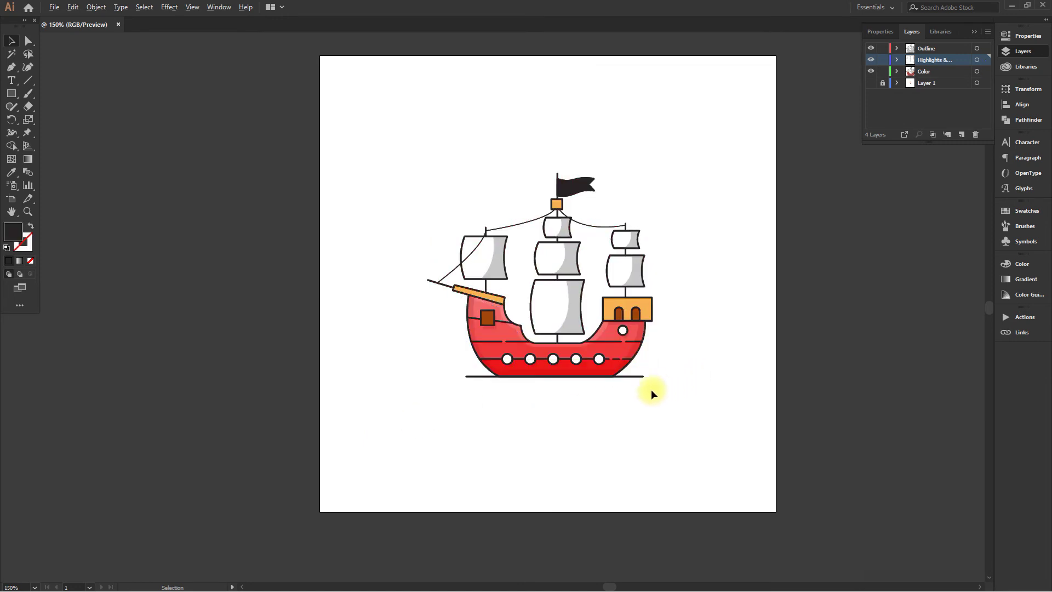
# - Lock the outline and highlights layers and draw a full-width rectangle on the Color layer over the artboard's lower part
pyautogui.scroll(1, 652, 390)
pyautogui.click(13, 97)
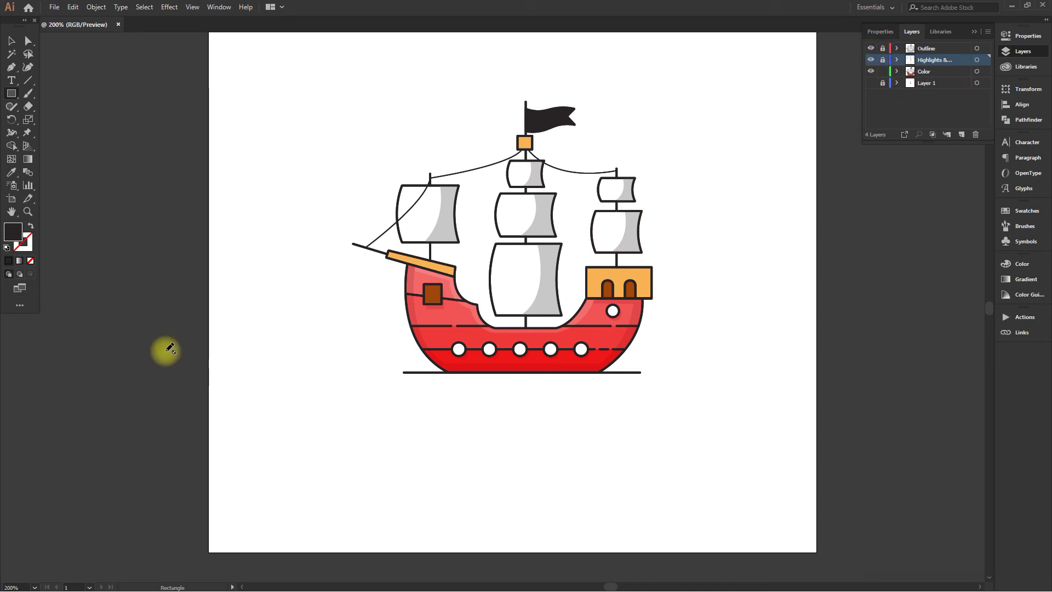
pyautogui.click(934, 73)
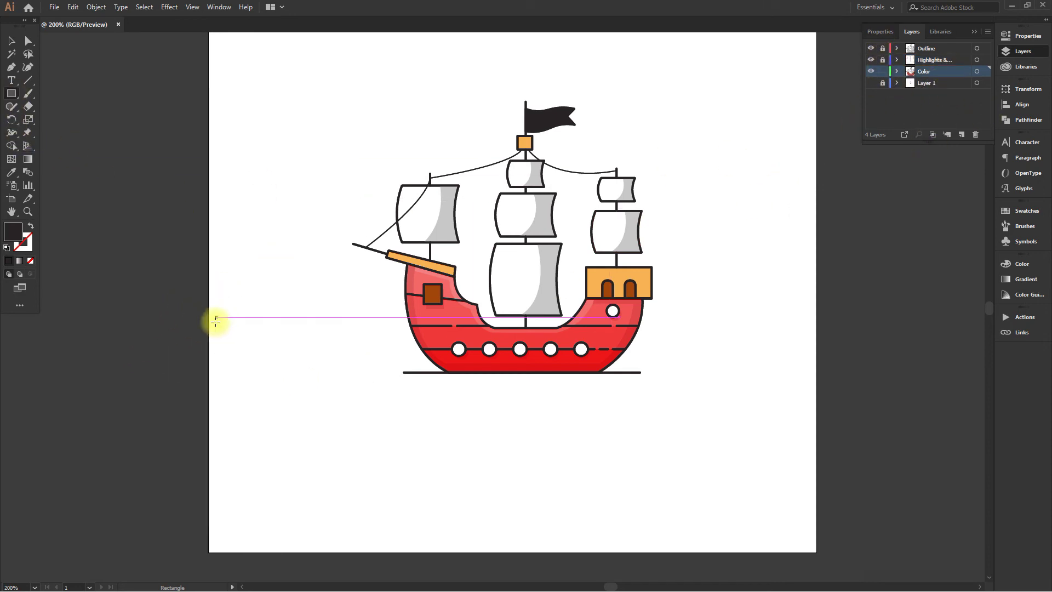
pyautogui.moveTo(209, 333)
pyautogui.mouseDown()
pyautogui.moveTo(829, 481)
pyautogui.moveTo(815, 552)
pyautogui.mouseUp()
pyautogui.moveTo(705, 498); pyautogui.dragTo(710, 443)
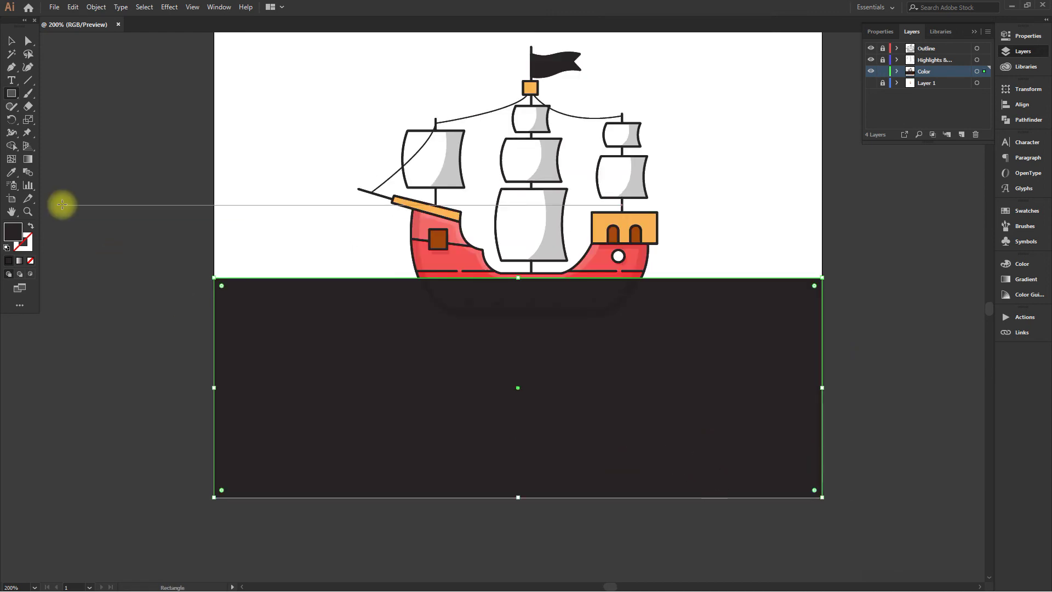
# - Set the rectangle's fill to bright blue, hex 00bdff
pyautogui.doubleClick(13, 230)
pyautogui.moveTo(925, 207); pyautogui.dragTo(932, 228)
pyautogui.moveTo(904, 184); pyautogui.dragTo(930, 152)
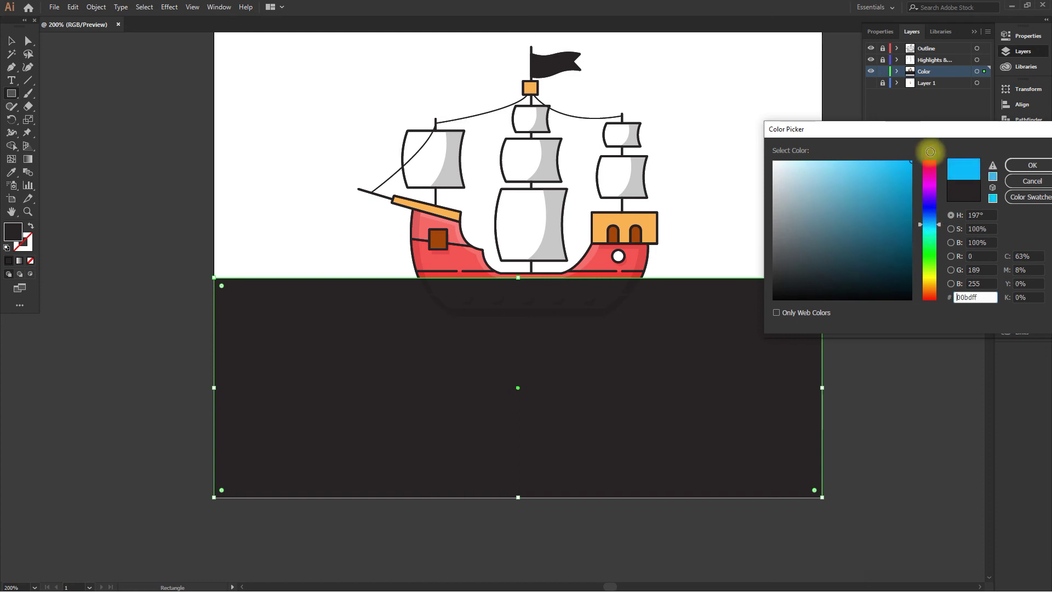
pyautogui.click(1030, 165)
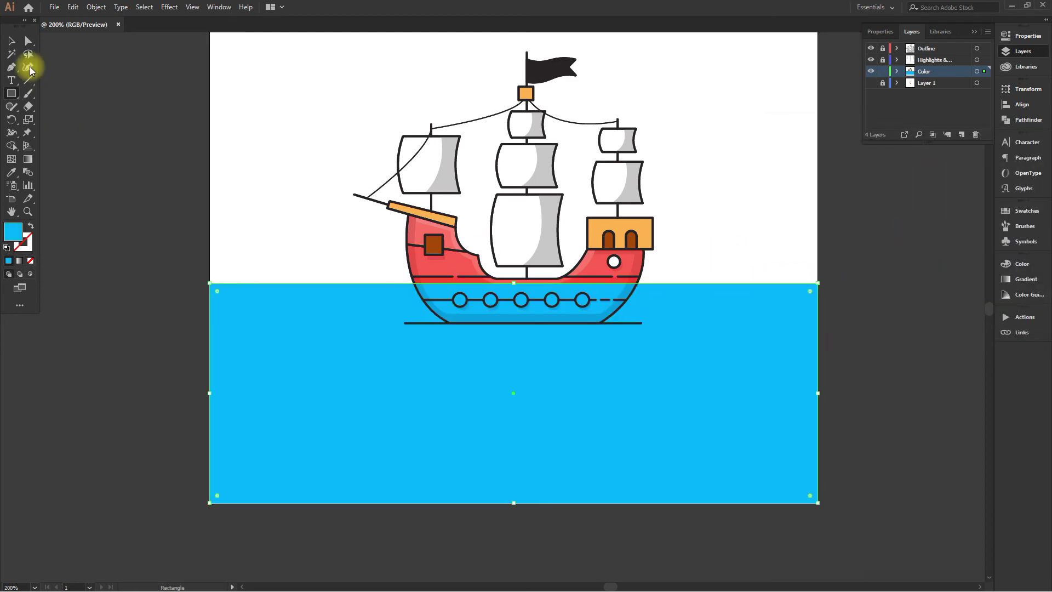
# - Send the water rectangle behind the ship and set its fill to light blue, hex 39d5ff
pyautogui.hotkey('ctrl', 'shift', '[')
pyautogui.doubleClick(13, 231)
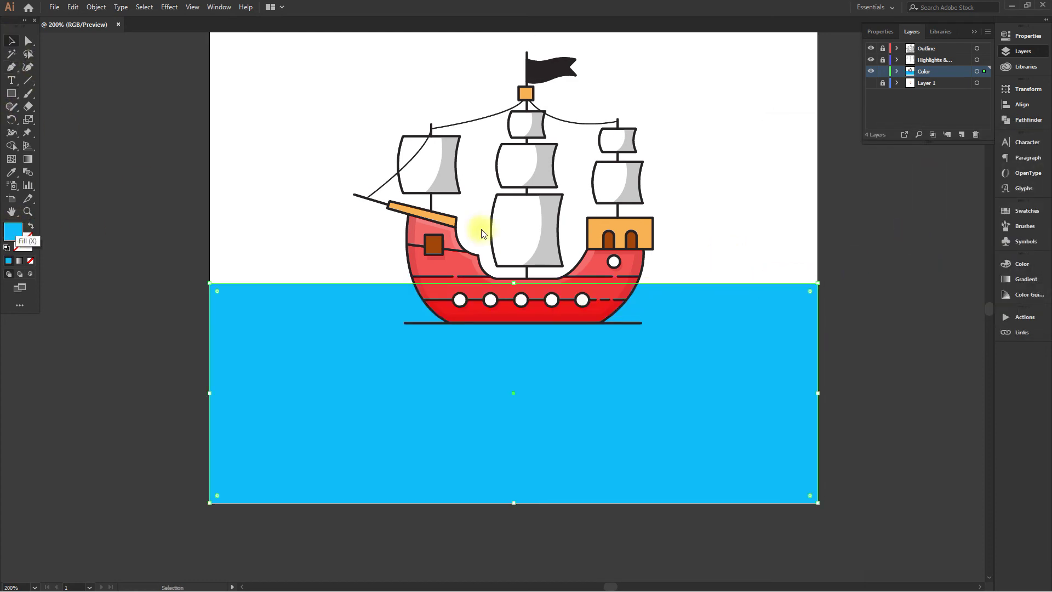
pyautogui.moveTo(907, 189); pyautogui.dragTo(890, 159)
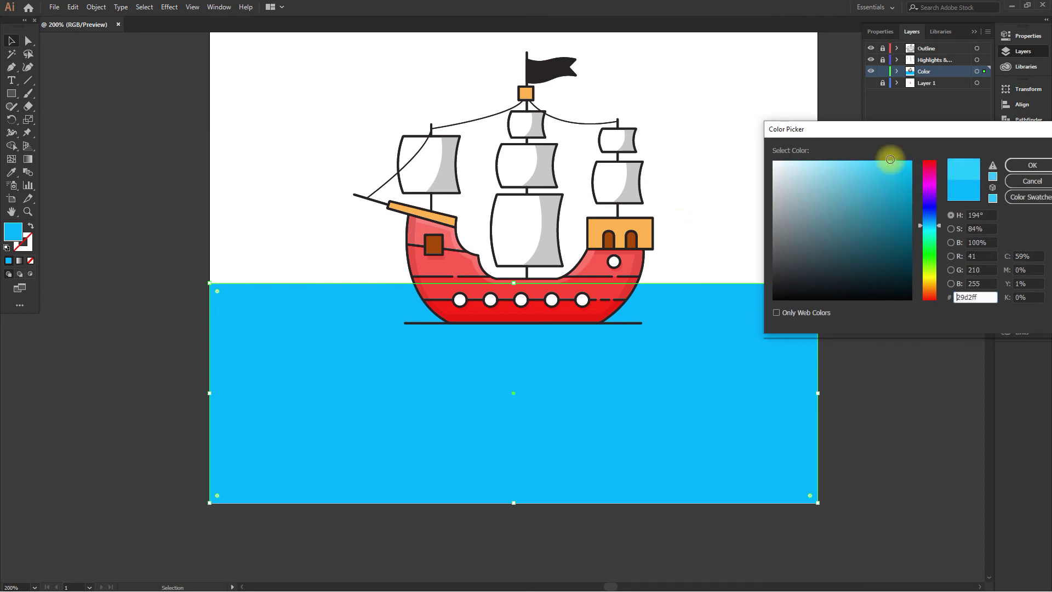
pyautogui.click(1030, 165)
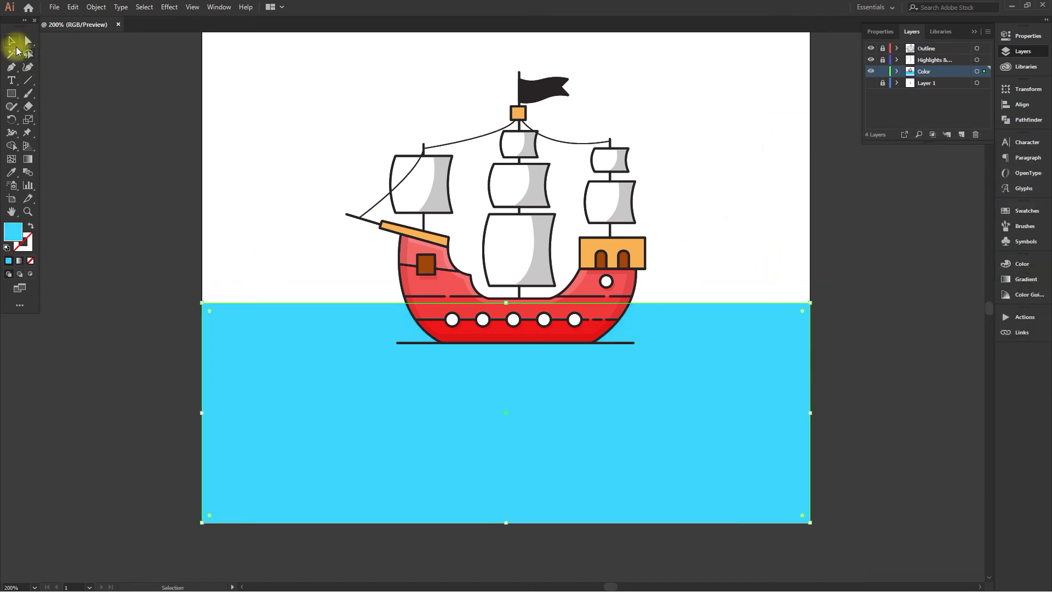
pyautogui.click(357, 217)
# - Draw a rectangle covering the whole artboard on the Color layer and send it to the back
pyautogui.moveTo(273, 180); pyautogui.dragTo(228, 229)
pyautogui.scroll(-1, 219, 268)
pyautogui.moveTo(12, 93); pyautogui.dragTo(50, 83)
pyautogui.moveTo(171, 51); pyautogui.dragTo(625, 503)
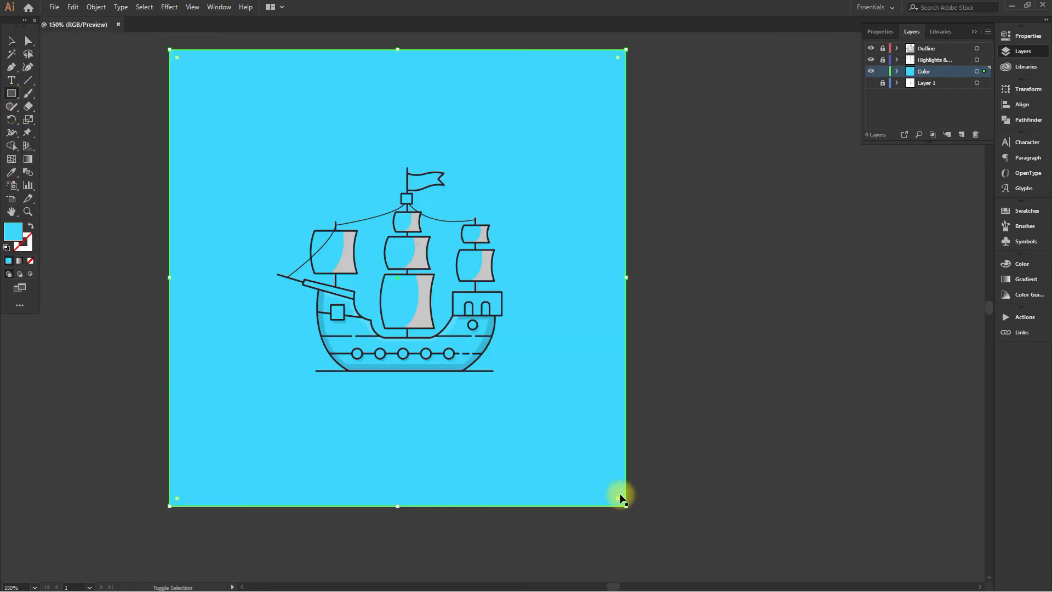
pyautogui.hotkey('ctrl', 'shift', '[')
# - Set the background rectangle's fill to pale cyan, hex caf8ff, and deselect it
pyautogui.doubleClick(14, 232)
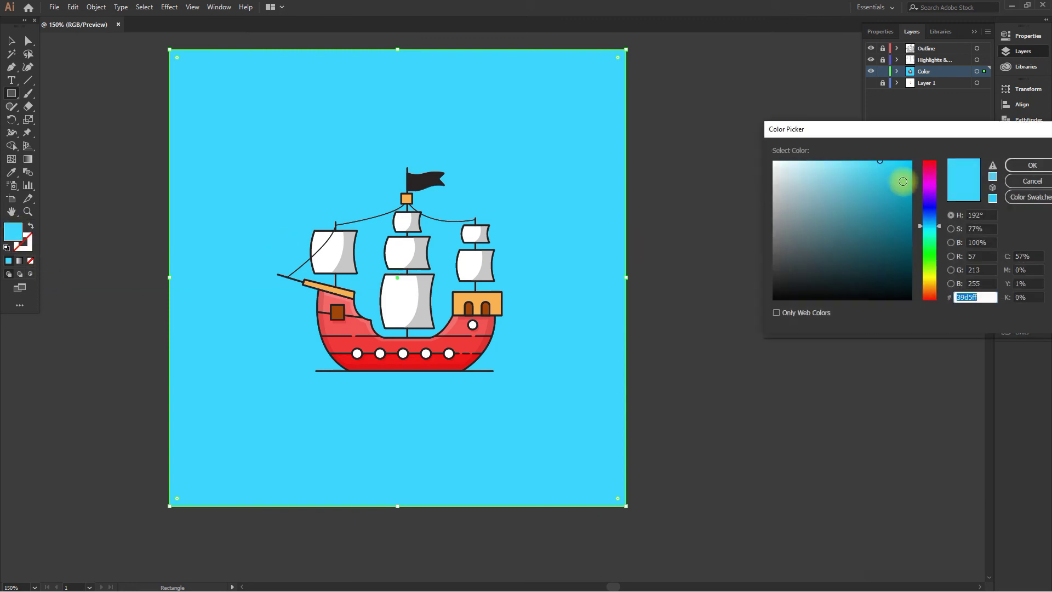
pyautogui.moveTo(881, 162); pyautogui.dragTo(830, 159)
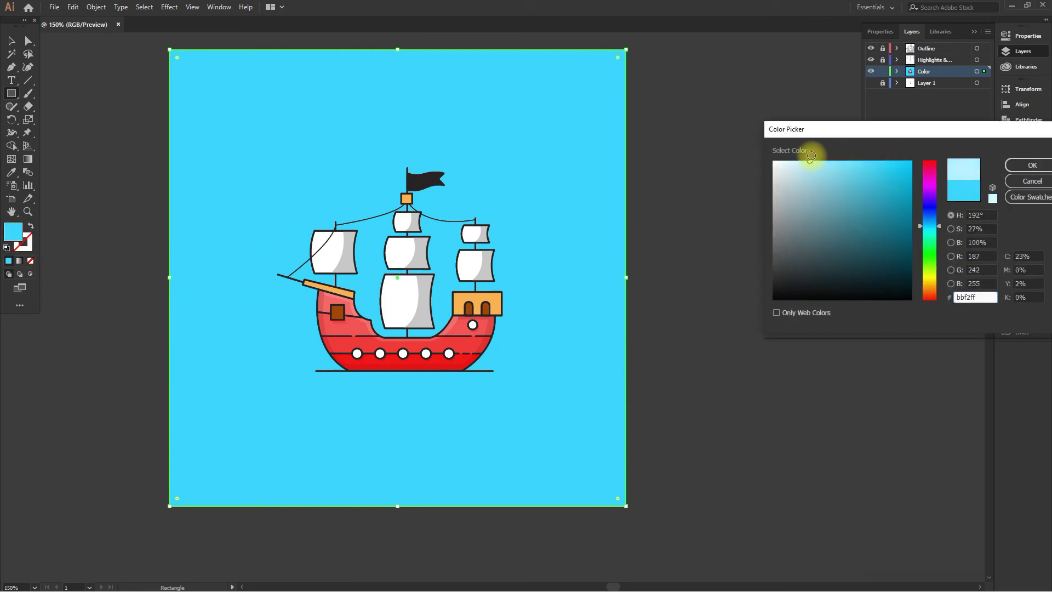
pyautogui.click(1026, 167)
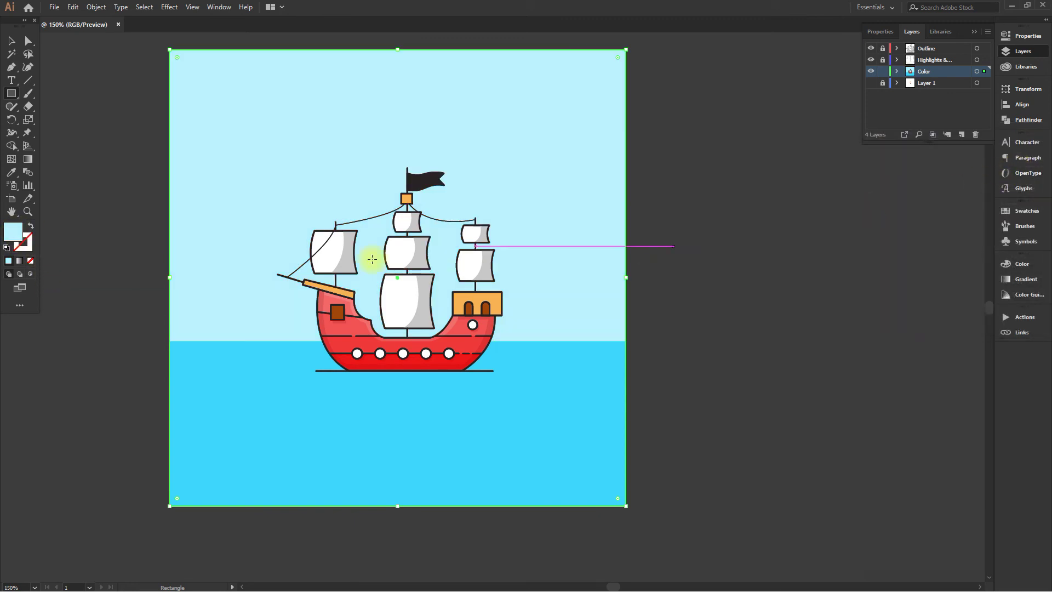
pyautogui.doubleClick(14, 235)
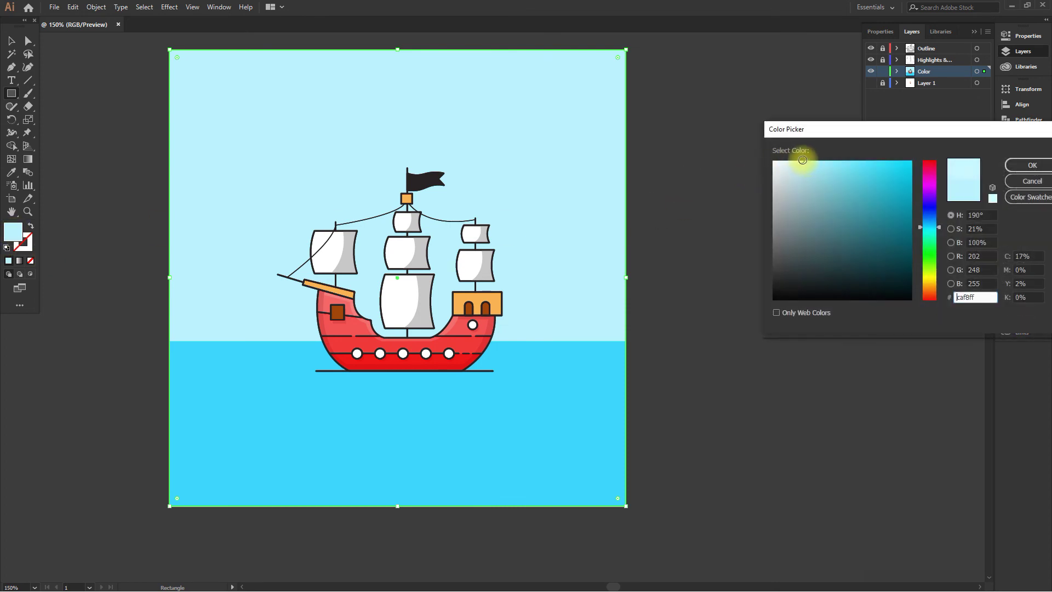
pyautogui.press('Return')
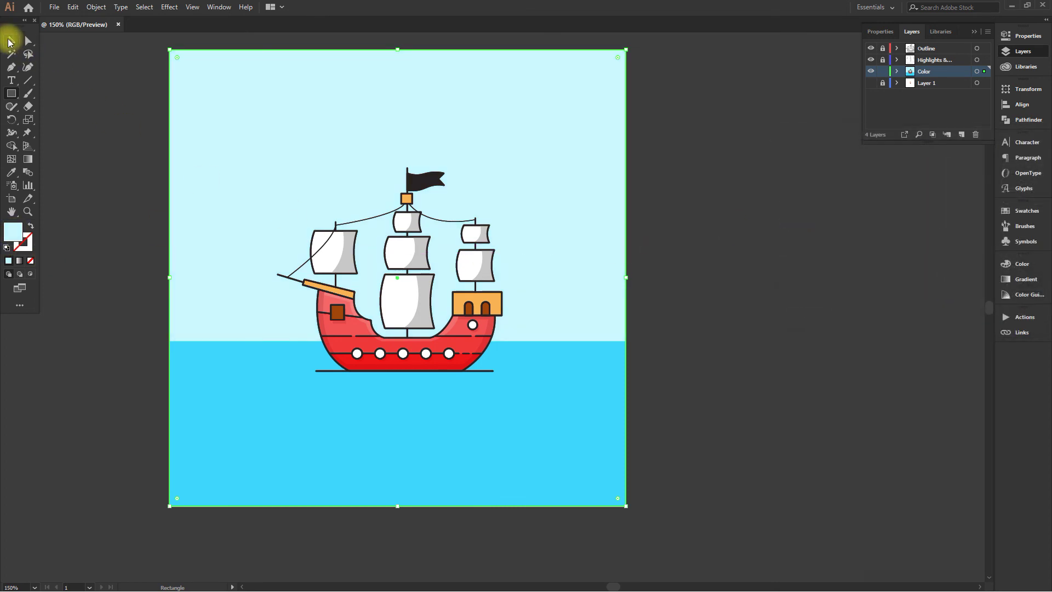
pyautogui.click(9, 43)
pyautogui.click(74, 90)
# - Draw a circle centred on the ship, filled white (hex ffffff), and place it behind the ship and the water
pyautogui.moveTo(12, 97); pyautogui.dragTo(49, 120)
pyautogui.moveTo(409, 299); pyautogui.dragTo(529, 435)
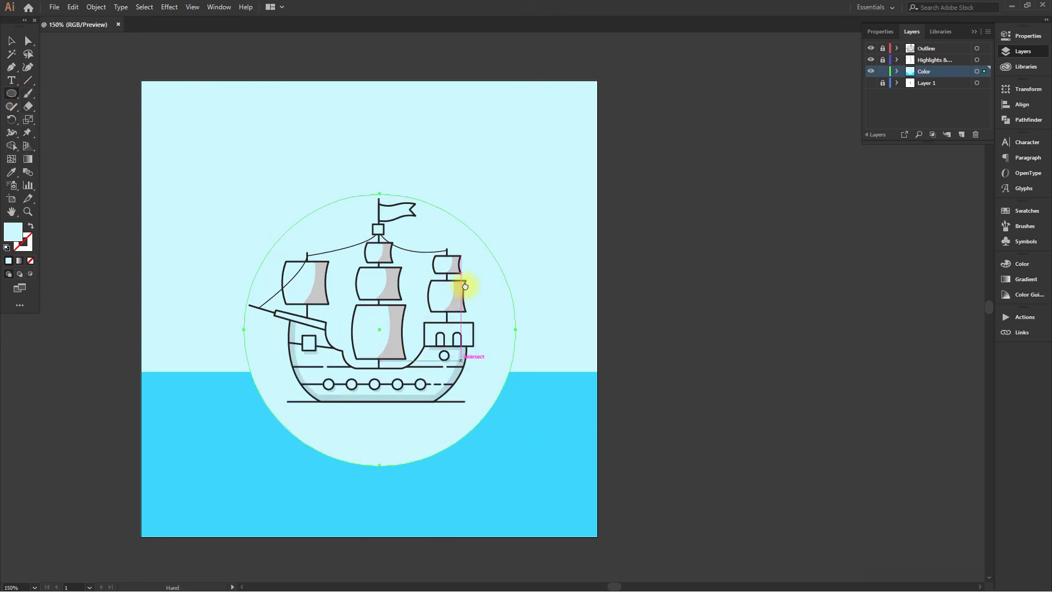
pyautogui.doubleClick(12, 235)
pyautogui.moveTo(800, 166); pyautogui.dragTo(760, 148)
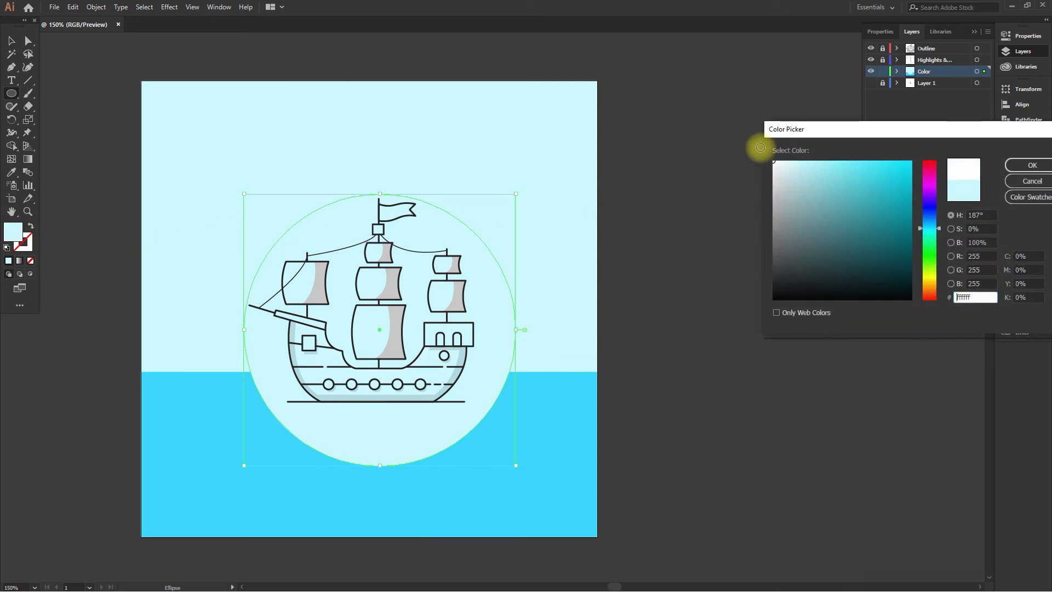
pyautogui.click(1006, 167)
pyautogui.hotkey('ctrl', 'shift', '[')
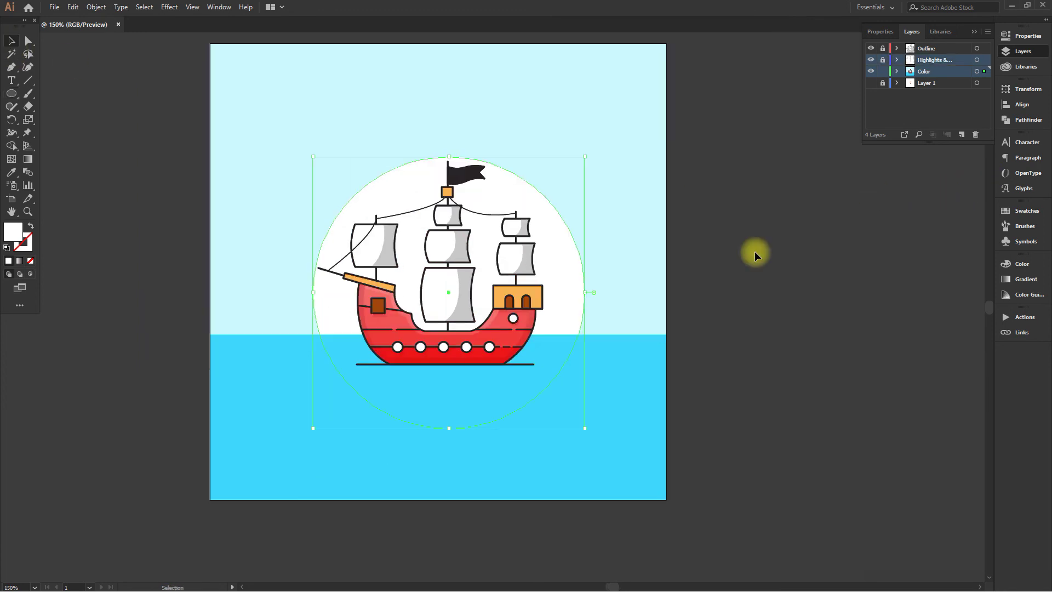
# - Add an enlarged concentric copy of the white circle, about 76 mm wide, and set its opacity to 50%
pyautogui.press('v')
pyautogui.moveTo(587, 158); pyautogui.dragTo(622, 110)
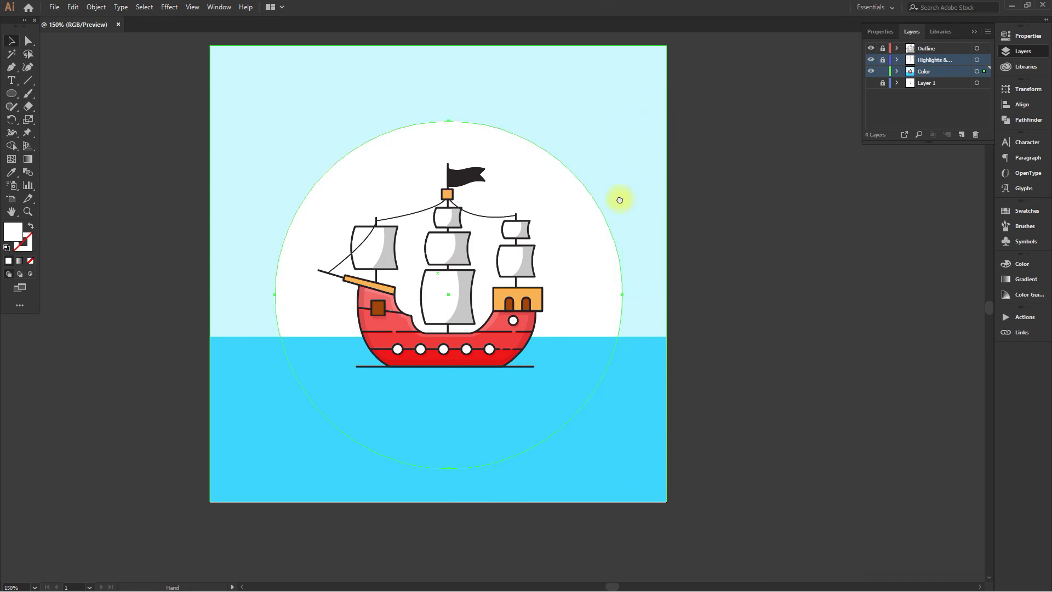
pyautogui.moveTo(620, 200); pyautogui.dragTo(559, 274)
pyautogui.click(927, 72)
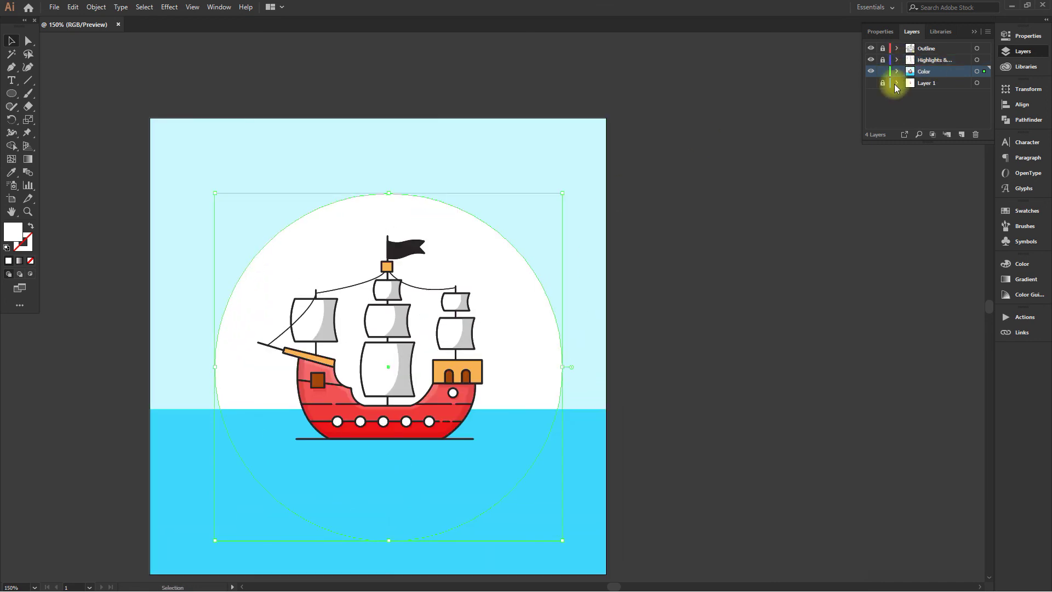
pyautogui.click(877, 32)
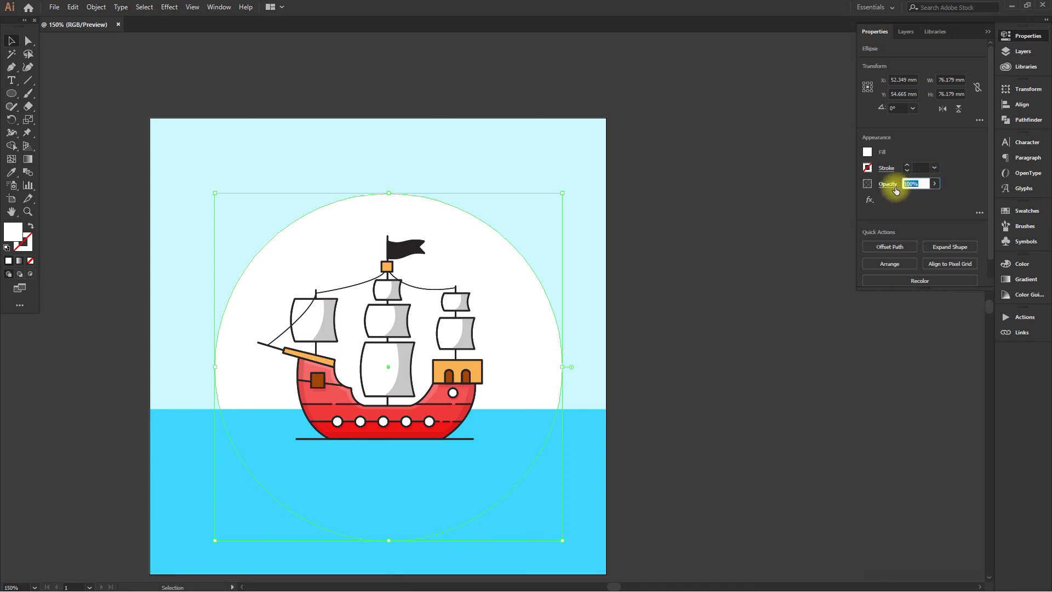
pyautogui.press('Return')
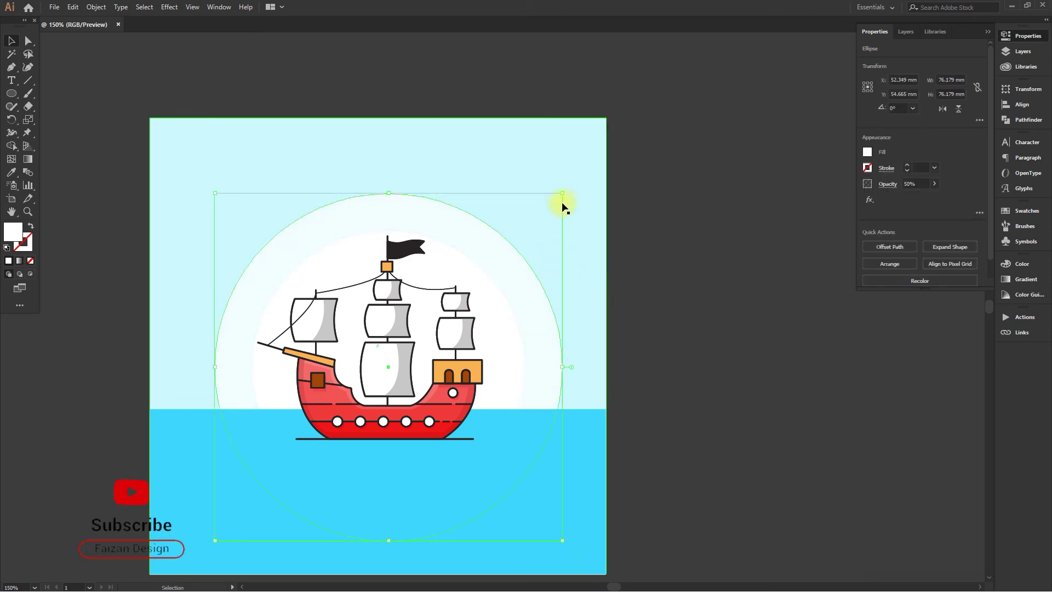
# - Add a third concentric circle copy, about 90 mm wide, set its opacity to 20%, and deselect it
pyautogui.moveTo(563, 205); pyautogui.dragTo(596, 151)
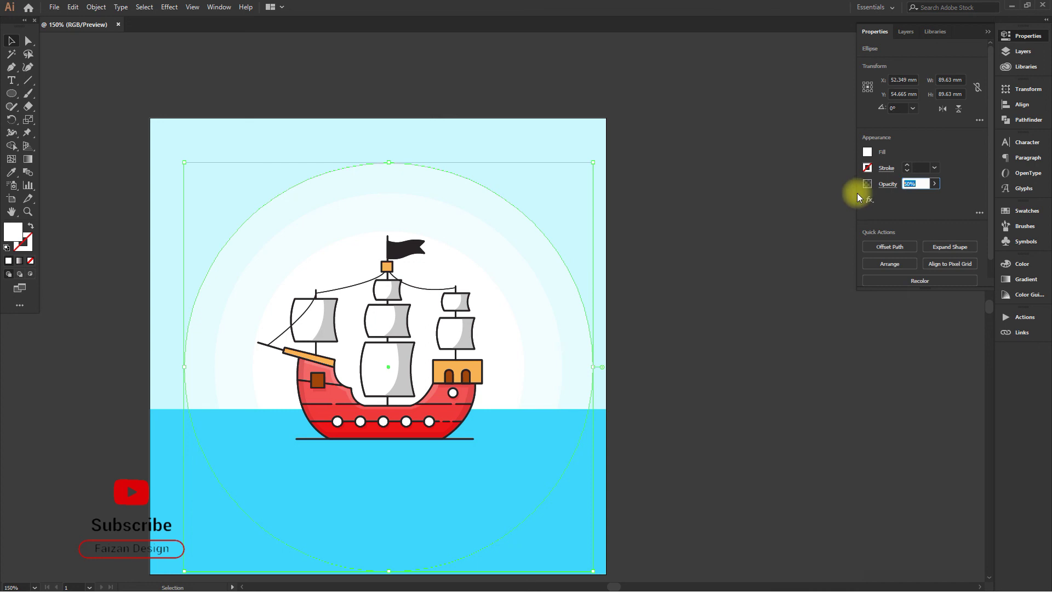
pyautogui.write('20')
pyautogui.press('Return')
pyautogui.click(656, 293)
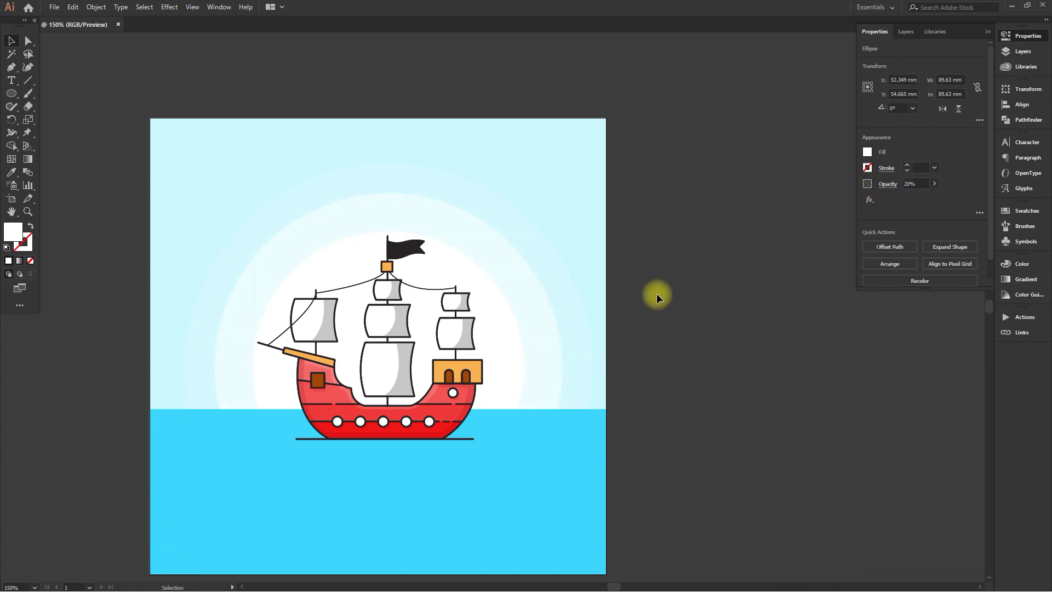
pyautogui.click(525, 226)
pyautogui.click(703, 218)
pyautogui.press('space')
pyautogui.moveTo(670, 275); pyautogui.dragTo(662, 230)
pyautogui.moveTo(696, 137); pyautogui.dragTo(696, 137)
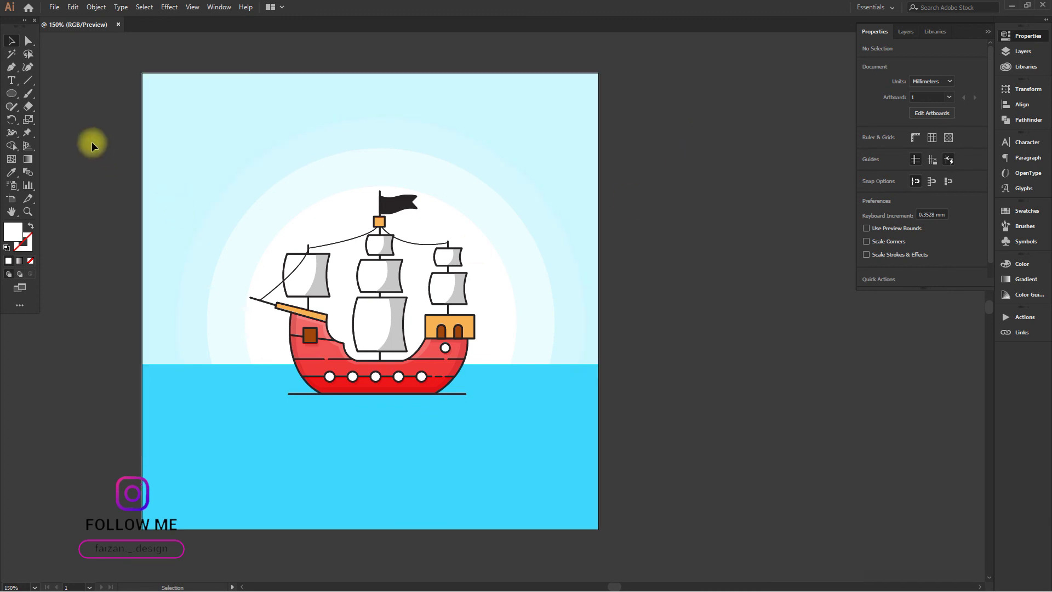
# - Unlock the Outline and highlights layers and move the ship with its circles, without the sky and water rectangles, to the artboard's horizontal centre
pyautogui.moveTo(880, 53); pyautogui.dragTo(881, 62)
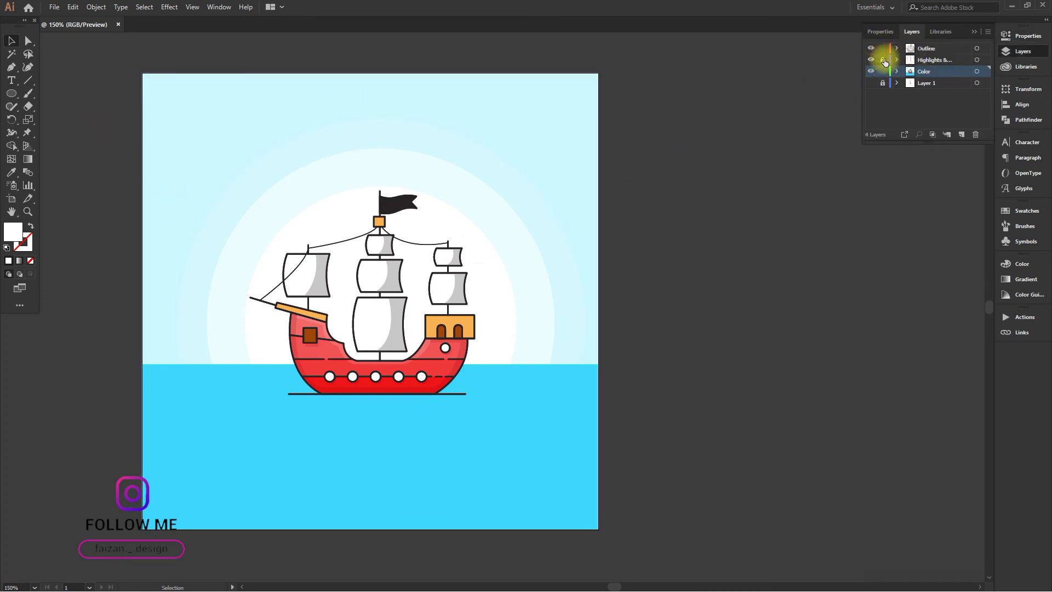
pyautogui.hotkey('ctrl', 'a')
pyautogui.click(181, 207)
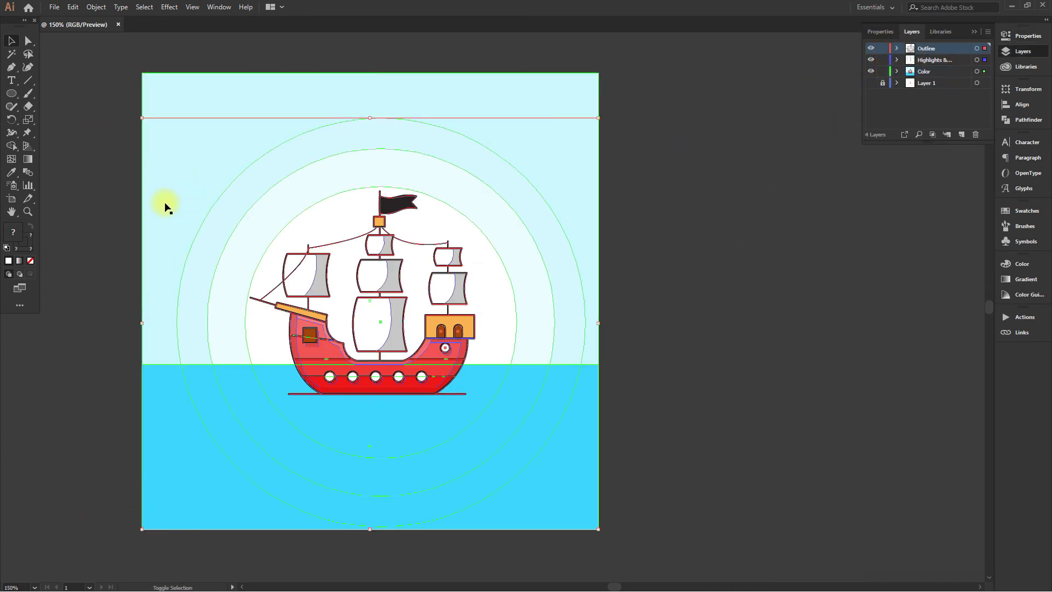
pyautogui.moveTo(379, 322); pyautogui.dragTo(368, 322)
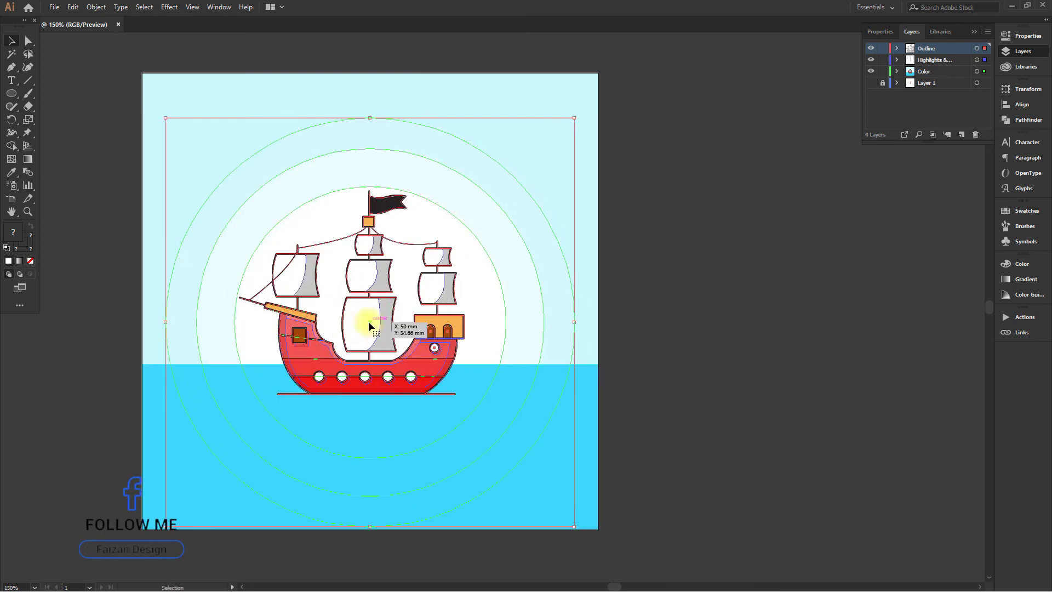
pyautogui.click(659, 315)
# - Change the water rectangle's fill to a darker teal blue and deselect it
pyautogui.scroll(-1, 328, 449)
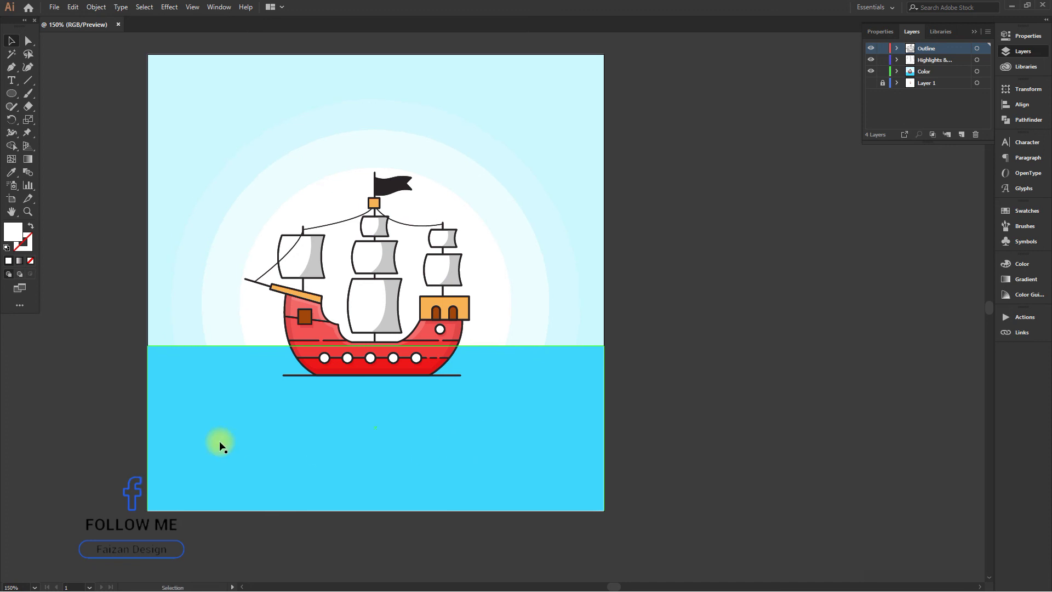
pyautogui.click(216, 441)
pyautogui.doubleClick(28, 237)
pyautogui.moveTo(915, 169)
pyautogui.mouseDown()
pyautogui.moveTo(894, 183)
pyautogui.moveTo(876, 162)
pyautogui.moveTo(893, 187)
pyautogui.mouseUp()
pyautogui.click(1032, 165)
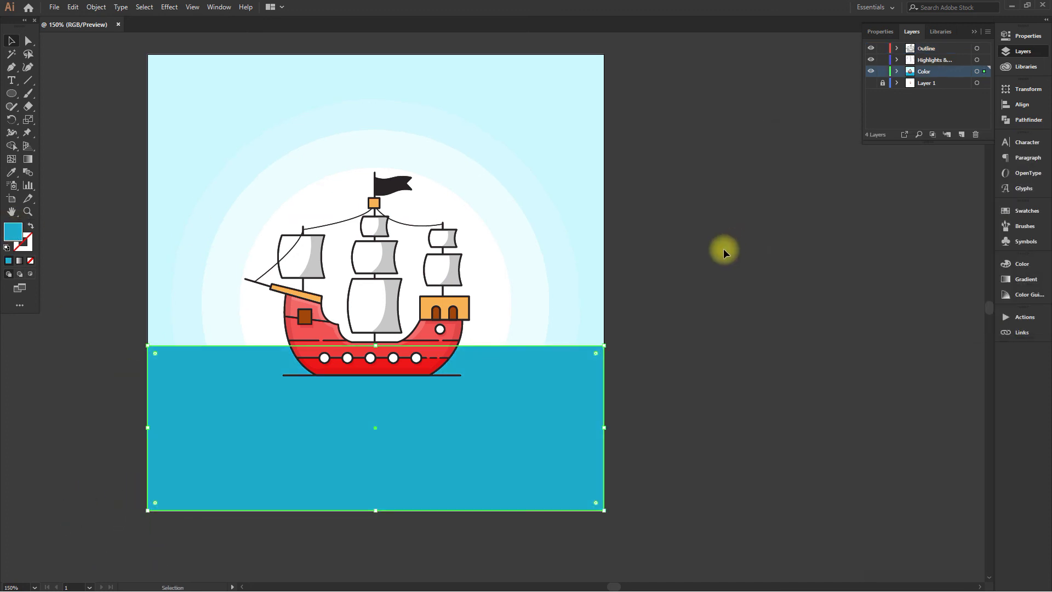
pyautogui.click(676, 291)
pyautogui.scroll(-1, 676, 291)
pyautogui.scroll(1, 638, 270)
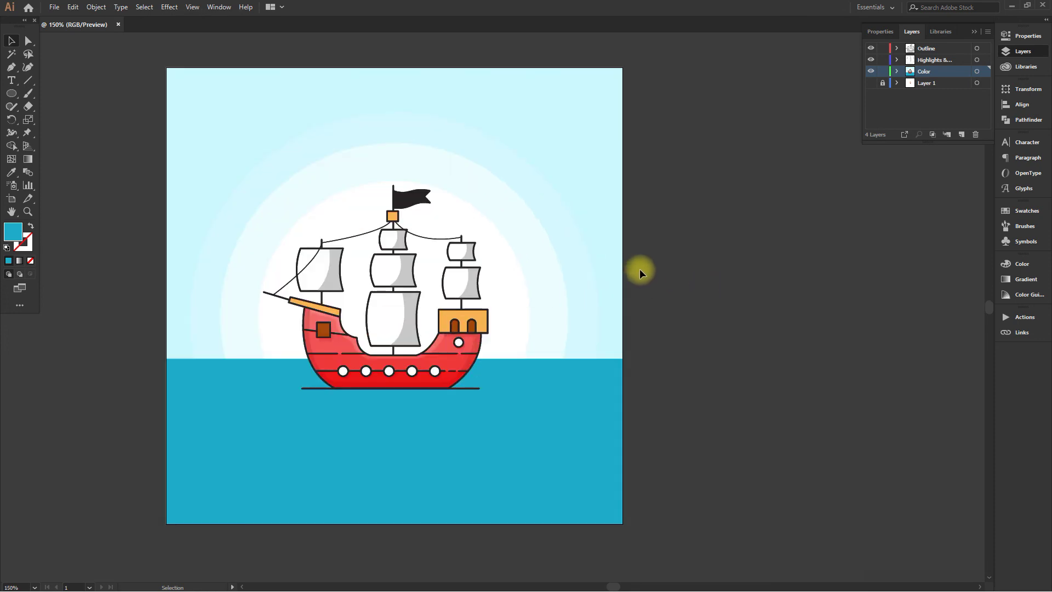
pyautogui.scroll(1, 691, 257)
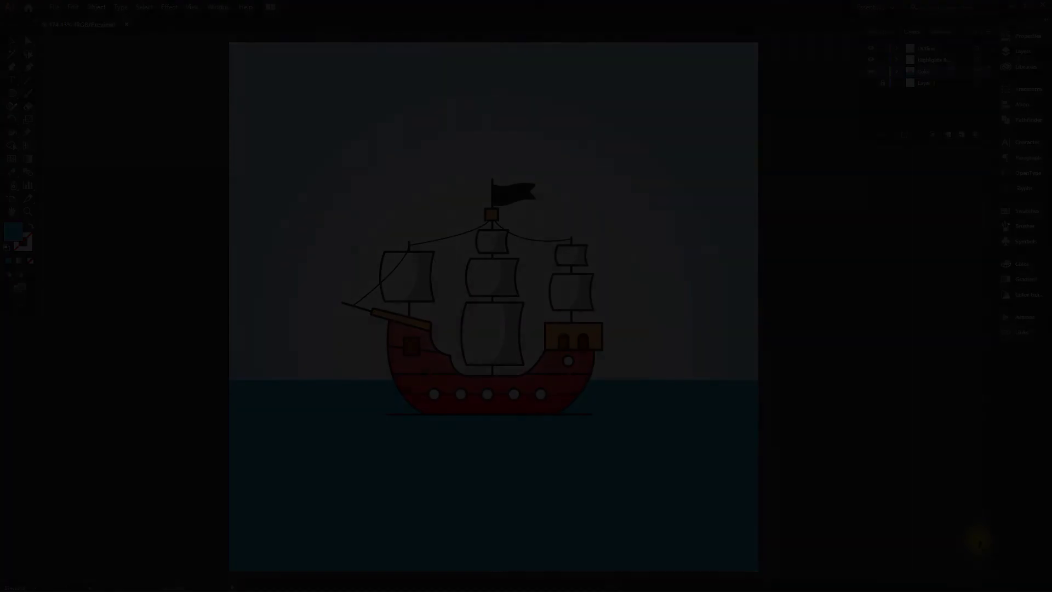